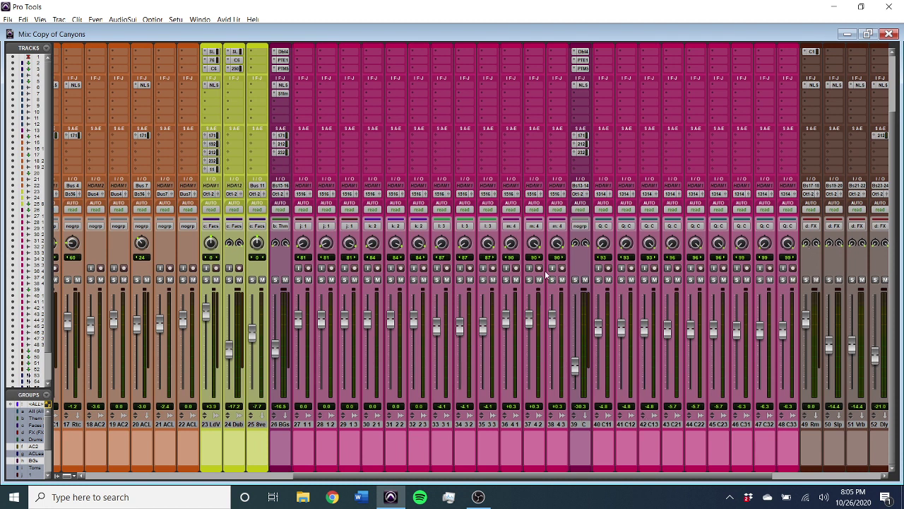
# Play the song from the last clip on background vocal track 1 1 and look over the stacked background vocal tracks
pyautogui.scroll(3, 417, 293)
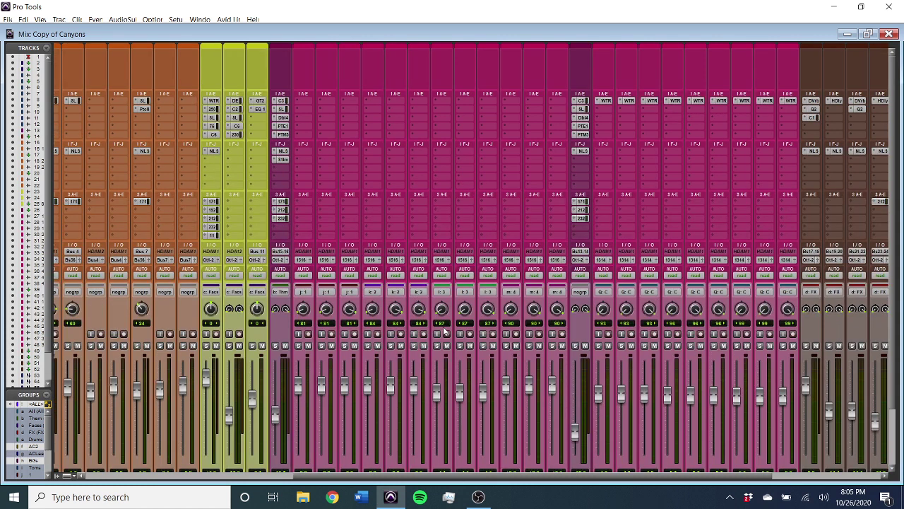
pyautogui.scroll(-3, 433, 370)
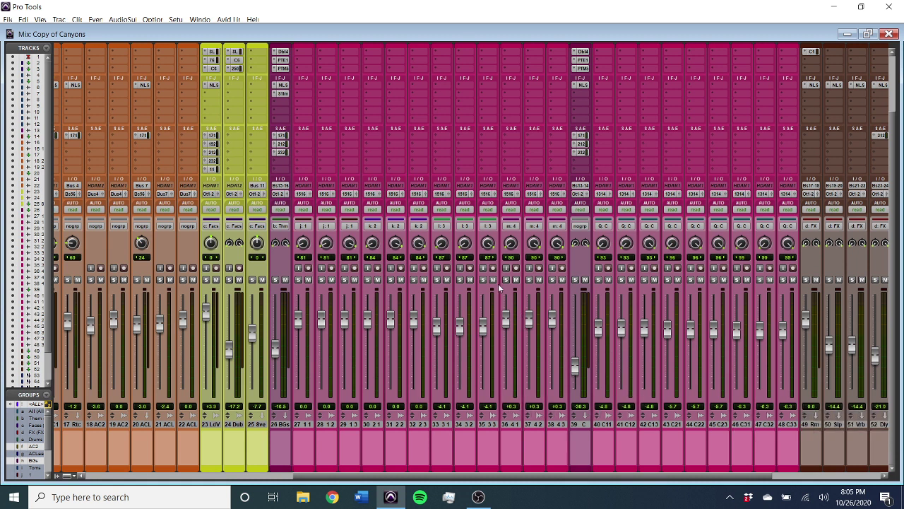
pyautogui.scroll(3, 498, 283)
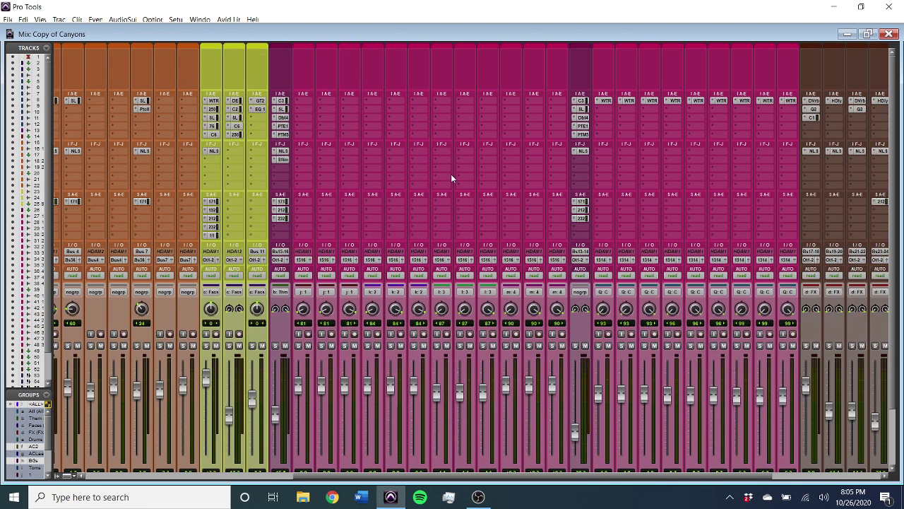
pyautogui.hotkey('ctrl', '=')
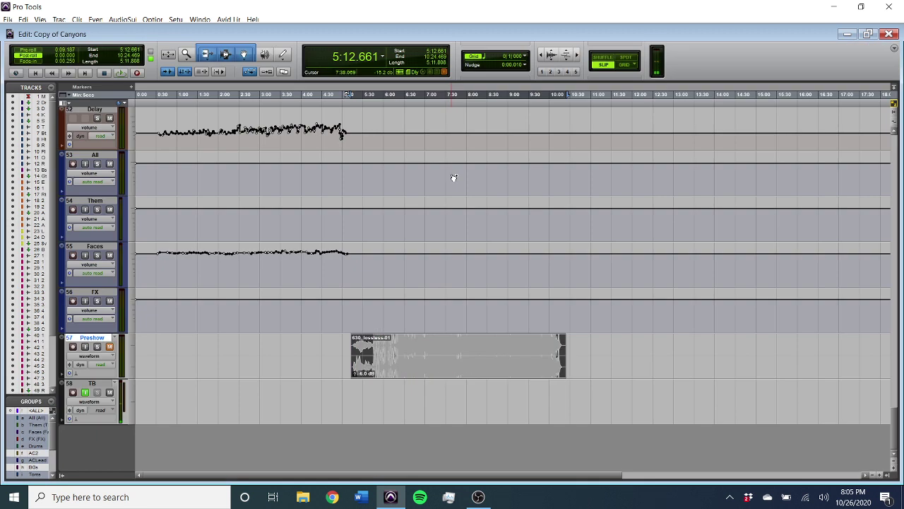
pyautogui.scroll(10, 278, 206)
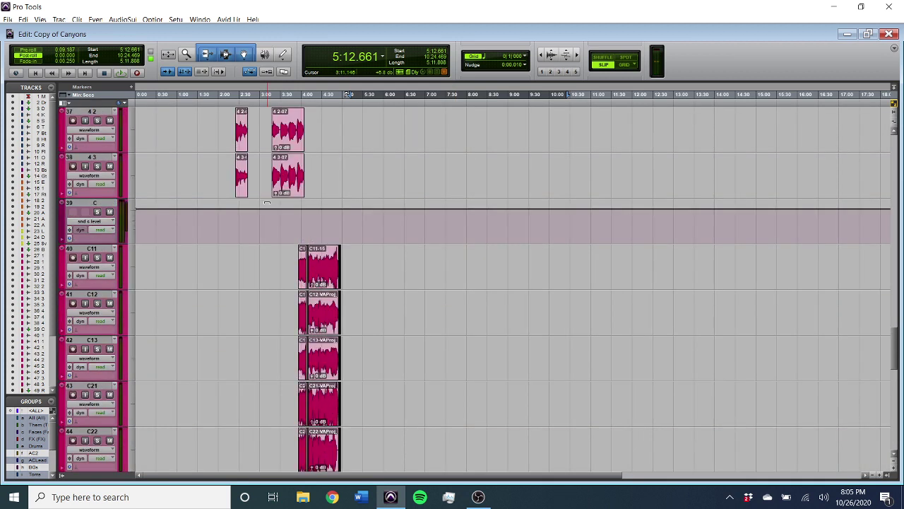
pyautogui.scroll(9, 267, 203)
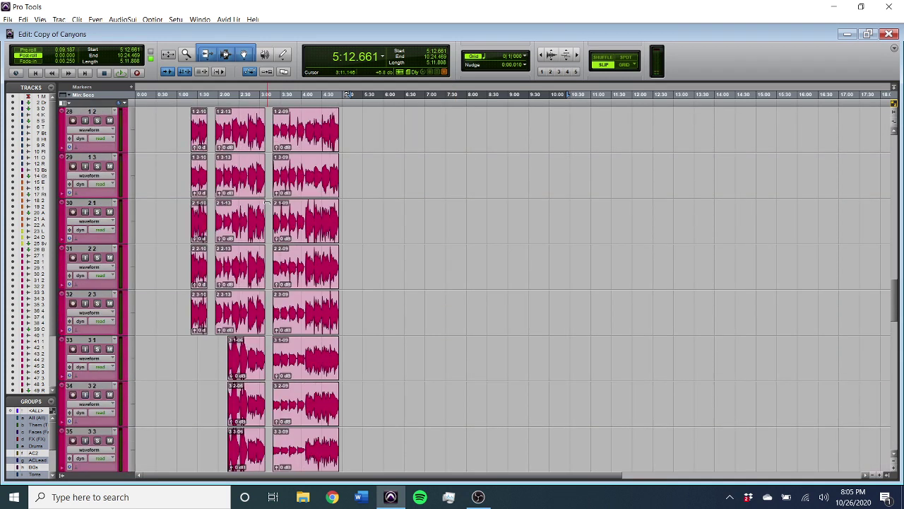
pyautogui.scroll(1, 267, 202)
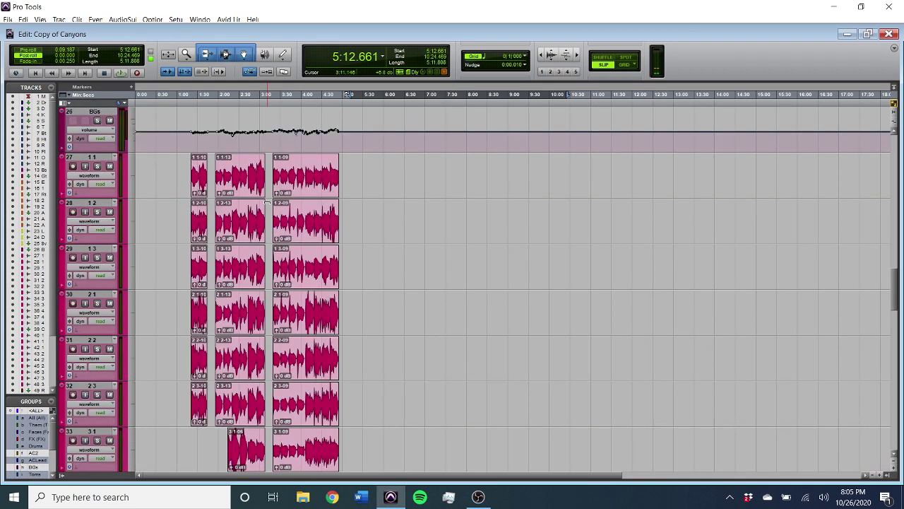
pyautogui.click(309, 197)
pyautogui.press('space')
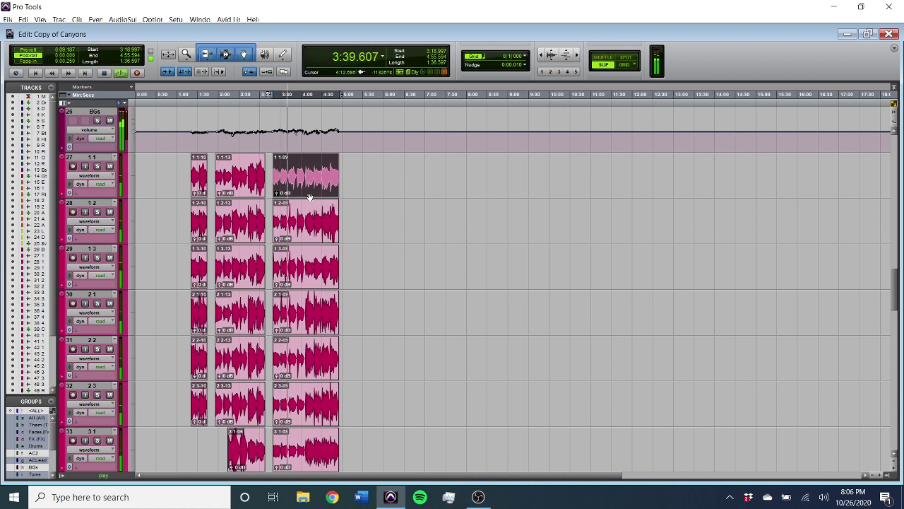
pyautogui.scroll(-1, 307, 315)
pyautogui.scroll(-7, 307, 316)
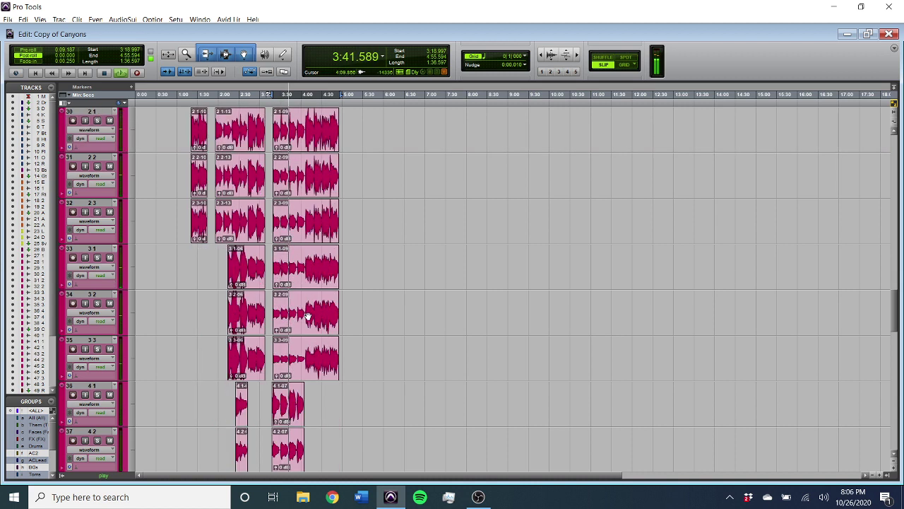
pyautogui.scroll(-2, 307, 316)
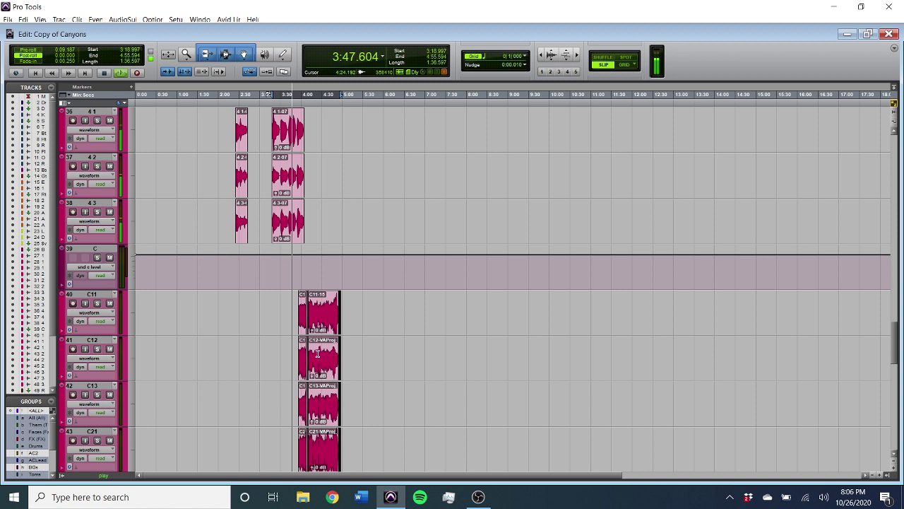
# Mute the BGs and C tracks in the mixer and play the song from about 4:14 without the background vocals
pyautogui.hotkey('ctrl', '=')
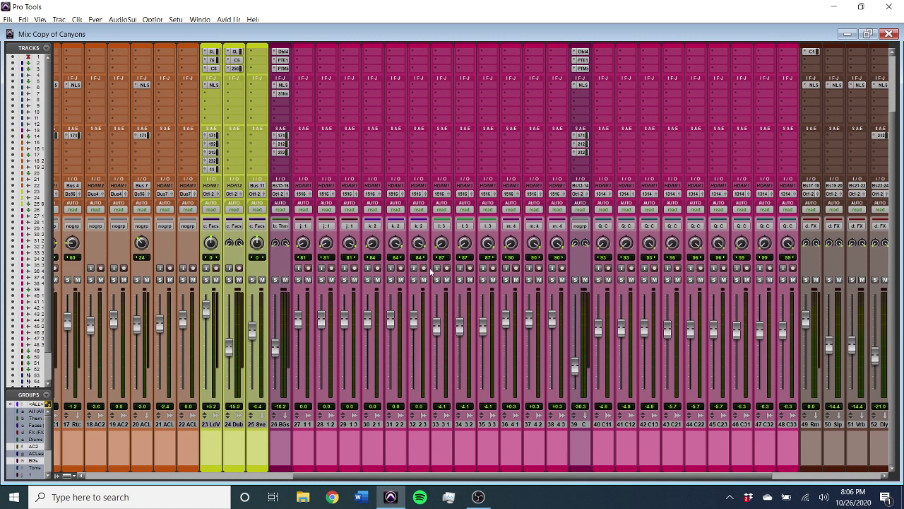
pyautogui.hscroll(-5, 429, 268)
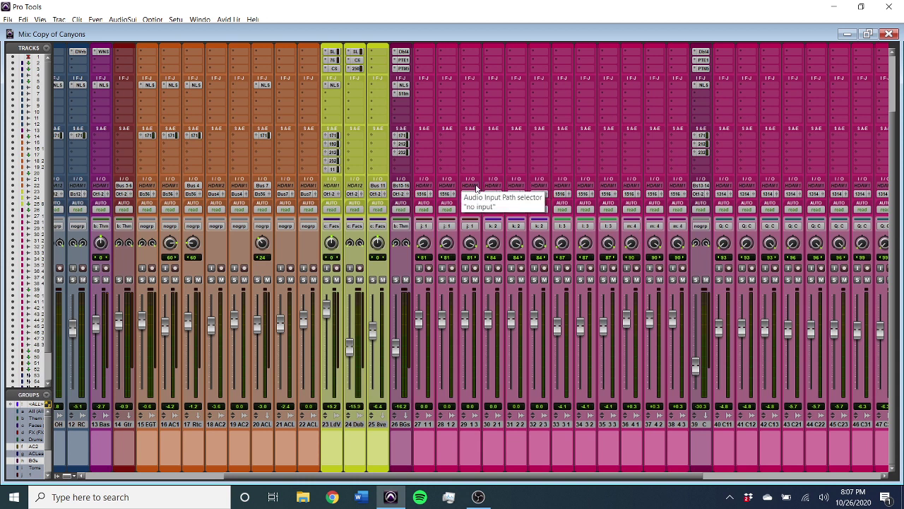
pyautogui.click(406, 280)
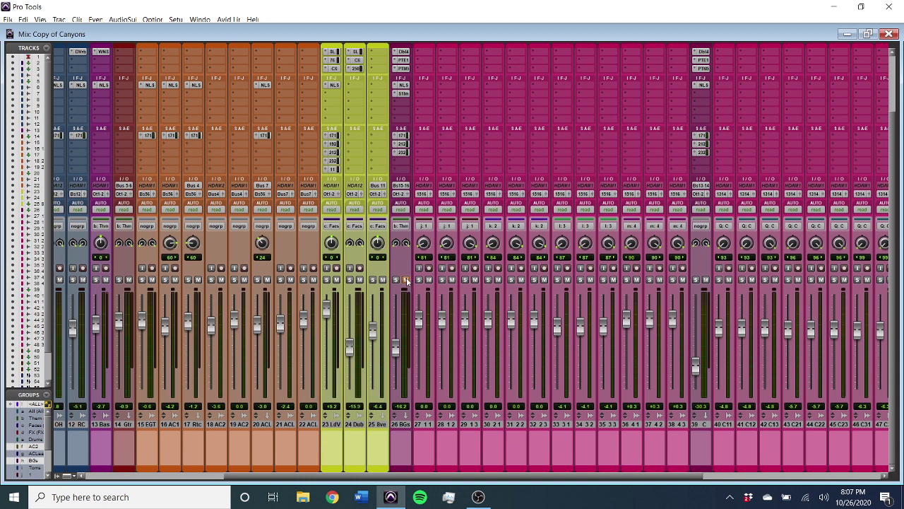
pyautogui.click(706, 280)
pyautogui.hotkey('ctrl', '=')
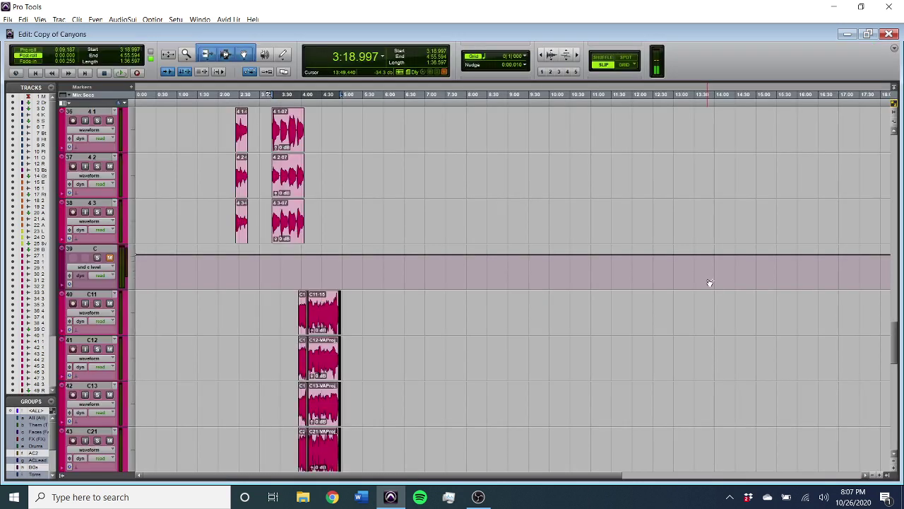
pyautogui.click(310, 283)
pyautogui.press('space')
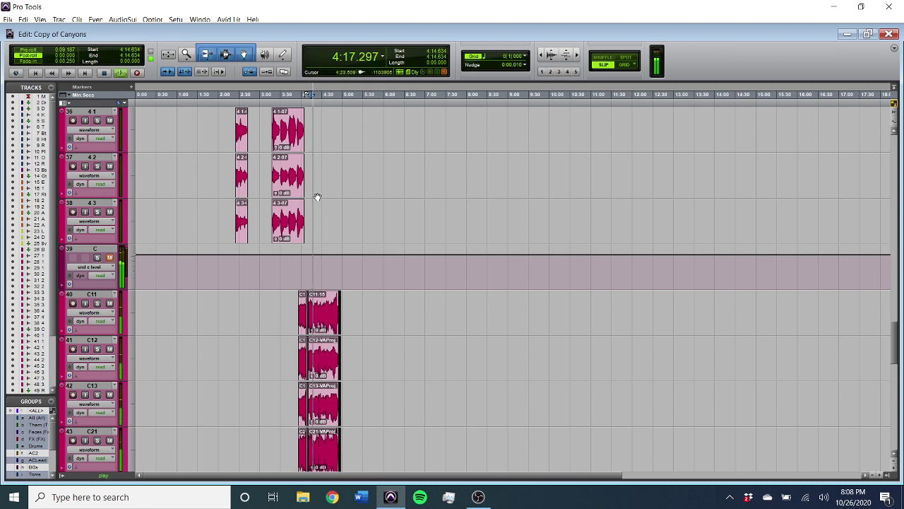
pyautogui.scroll(10, 317, 196)
pyautogui.scroll(13, 331, 156)
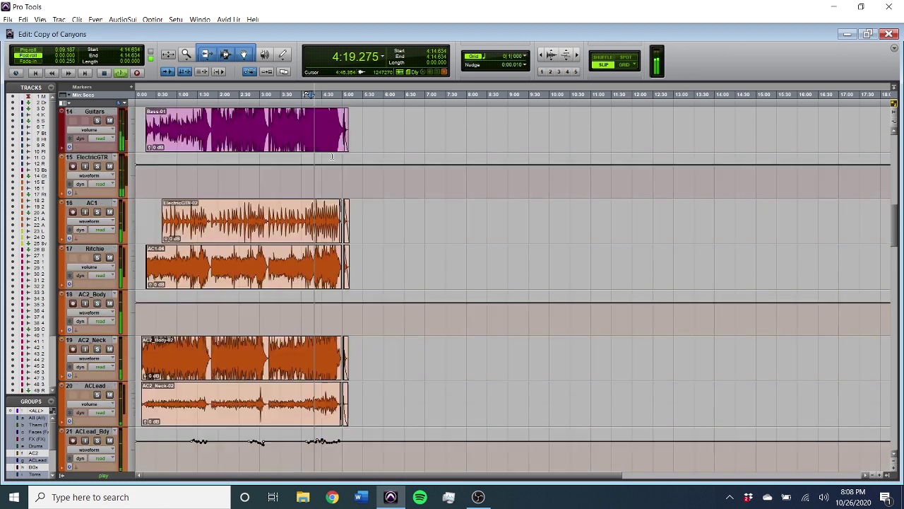
pyautogui.scroll(-5, 331, 156)
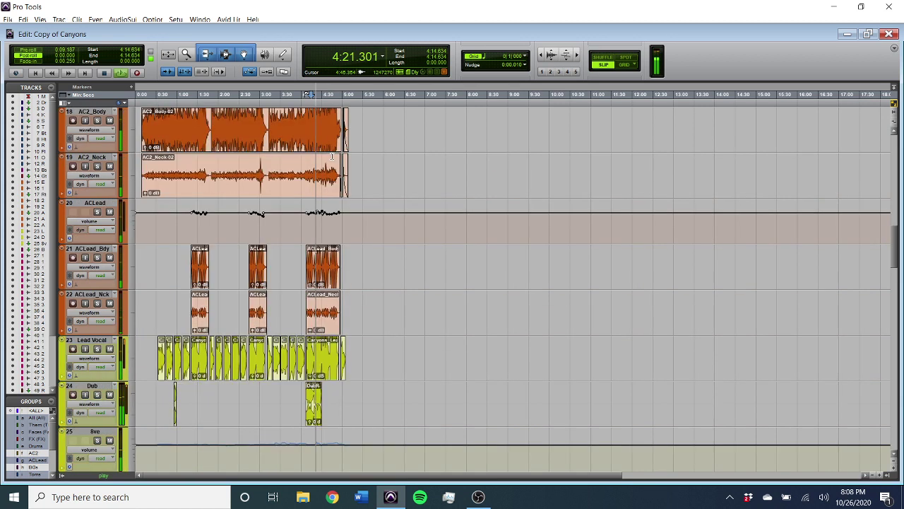
pyautogui.hotkey('ctrl', '=')
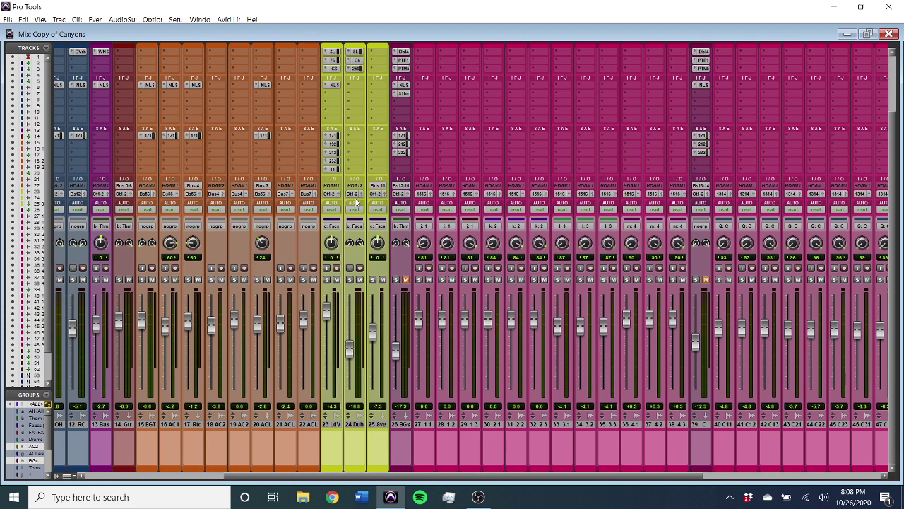
# Insert the stereo PAZ Frequency analyzer on the Master track and freeze its spectrum display
pyautogui.hscroll(-5, 353, 205)
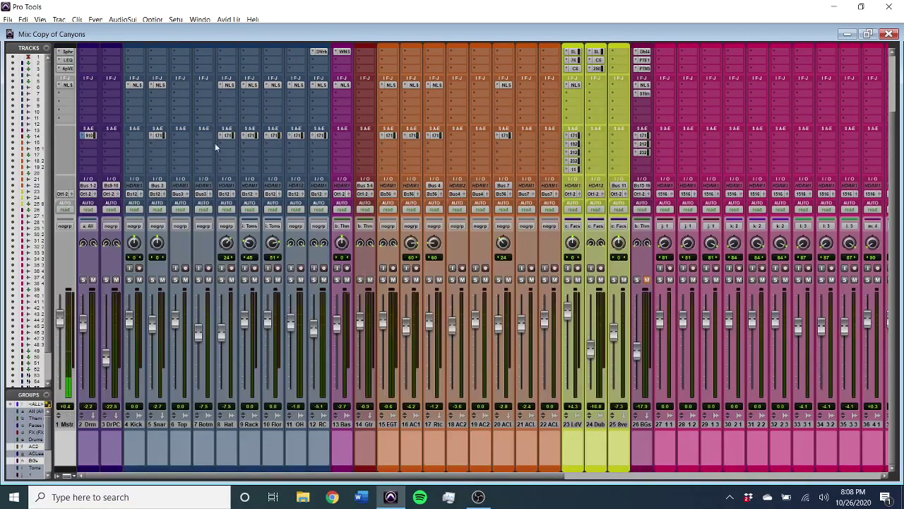
pyautogui.click(68, 118)
pyautogui.moveTo(124, 150)
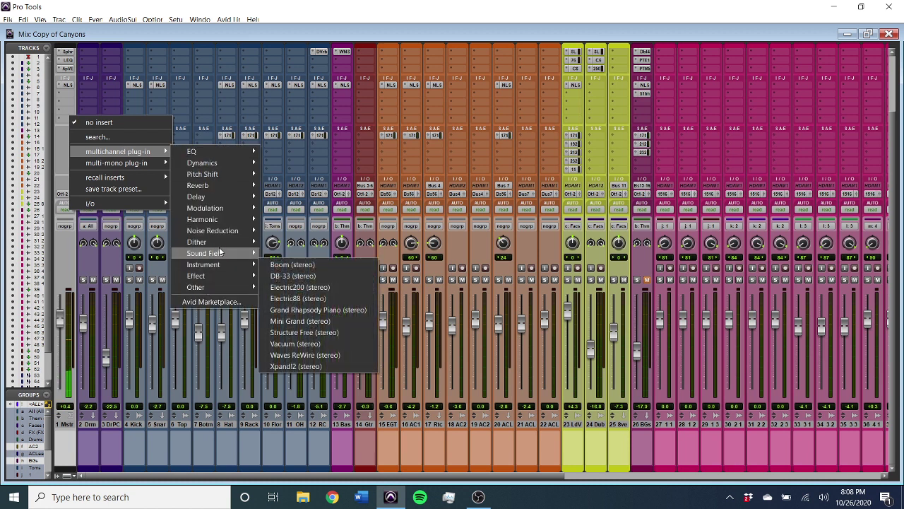
pyautogui.moveTo(212, 253)
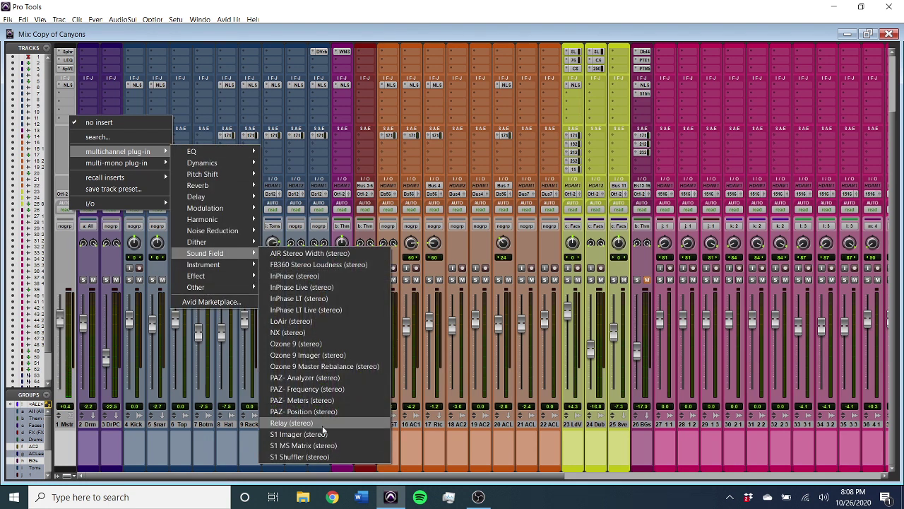
pyautogui.click(323, 388)
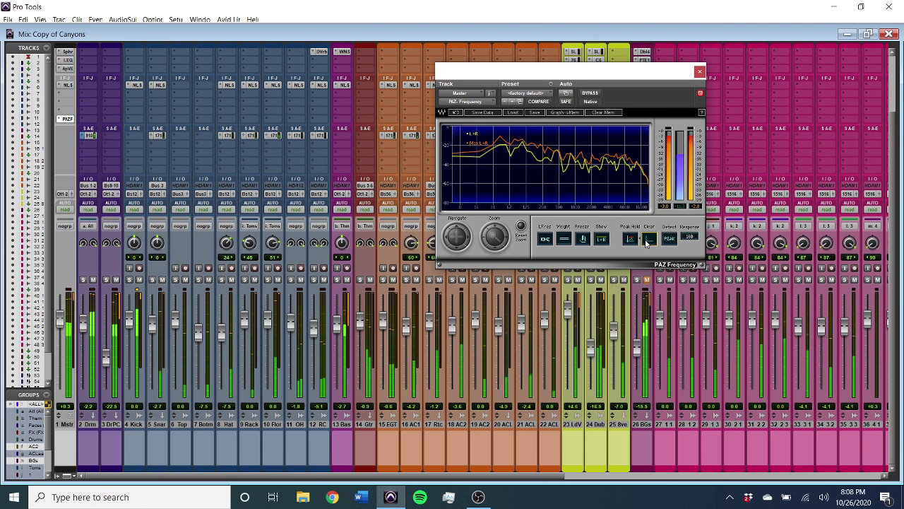
pyautogui.click(582, 240)
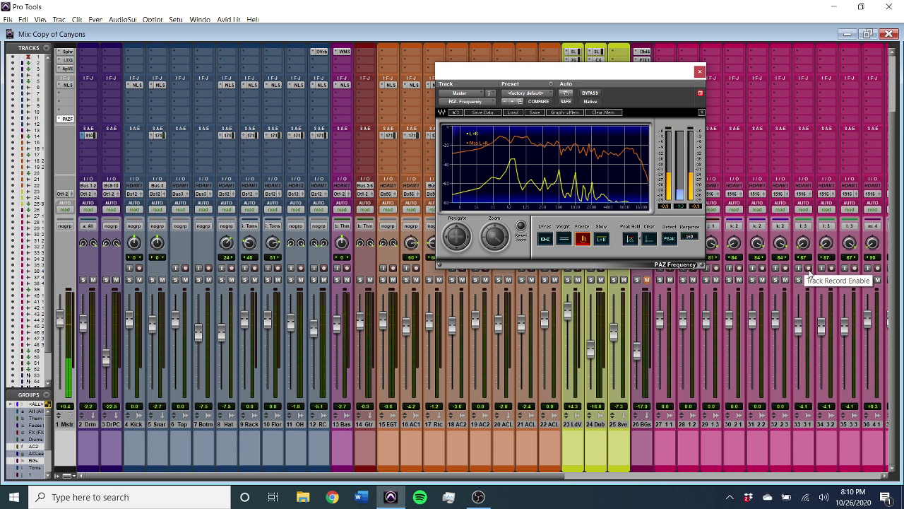
# Close the PAZ Frequency analyzer and remove it from the Master track's inserts
pyautogui.click(699, 71)
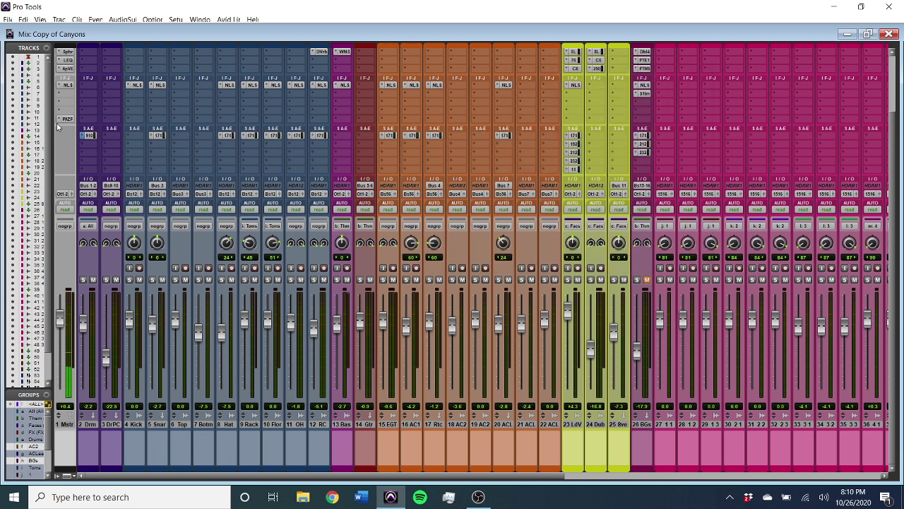
pyautogui.click(62, 118)
pyautogui.click(77, 122)
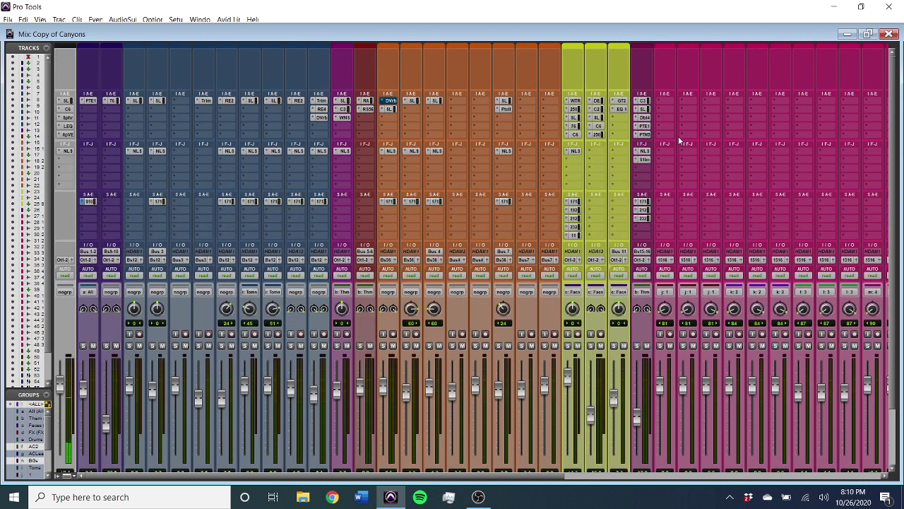
# Open the CLA-3A compressor on the BGs track, examine its gain and peak reduction settings, and close it
pyautogui.hscroll(5, 678, 159)
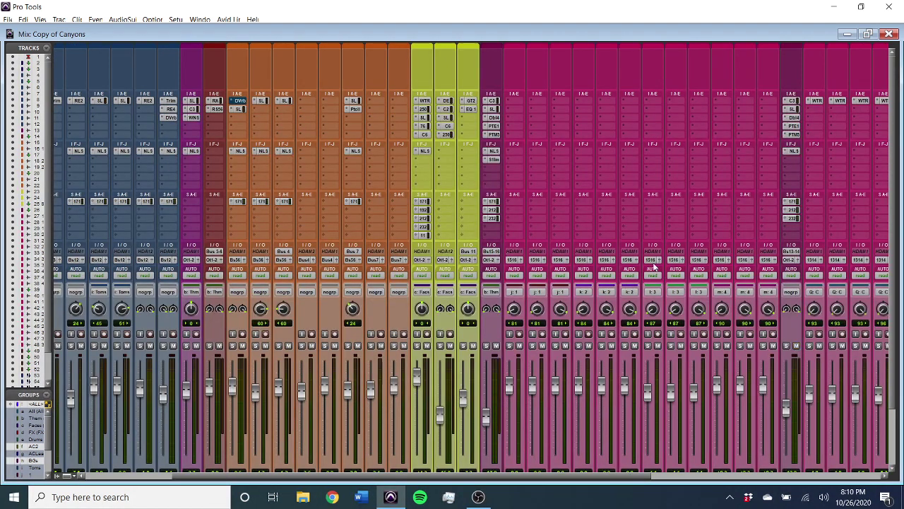
pyautogui.hscroll(-3, 654, 267)
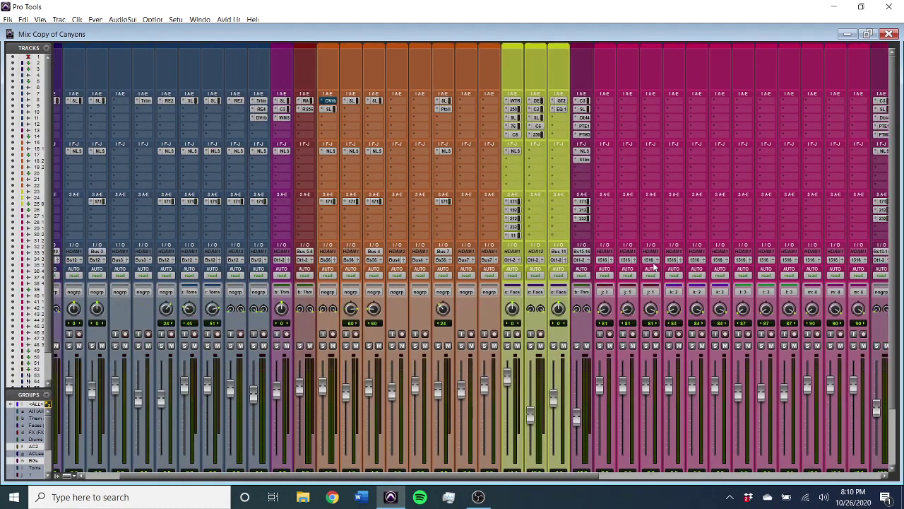
pyautogui.click(584, 102)
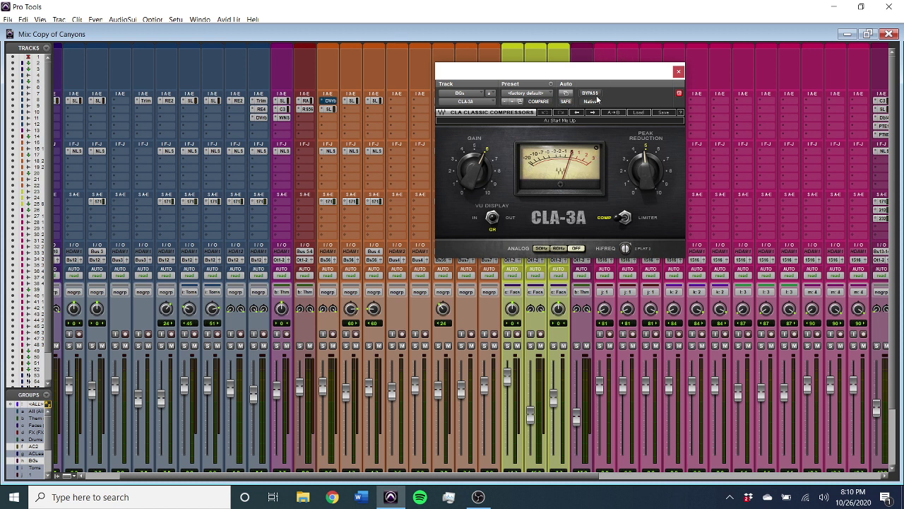
pyautogui.moveTo(597, 73); pyautogui.dragTo(583, 210)
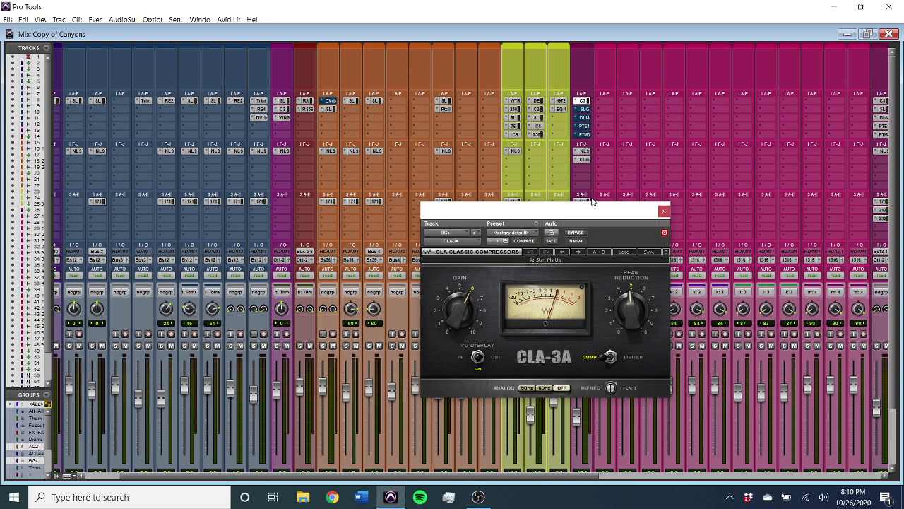
pyautogui.moveTo(589, 208); pyautogui.dragTo(569, 113)
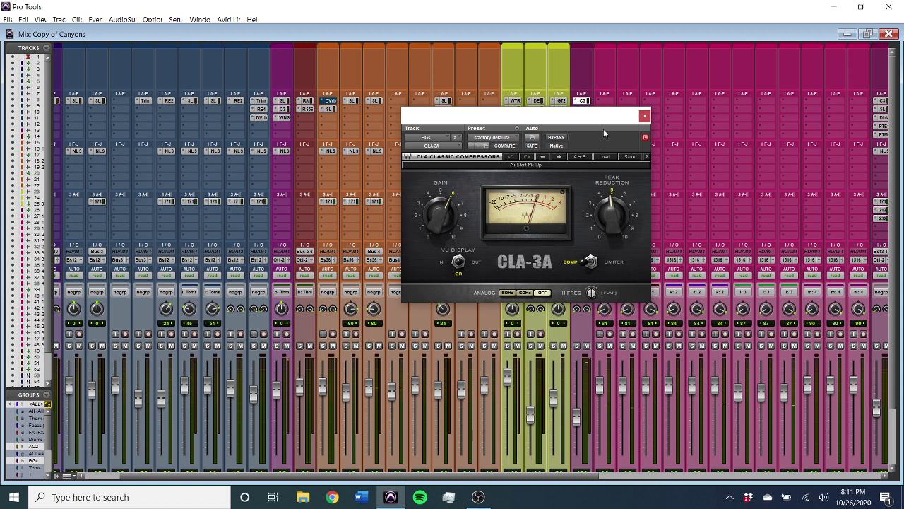
pyautogui.moveTo(602, 118); pyautogui.dragTo(595, 158)
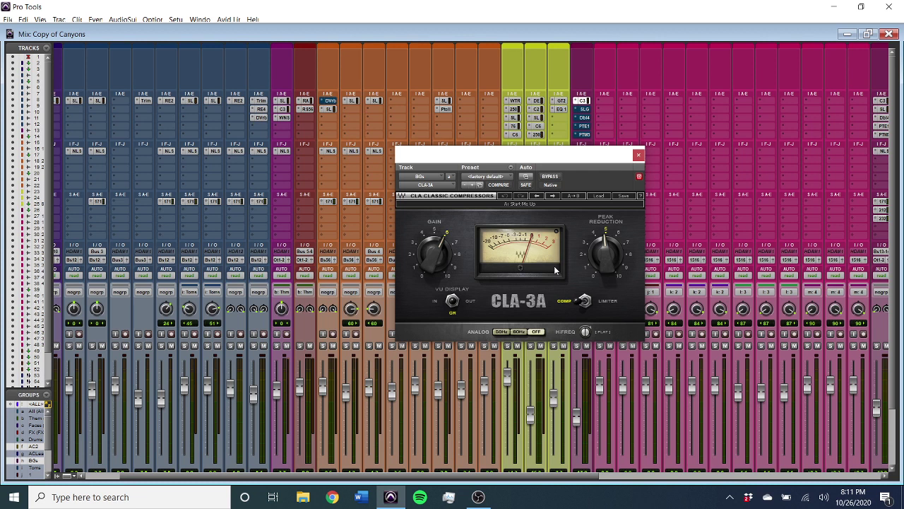
pyautogui.click(638, 155)
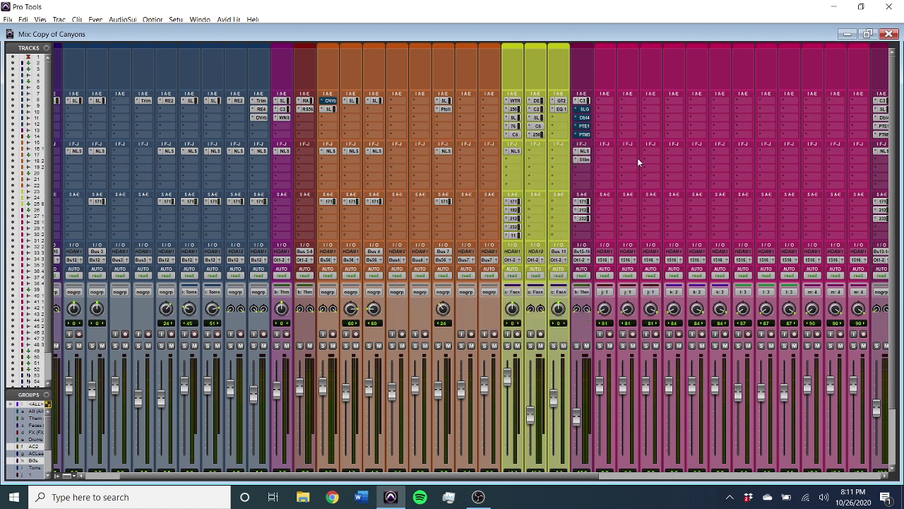
# Open the SSLGChannel plug-in on the BGs track and take it out of bypass
pyautogui.click(587, 111)
pyautogui.click(551, 177)
pyautogui.click(558, 177)
pyautogui.moveTo(561, 153); pyautogui.dragTo(556, 78)
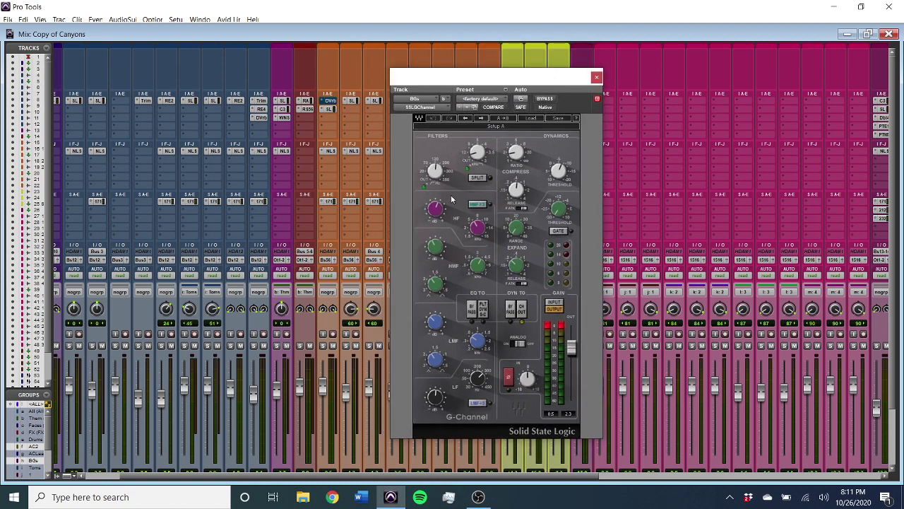
# Examine the G-Channel's filters and its LF, LMF, HMF and HF equalizer bands, and close the plug-in
pyautogui.moveTo(434, 179)
pyautogui.moveTo(434, 179); pyautogui.dragTo(437, 170)
pyautogui.moveTo(436, 170)
pyautogui.moveTo(484, 160)
pyautogui.moveTo(481, 383)
pyautogui.moveTo(432, 401)
pyautogui.moveTo(478, 342)
pyautogui.click(481, 344)
pyautogui.moveTo(478, 341)
pyautogui.moveTo(436, 328)
pyautogui.click(437, 328)
pyautogui.moveTo(468, 358)
pyautogui.moveTo(478, 347)
pyautogui.moveTo(476, 269)
pyautogui.moveTo(483, 233)
pyautogui.moveTo(483, 233); pyautogui.dragTo(478, 228)
pyautogui.moveTo(434, 215)
pyautogui.click(596, 78)
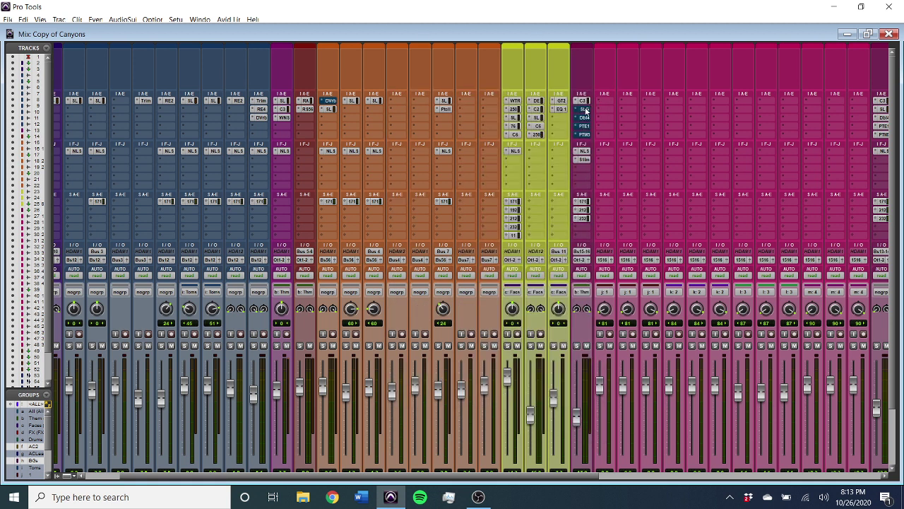
# Open the Doubler4 plug-in on the BGs track, take it out of bypass, and solo the track during playback
pyautogui.press('space')
pyautogui.click(585, 121)
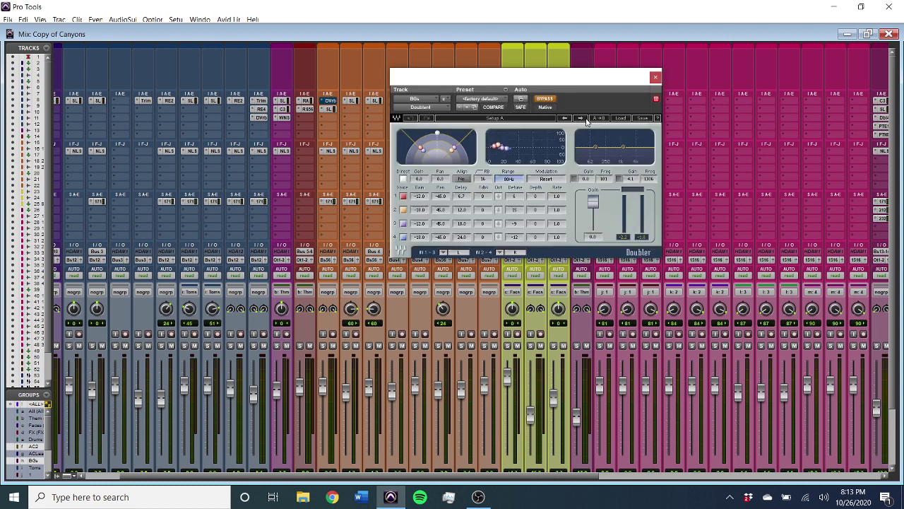
pyautogui.click(547, 99)
pyautogui.click(576, 345)
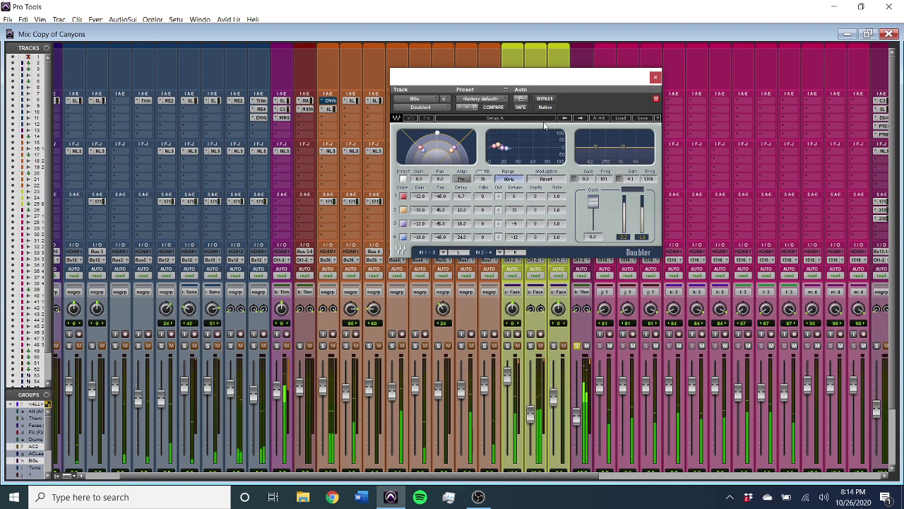
# Compare the soloed BGs track with the Doubler bypassed and active, leave the effect active, and close the plug-in
pyautogui.click(544, 99)
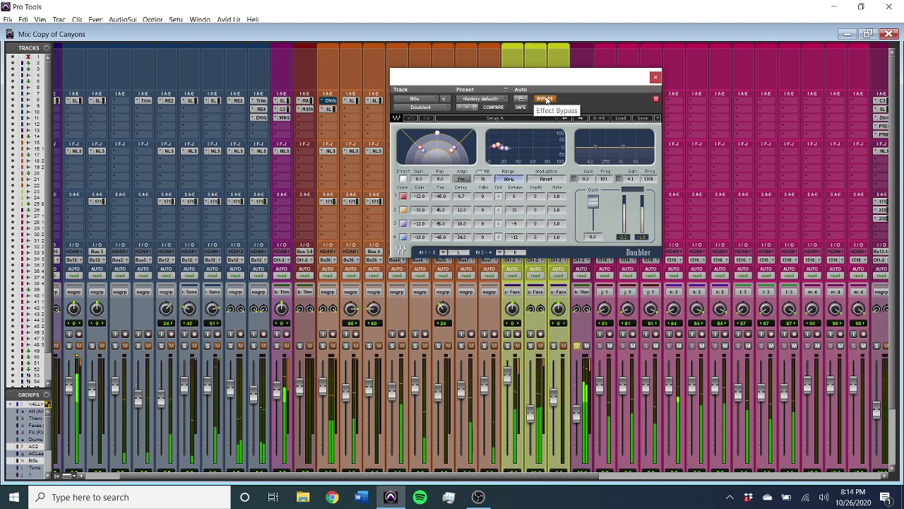
pyautogui.click(544, 99)
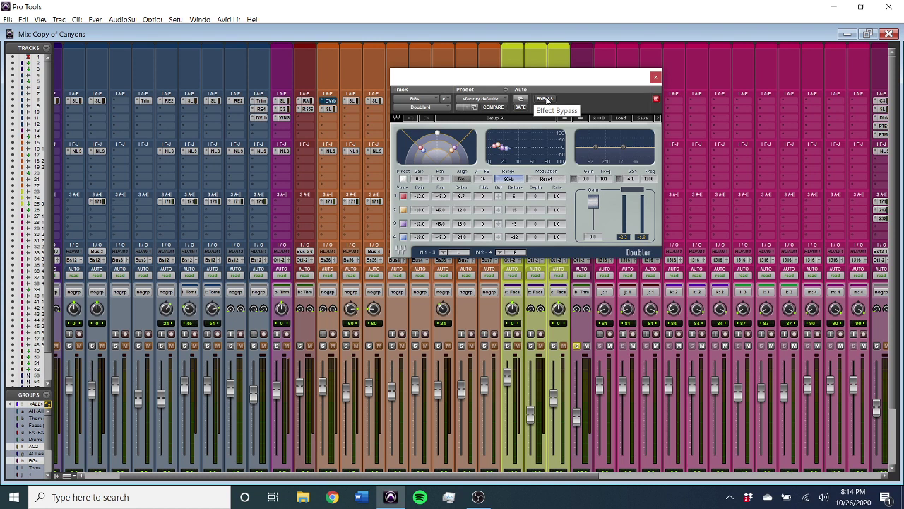
pyautogui.click(545, 99)
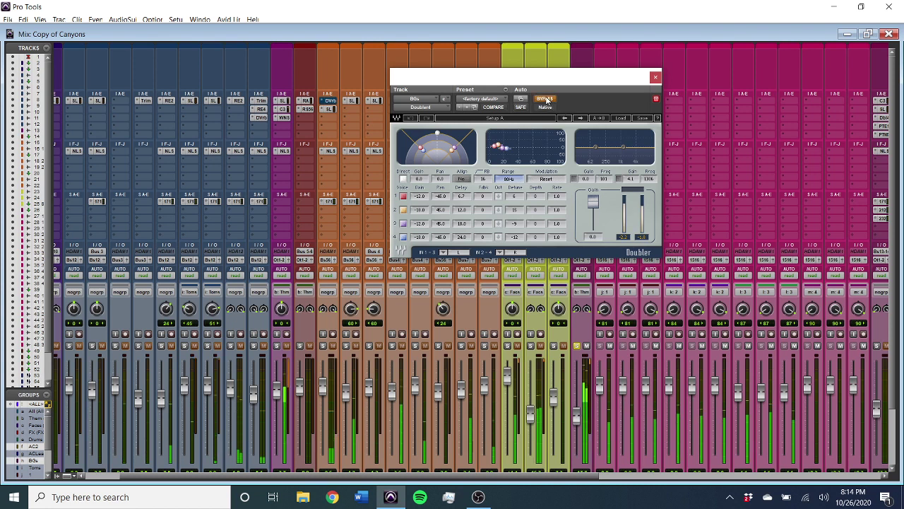
pyautogui.click(545, 99)
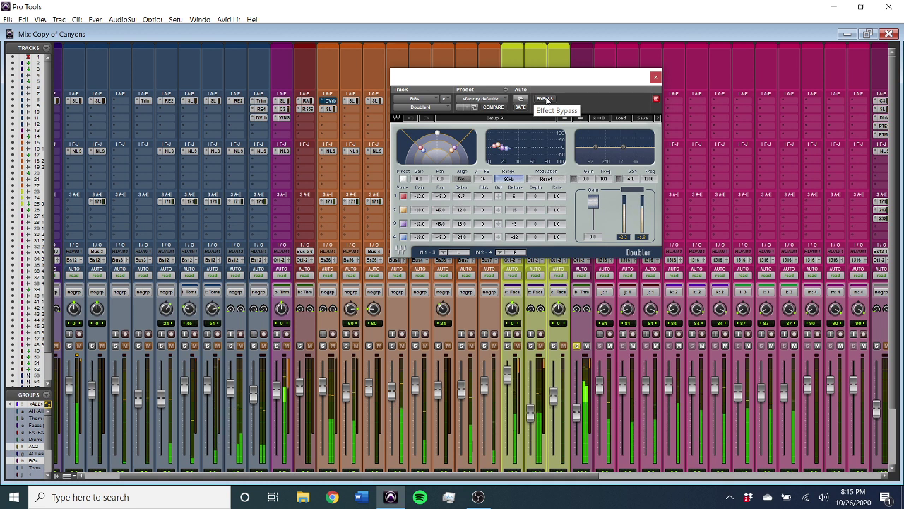
pyautogui.click(545, 99)
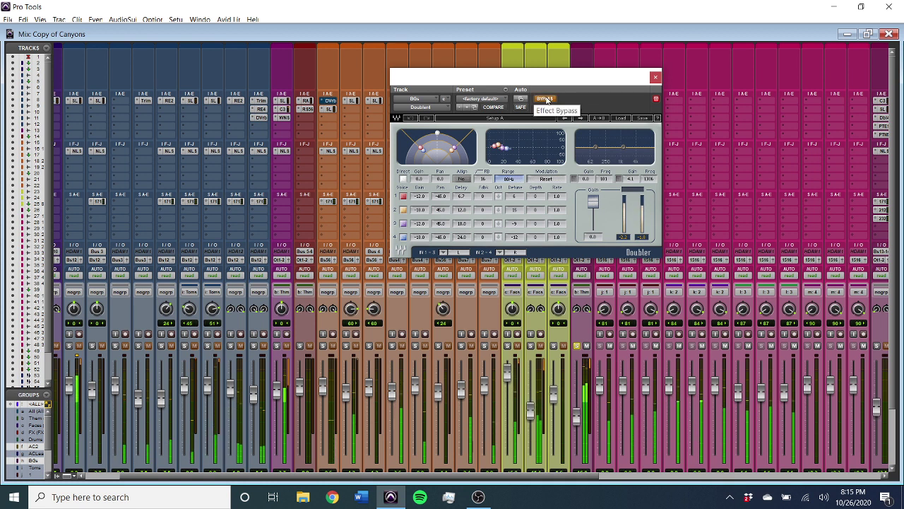
pyautogui.click(545, 99)
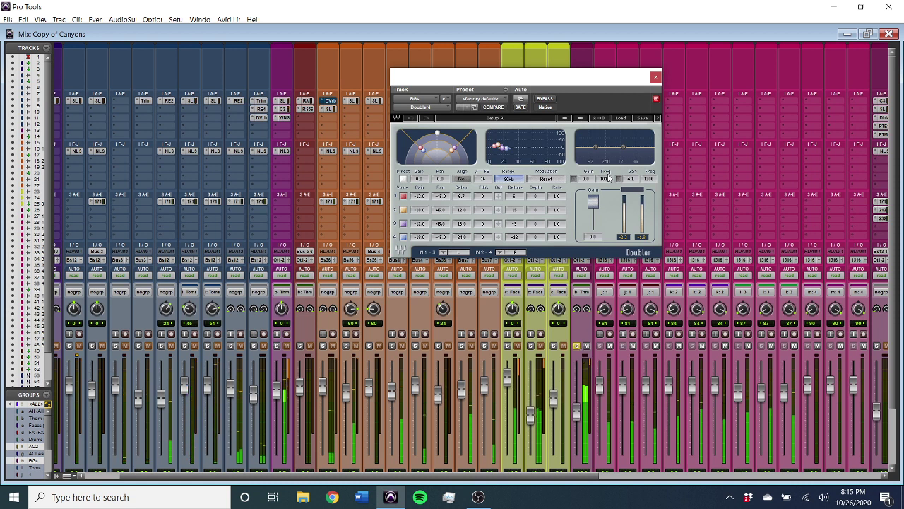
pyautogui.click(656, 76)
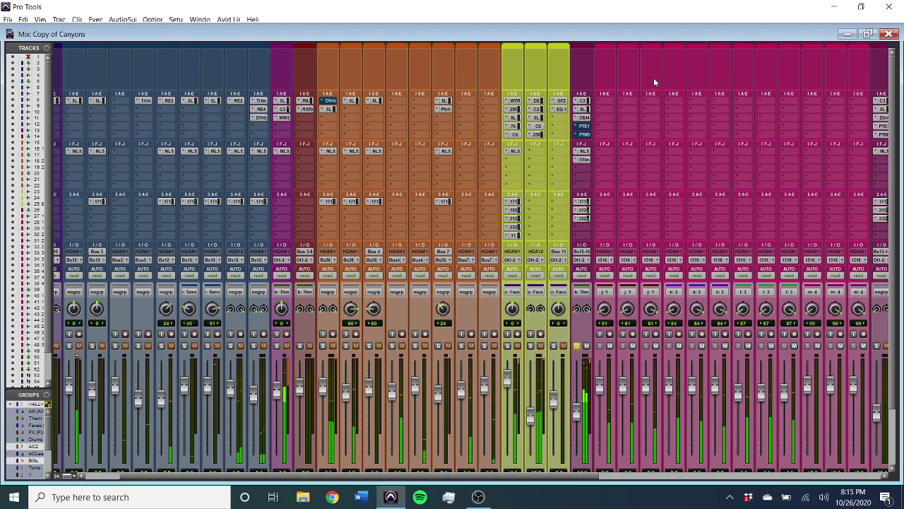
# Open the PuigTec EQP1A on the BGs track, unsolo the track, and examine the equalizer's low-frequency boost and attenuation settings
pyautogui.click(584, 128)
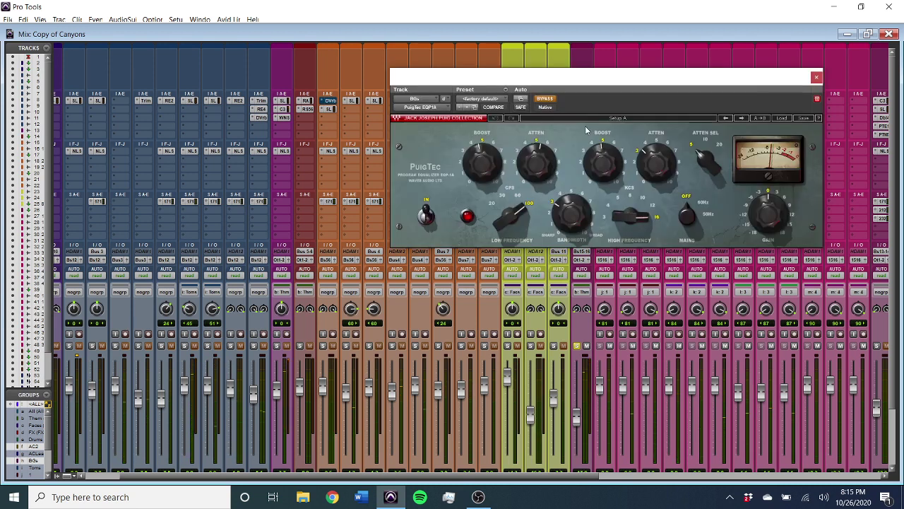
pyautogui.click(577, 346)
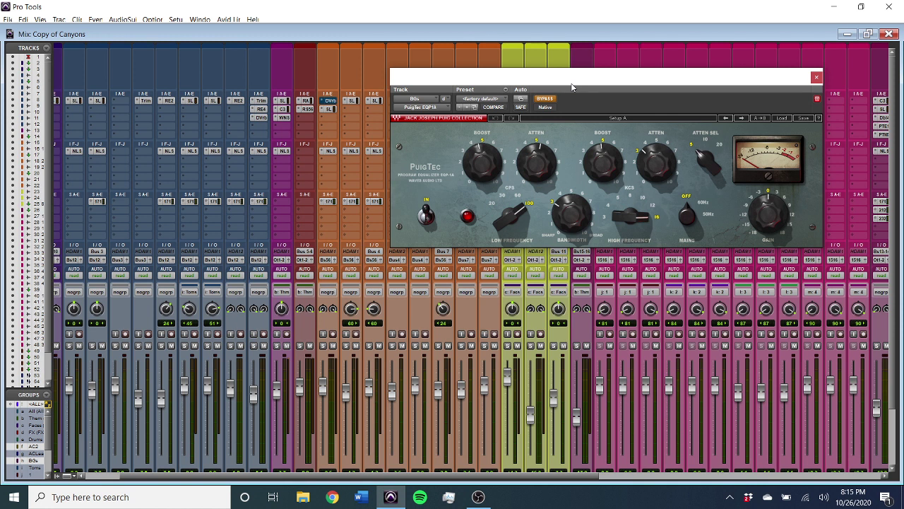
pyautogui.moveTo(571, 86); pyautogui.dragTo(504, 96)
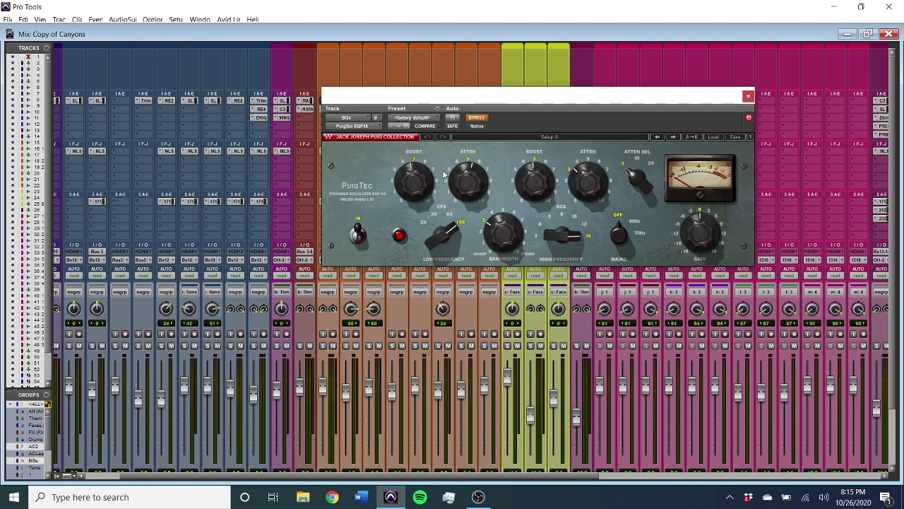
pyautogui.moveTo(422, 168)
pyautogui.moveTo(480, 188)
# Play the soloed BGs track, compare the PuigTec EQP1A bypassed and active, leave it active, and close it with the track unsoloed
pyautogui.press('space')
pyautogui.click(576, 345)
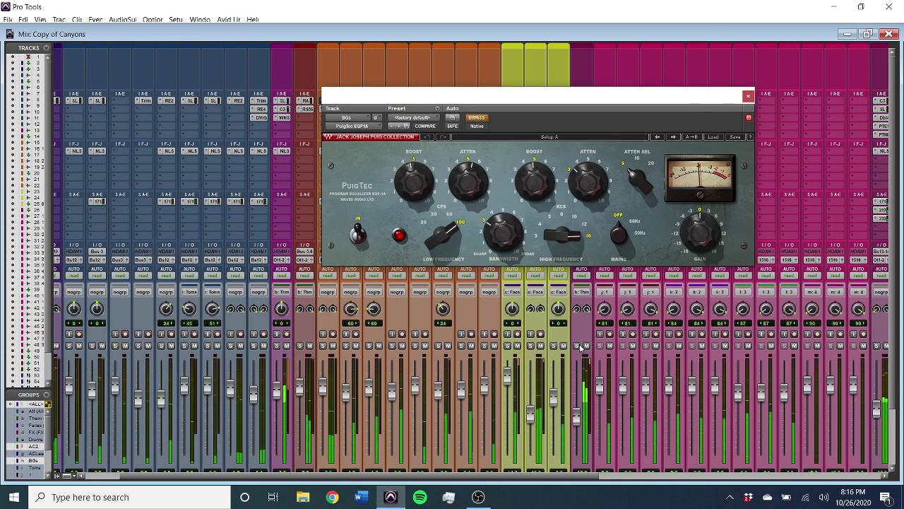
pyautogui.click(484, 120)
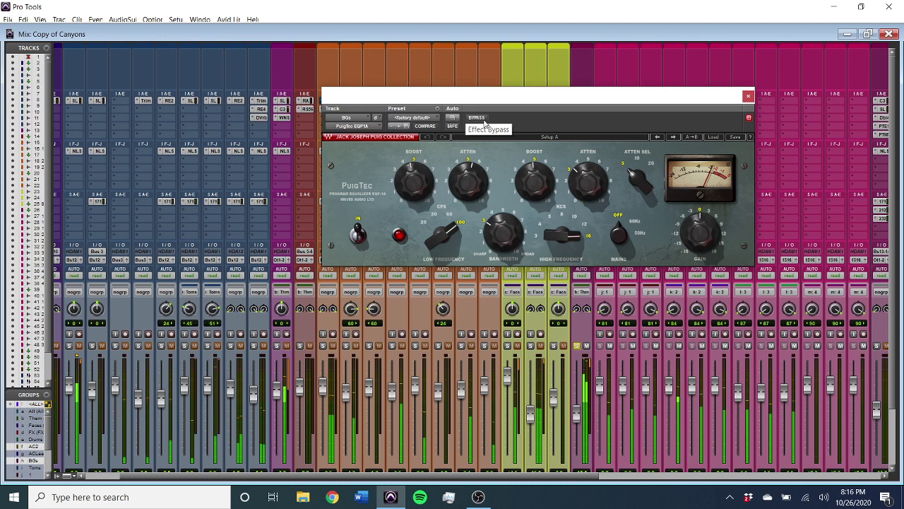
pyautogui.click(484, 120)
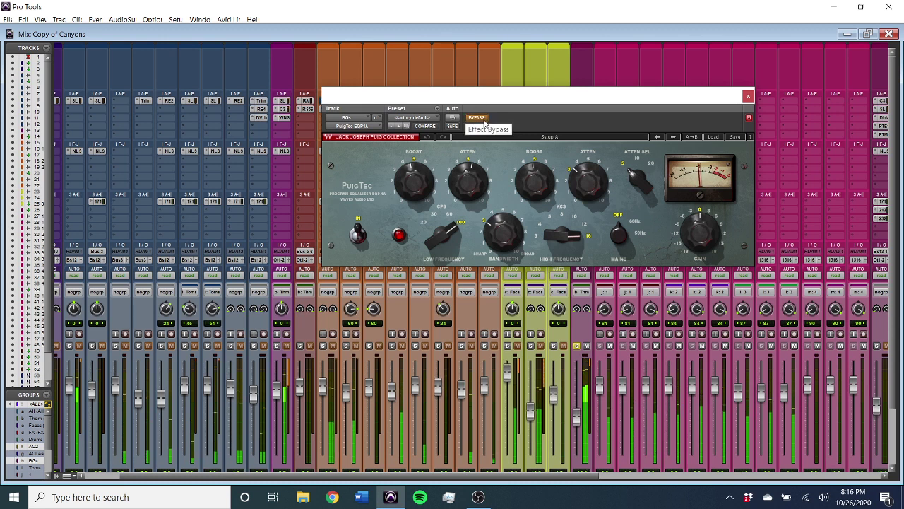
pyautogui.click(485, 122)
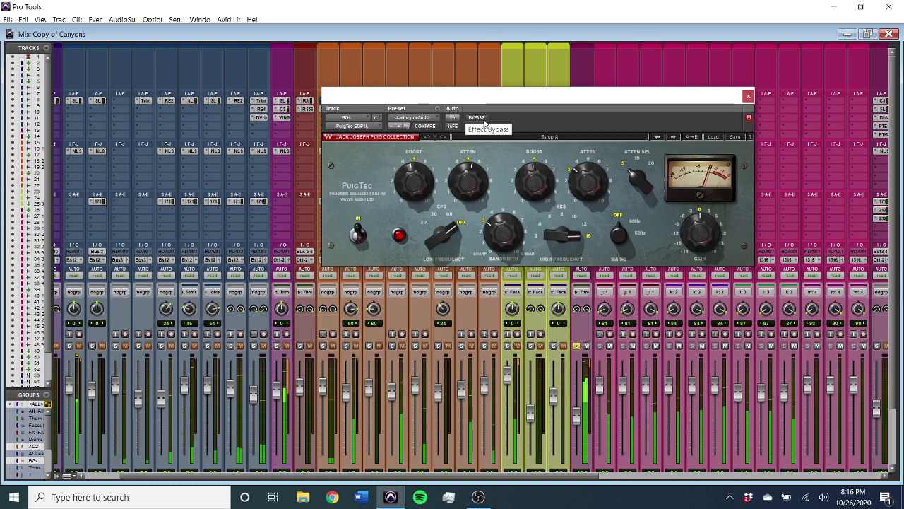
pyautogui.click(577, 346)
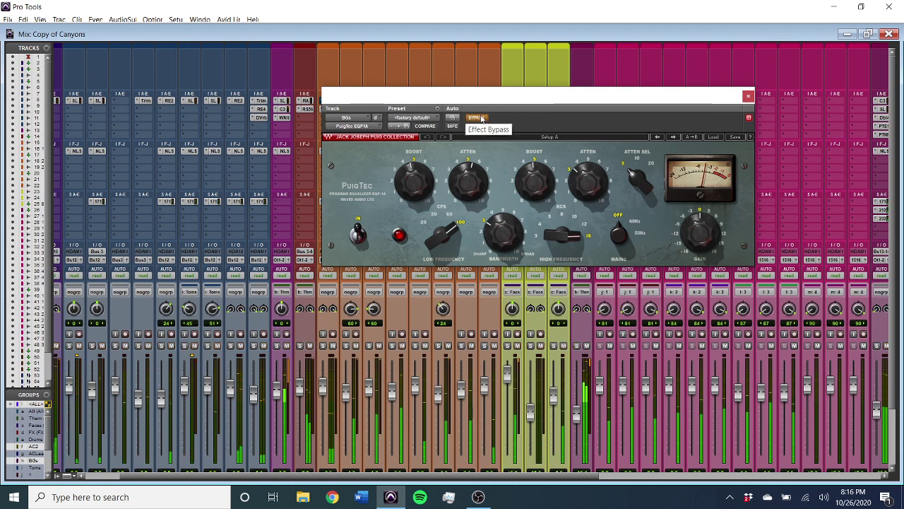
pyautogui.click(748, 95)
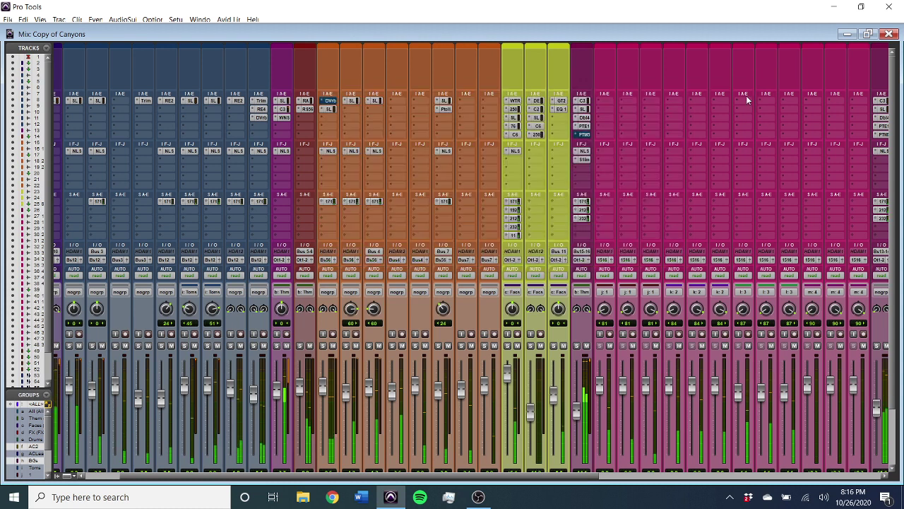
# Open the PuigTec MEQ5 on the BGs track, compare it bypassed and active during playback, leave it active, and close it
pyautogui.click(583, 134)
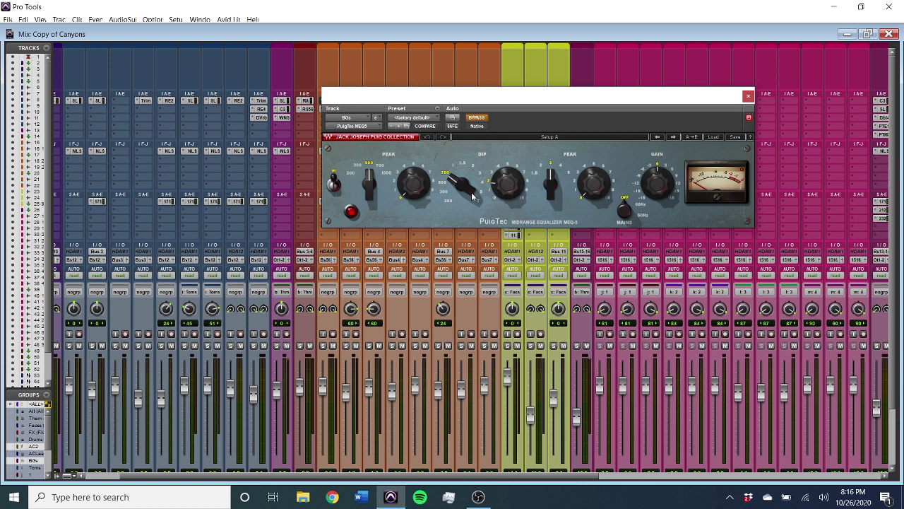
pyautogui.click(477, 117)
pyautogui.click(477, 117)
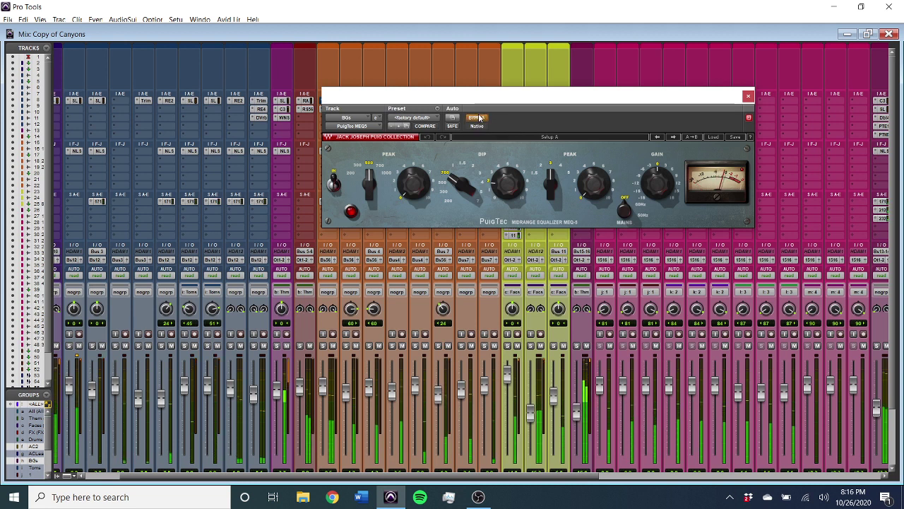
pyautogui.click(477, 117)
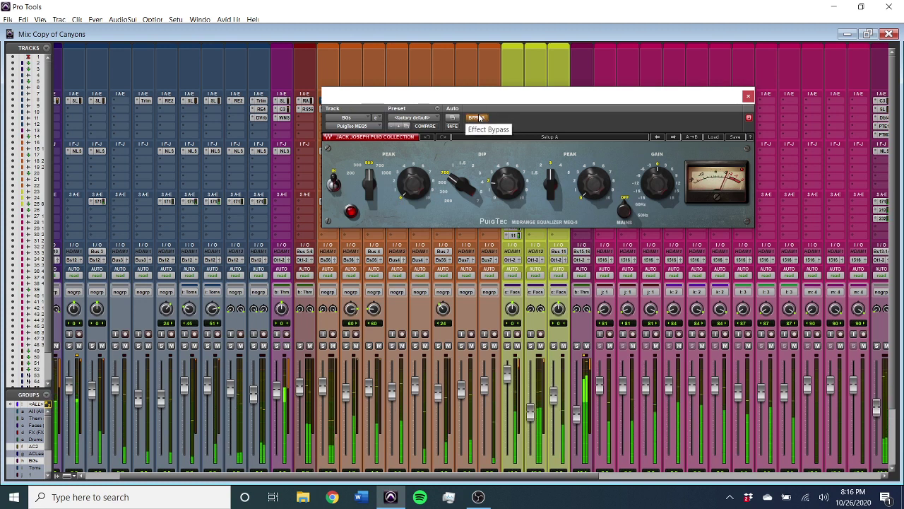
pyautogui.click(479, 118)
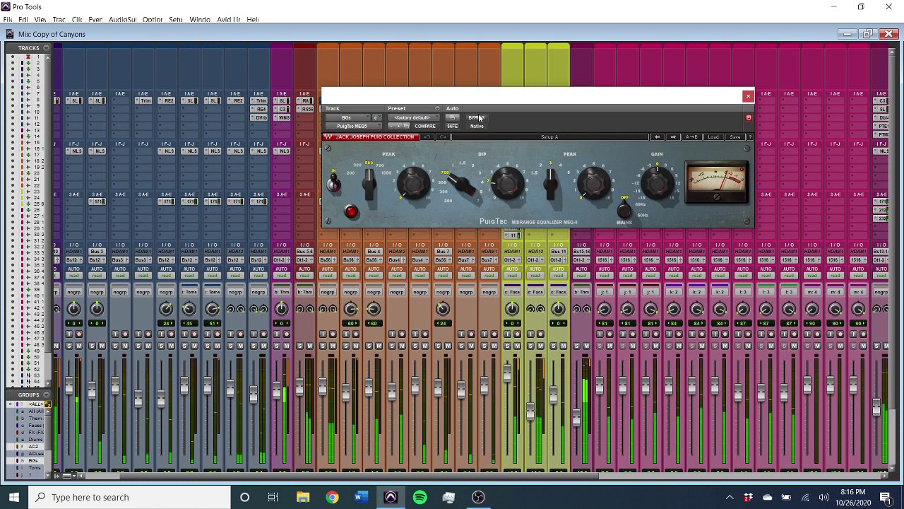
pyautogui.click(748, 96)
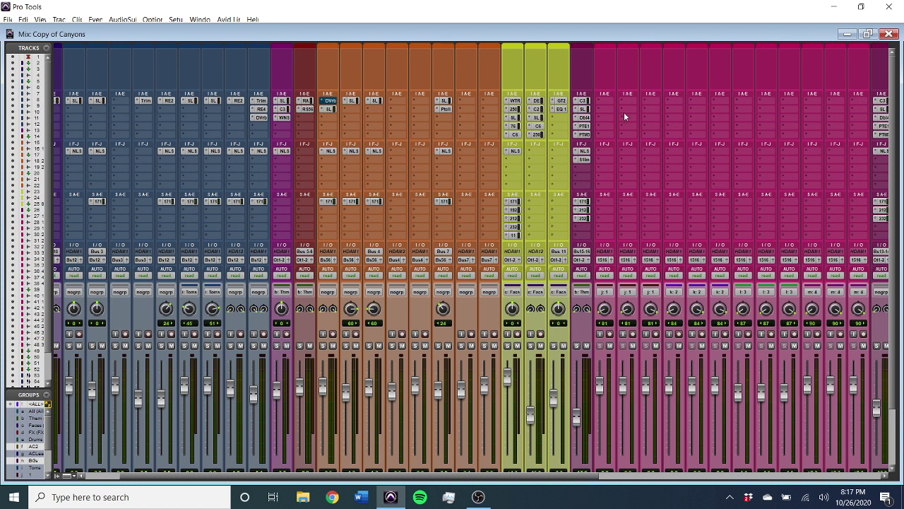
# Open the Copy of January Wind session from the Week10 folder in place of the Canyons session
pyautogui.hscroll(4, 625, 117)
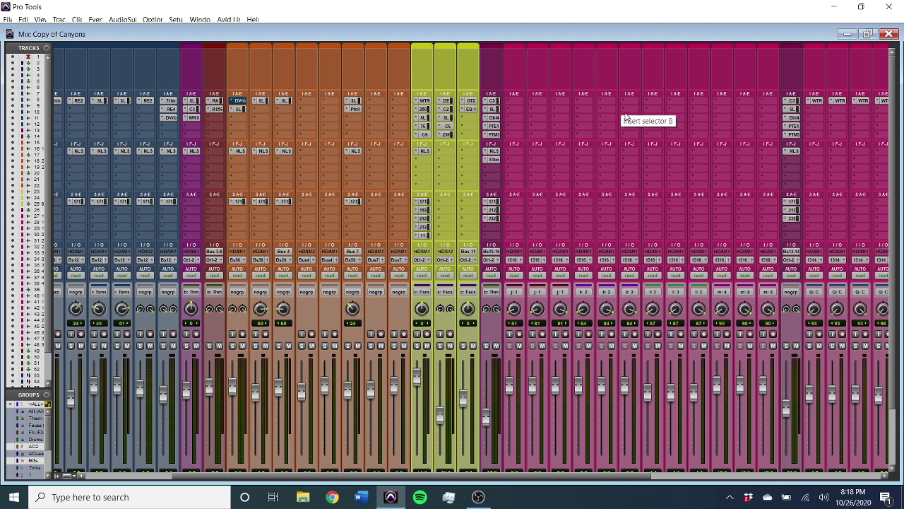
pyautogui.hotkey('ctrl', 'o')
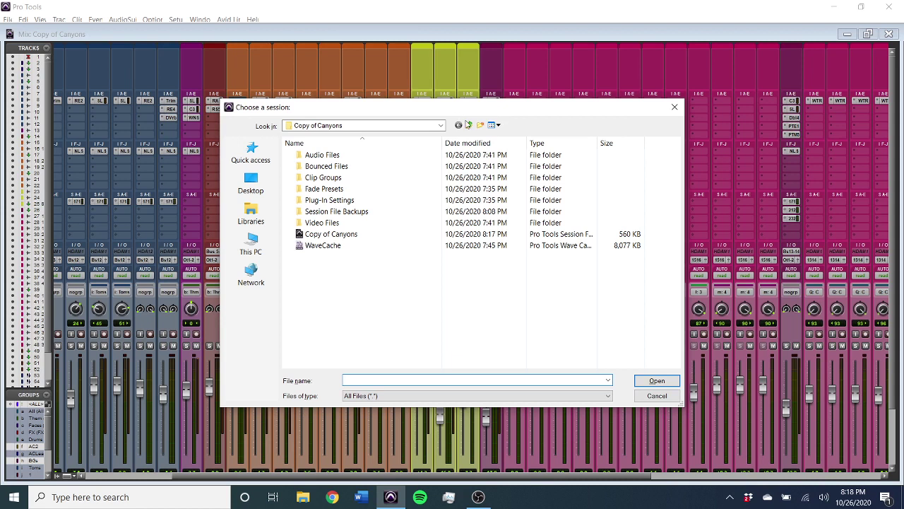
pyautogui.click(469, 125)
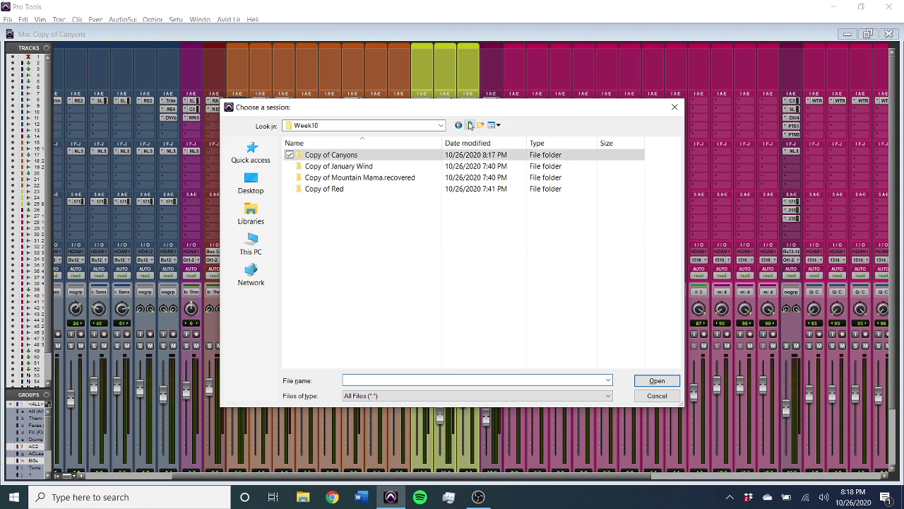
pyautogui.doubleClick(403, 167)
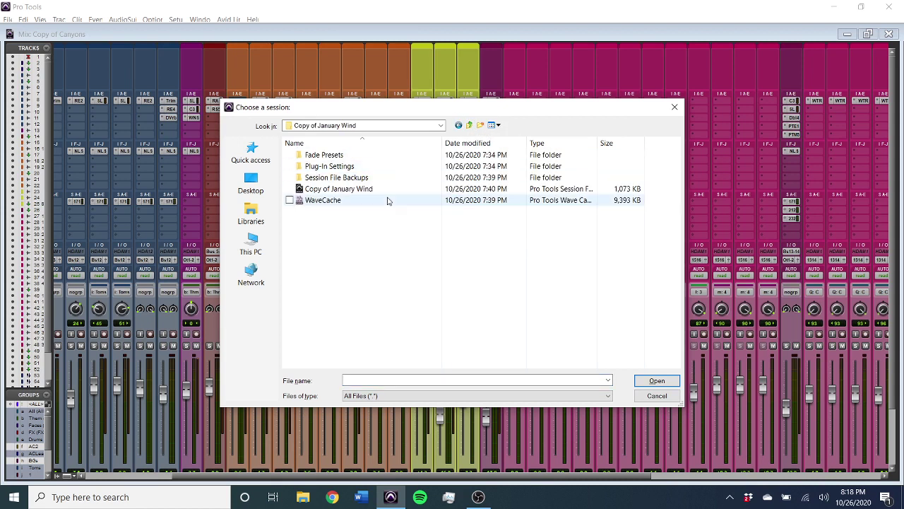
pyautogui.doubleClick(387, 188)
pyautogui.press('Return')
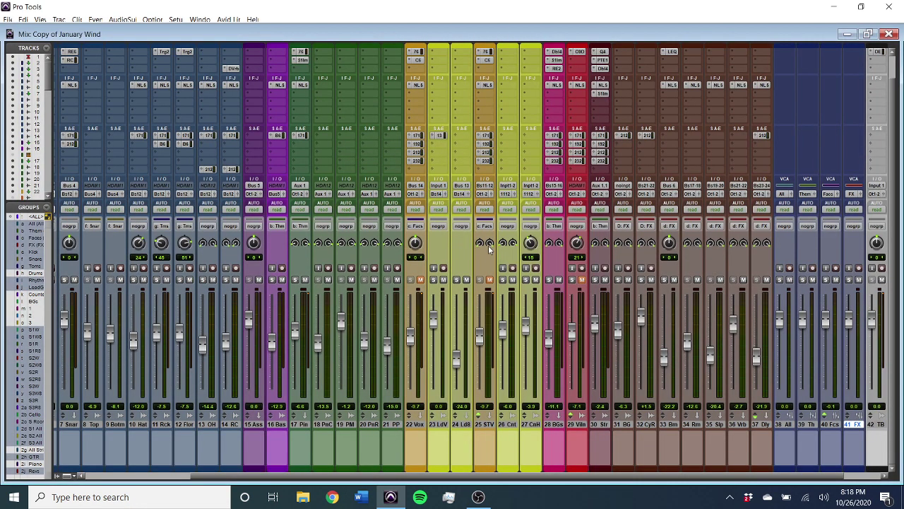
# Turn on input monitoring for the TB track in the January Wind mix
pyautogui.hscroll(2, 488, 245)
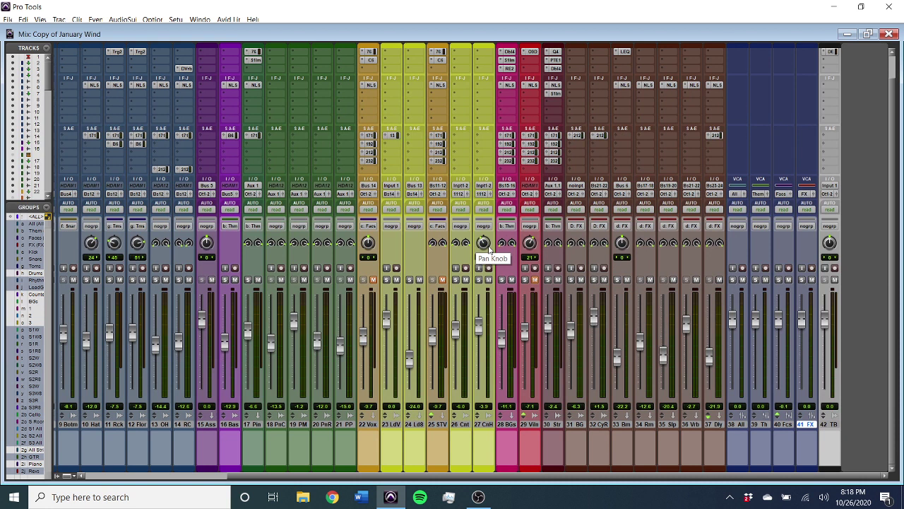
pyautogui.click(824, 268)
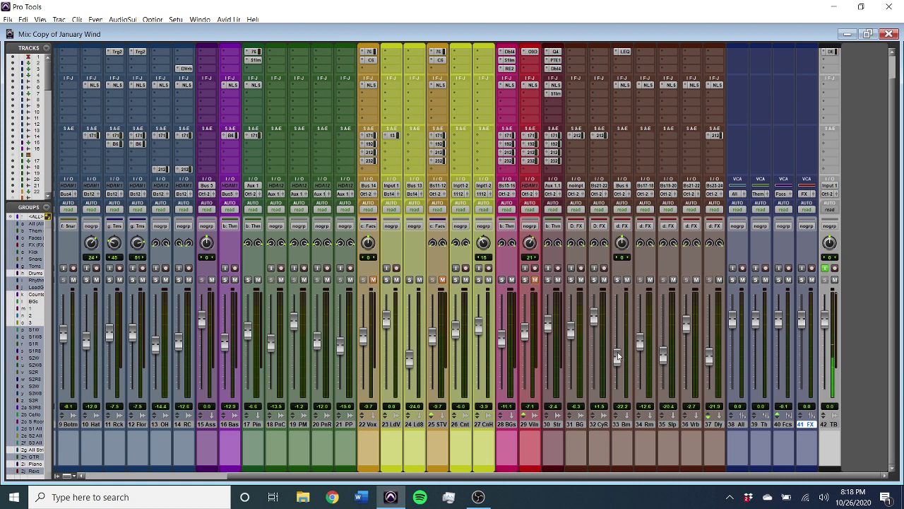
# Solo track 30 Str and open its SSLChannel plug-in, placing the window so the whole E-Channel is visible
pyautogui.hscroll(-5, 575, 283)
pyautogui.hscroll(-3, 575, 282)
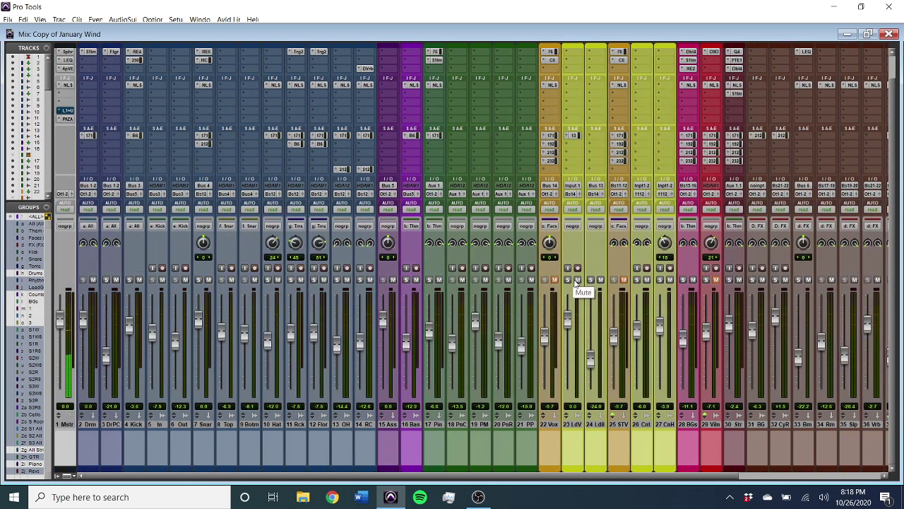
pyautogui.scroll(2, 575, 283)
pyautogui.hscroll(8, 575, 283)
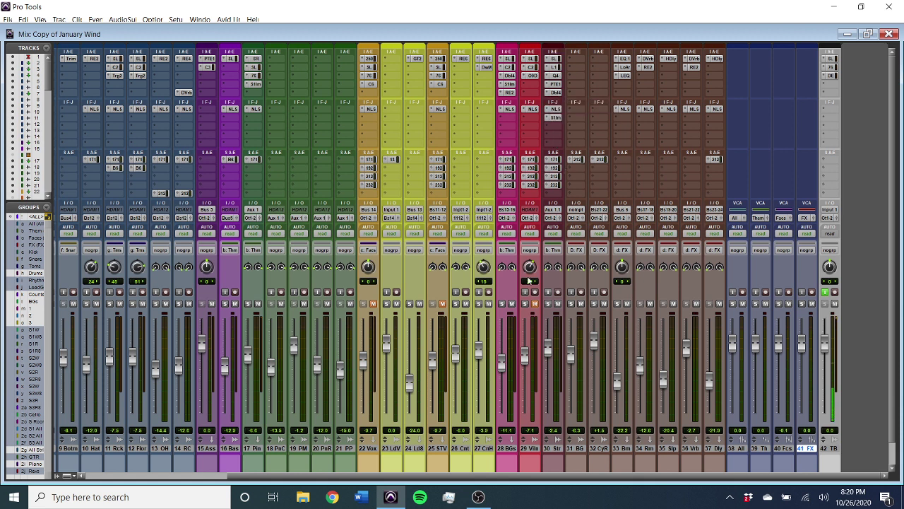
pyautogui.click(547, 304)
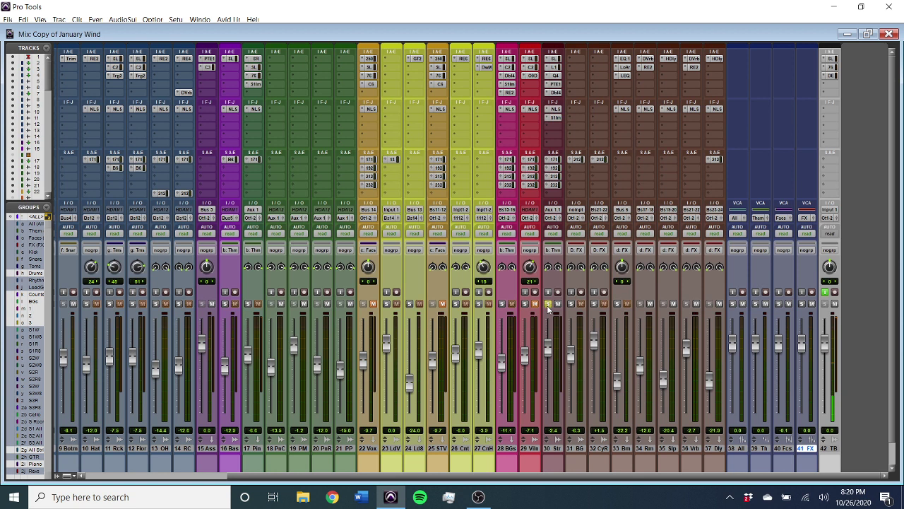
pyautogui.click(555, 60)
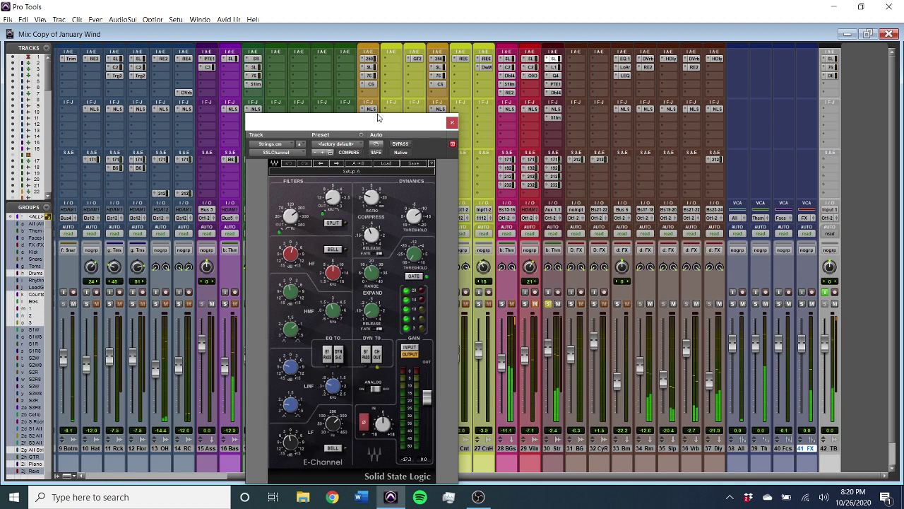
pyautogui.moveTo(379, 123); pyautogui.dragTo(394, 79)
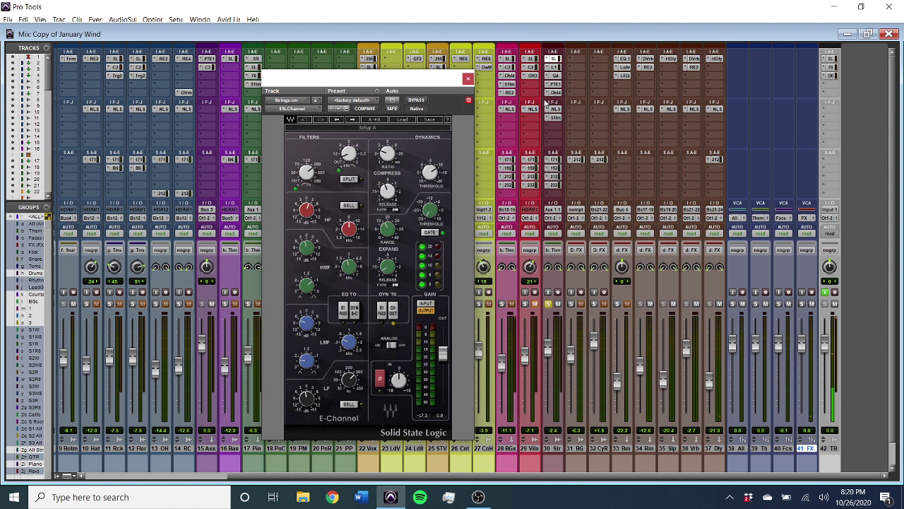
# Bypass the L1, Q4, PuigTec and Doubler4 inserts on track 30 Str, then compare the SSLChannel bypassed and active during playback
pyautogui.moveTo(555, 93); pyautogui.dragTo(557, 67)
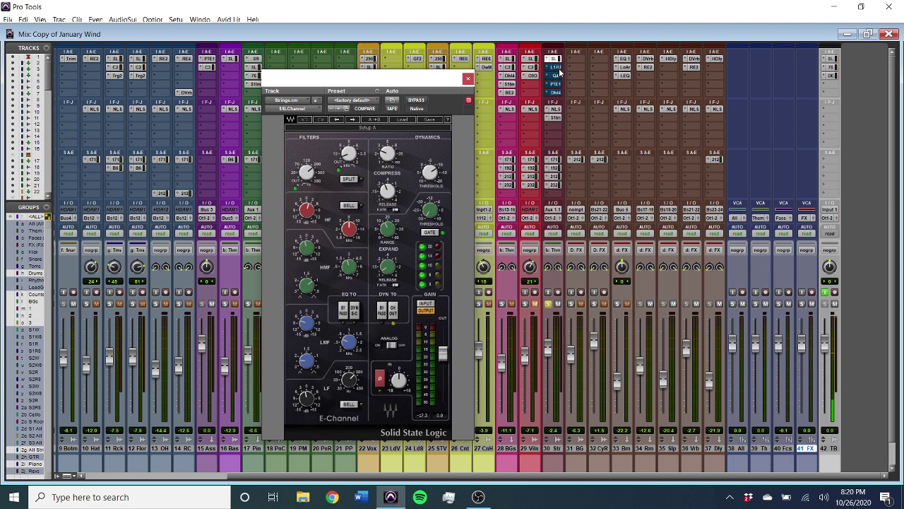
pyautogui.click(417, 100)
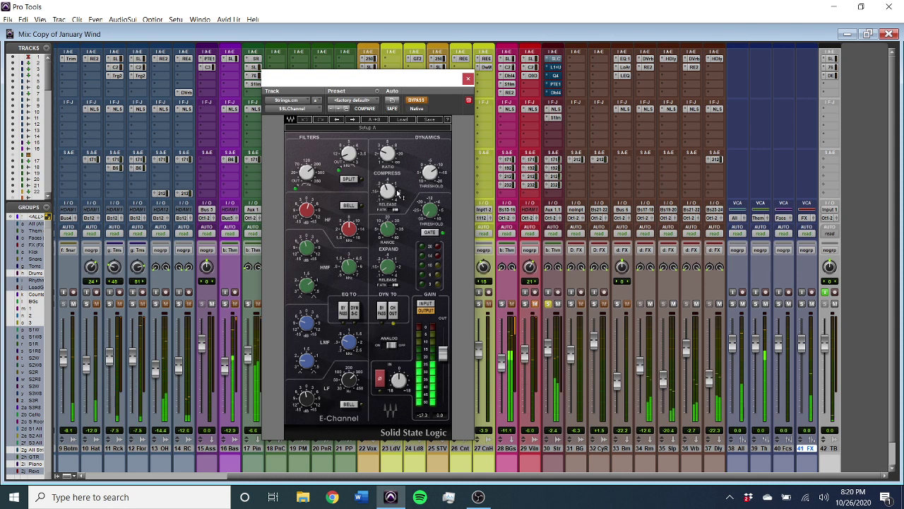
pyautogui.click(417, 101)
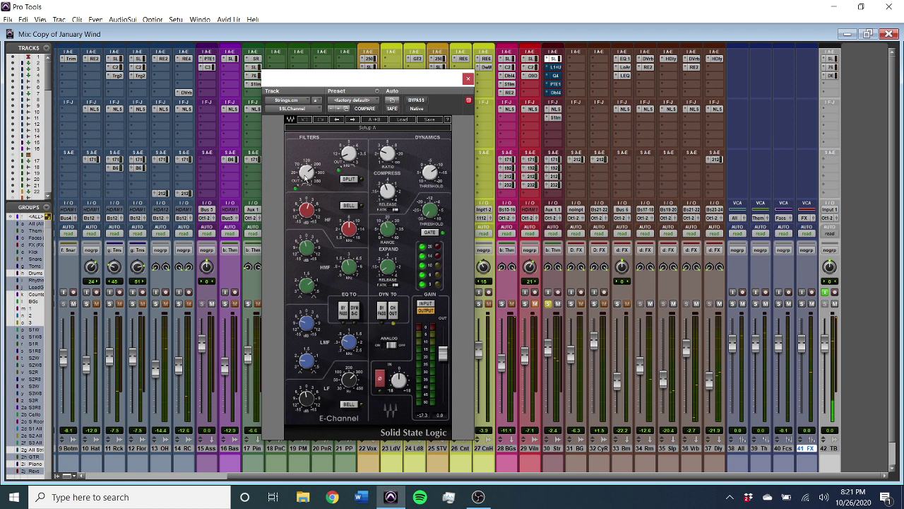
# Examine the SSLChannel's filter, EQ band and compressor settings on the strings while listening, then close the plug-in
pyautogui.moveTo(349, 163)
pyautogui.moveTo(349, 342)
pyautogui.moveTo(305, 327)
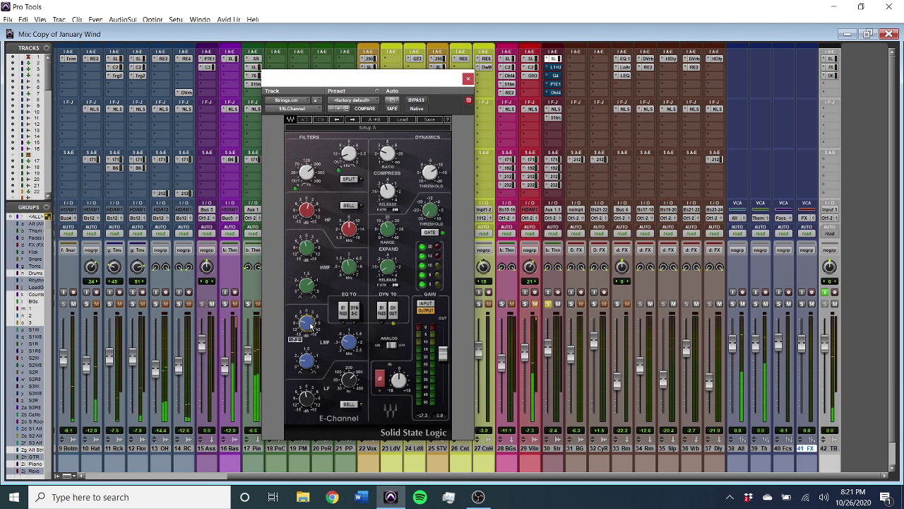
pyautogui.scroll(2, 312, 327)
pyautogui.scroll(3, 311, 326)
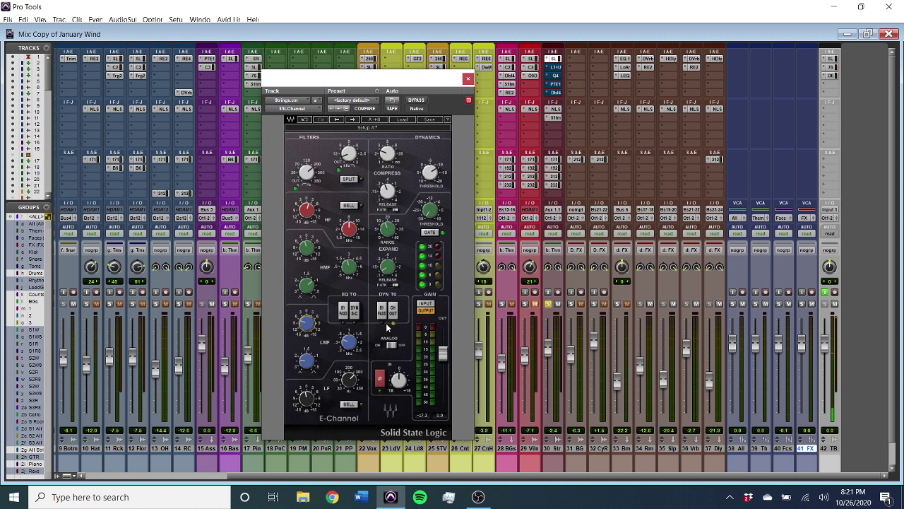
pyautogui.moveTo(308, 401)
pyautogui.moveTo(347, 384)
pyautogui.moveTo(350, 274)
pyautogui.moveTo(307, 255)
pyautogui.moveTo(346, 231)
pyautogui.moveTo(306, 218)
pyautogui.moveTo(392, 159)
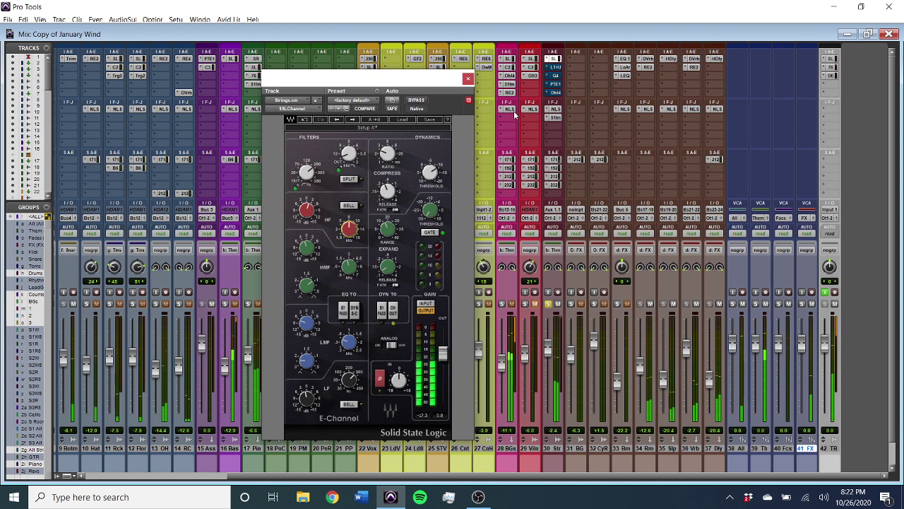
pyautogui.click(467, 80)
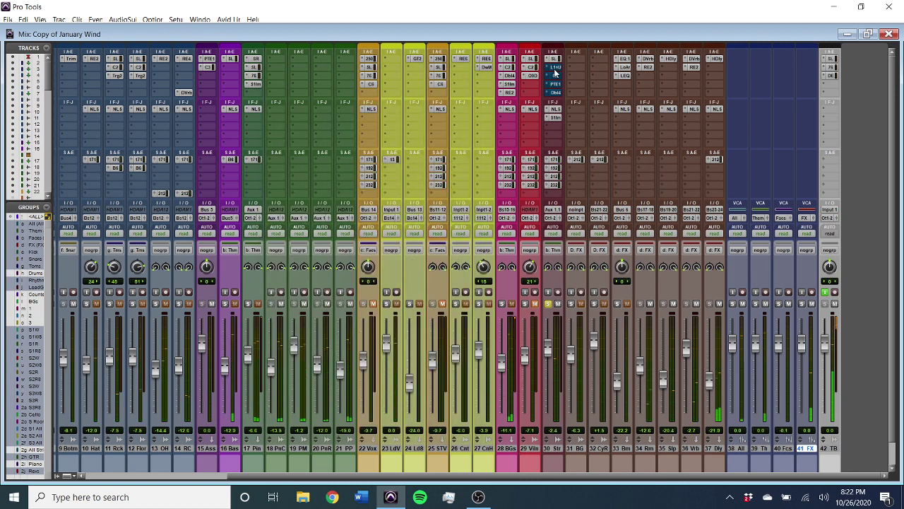
# Reactivate the L1+ Ultramaximizer on track 30 Str, open it, compare it bypassed and active during playback, and leave it active
pyautogui.click(555, 68)
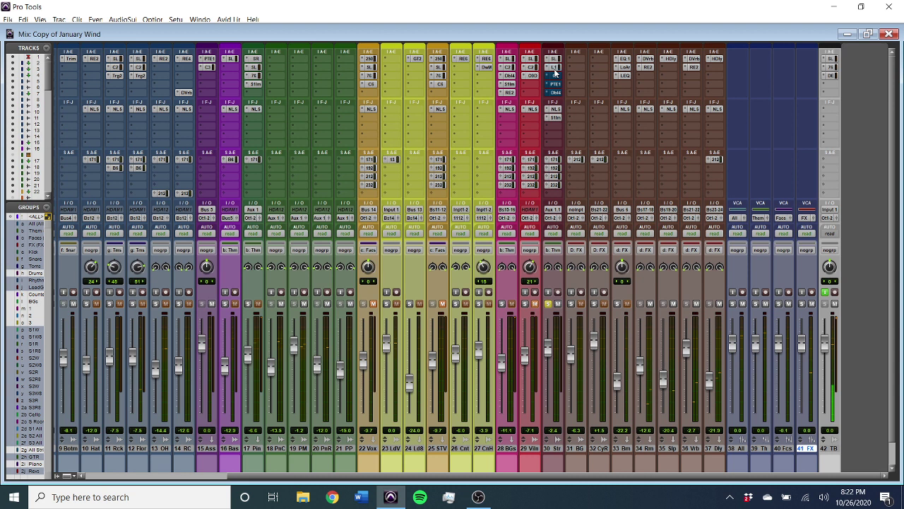
pyautogui.moveTo(535, 80); pyautogui.dragTo(405, 94)
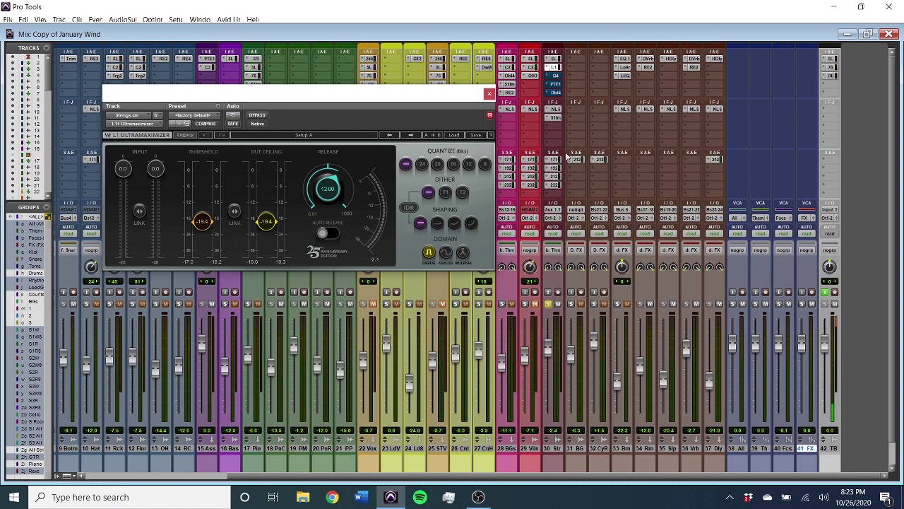
pyautogui.click(253, 118)
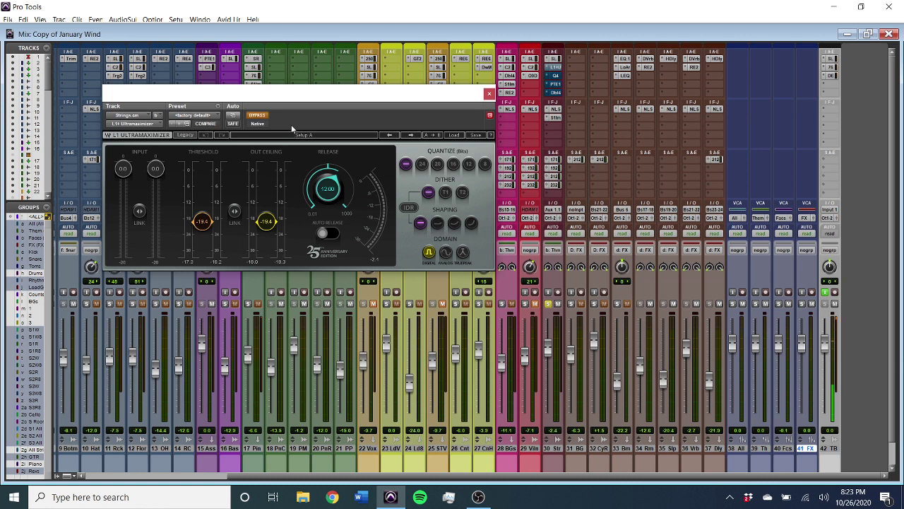
pyautogui.press('space')
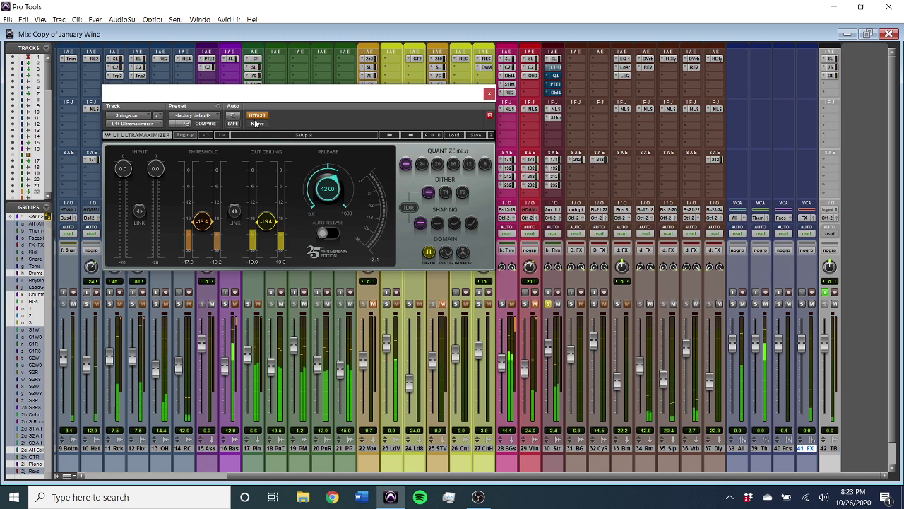
pyautogui.click(257, 116)
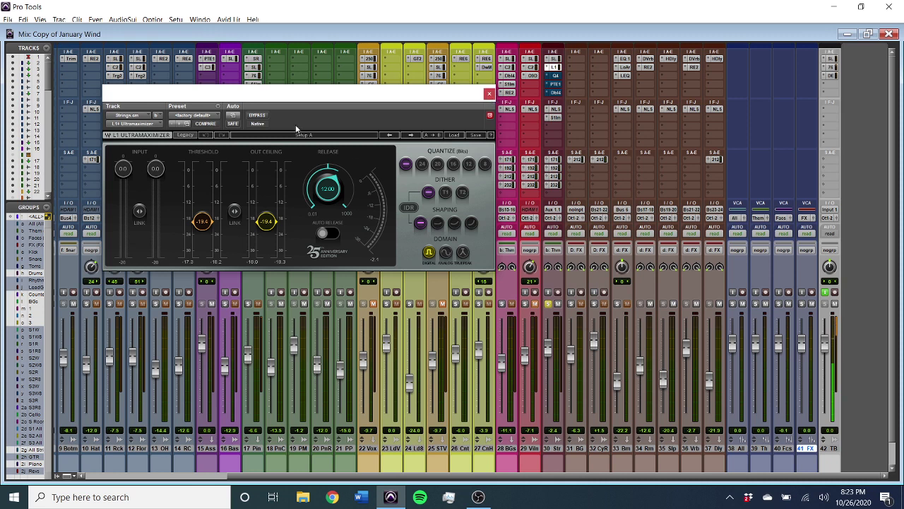
pyautogui.click(258, 117)
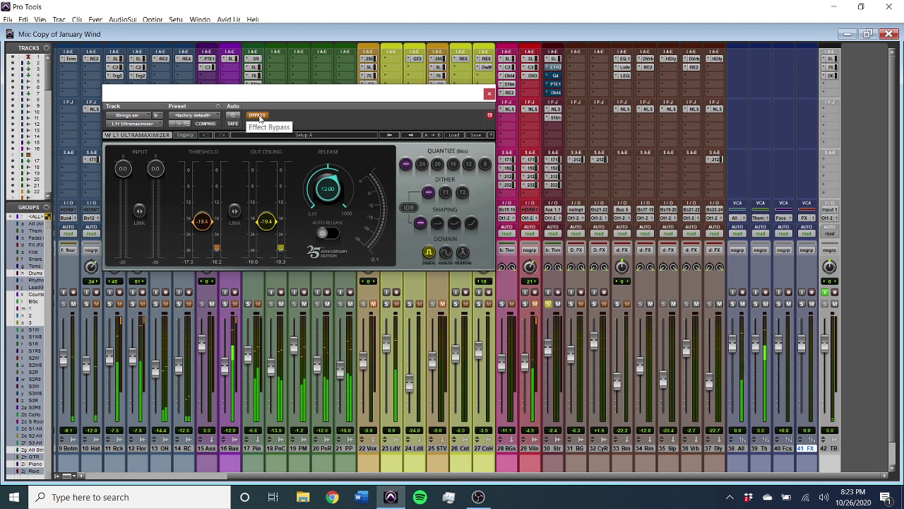
pyautogui.click(258, 117)
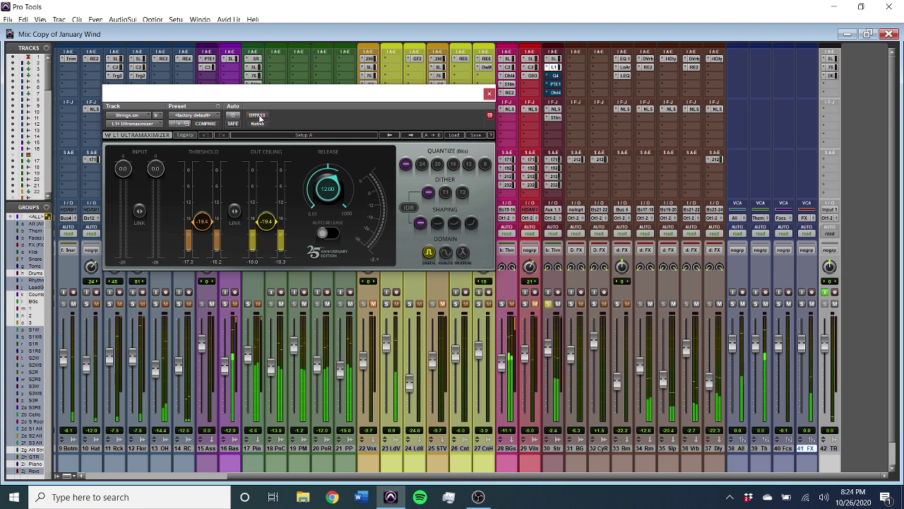
# Open the strings' Q4 equalizer and take it off bypass, then do the same with the PuigTec EQP1A
pyautogui.click(554, 76)
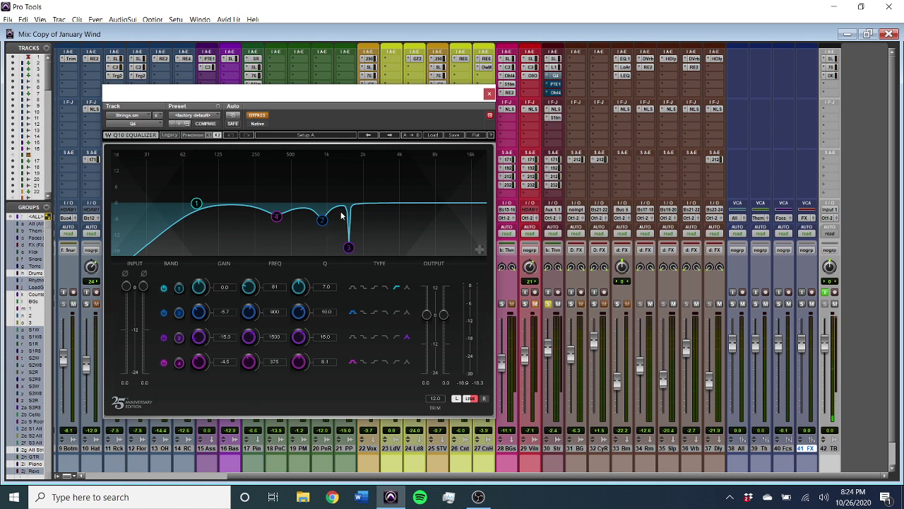
pyautogui.click(263, 117)
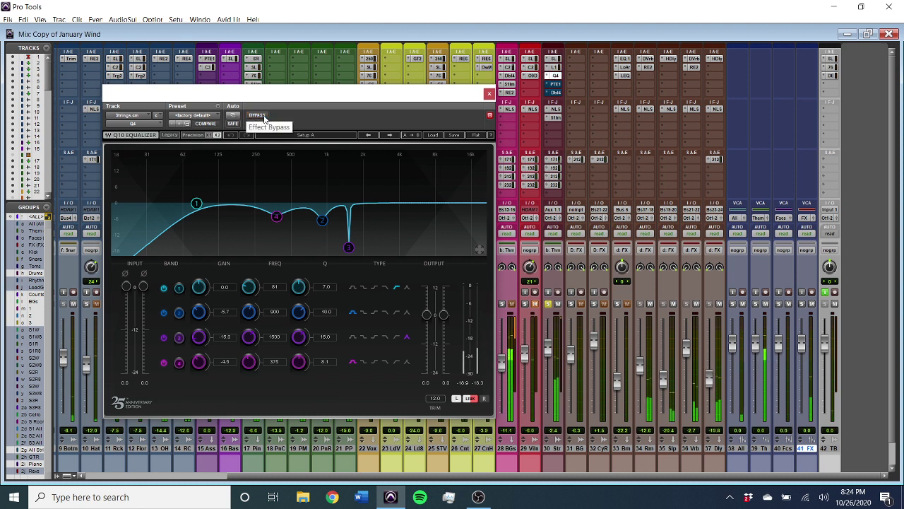
pyautogui.click(555, 85)
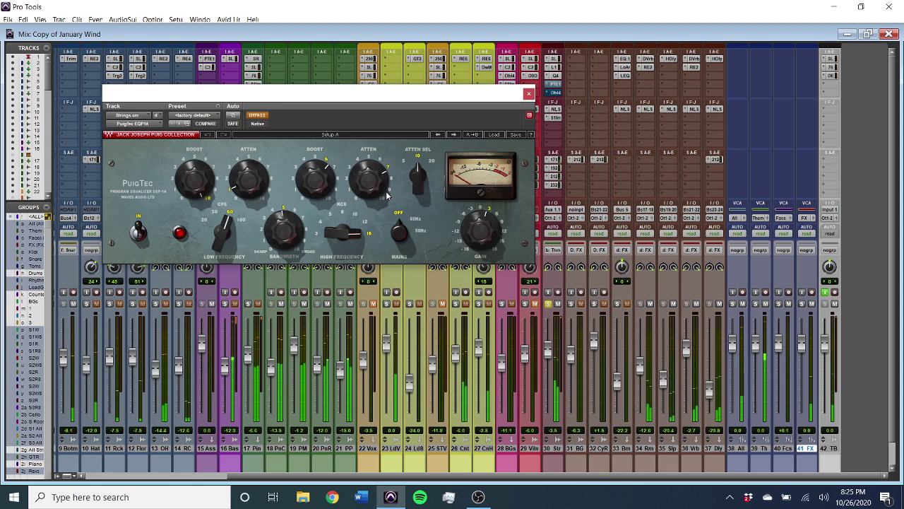
pyautogui.click(258, 116)
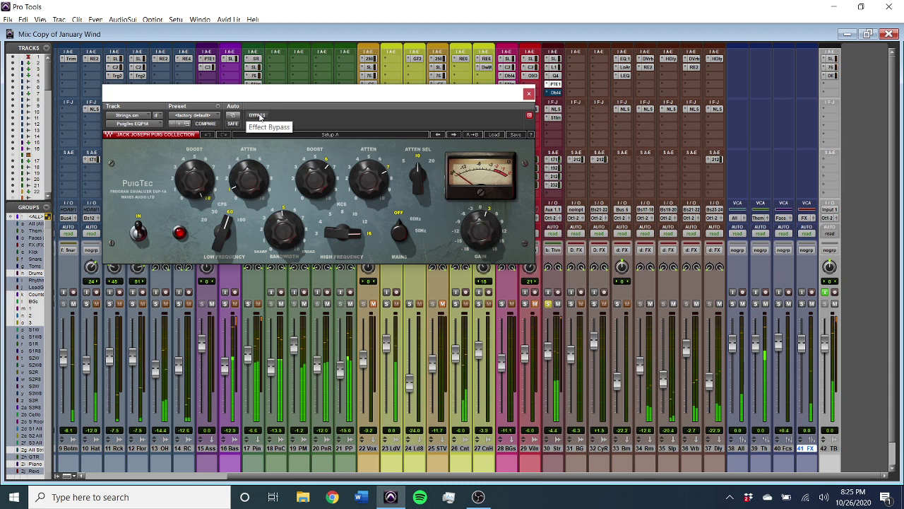
# Open the Doubler4 on track 30 Str, take it off bypass during playback, and close its window
pyautogui.click(555, 93)
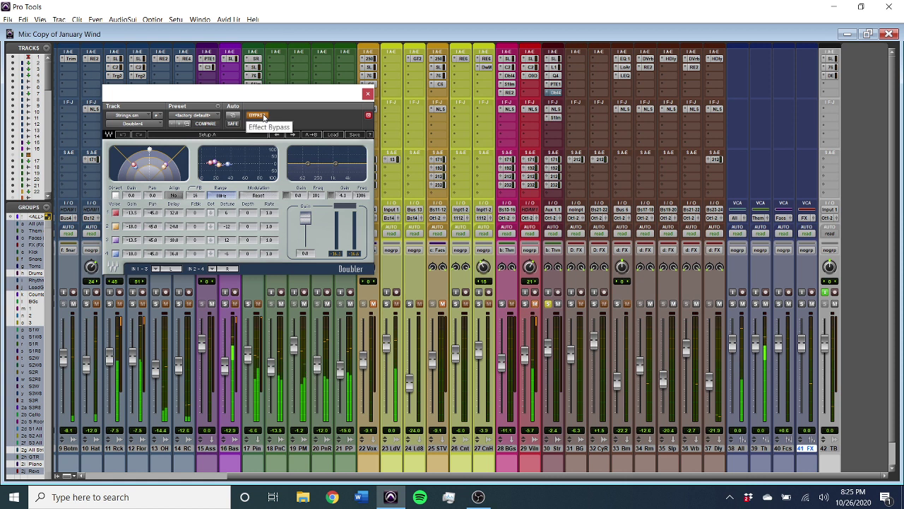
pyautogui.click(257, 116)
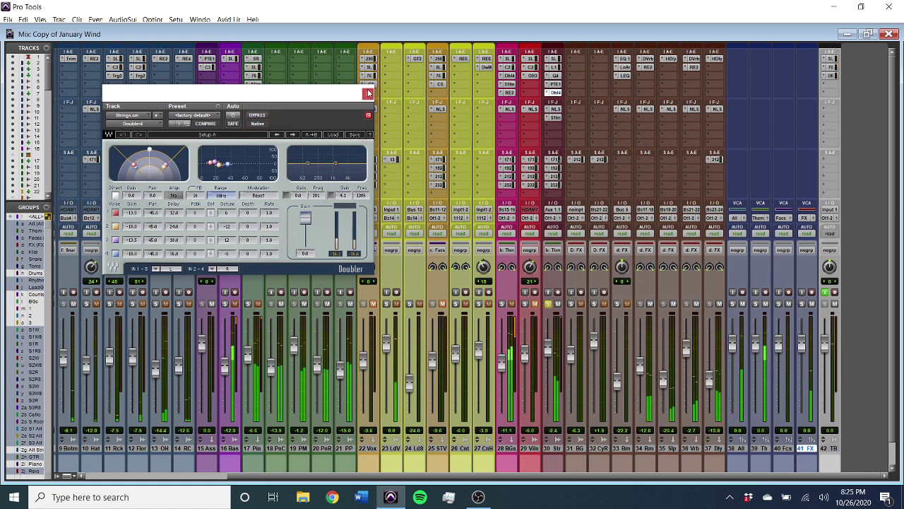
pyautogui.click(368, 93)
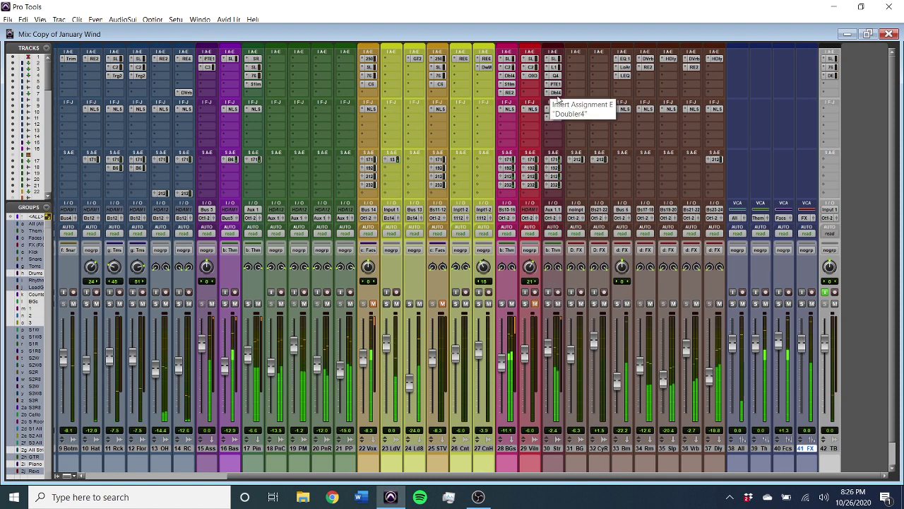
# Bypass the strings' insert chain during playback and reactivate its plug-ins one by one, from the SSLChannel through the Doubler4
pyautogui.moveTo(553, 93); pyautogui.dragTo(558, 62)
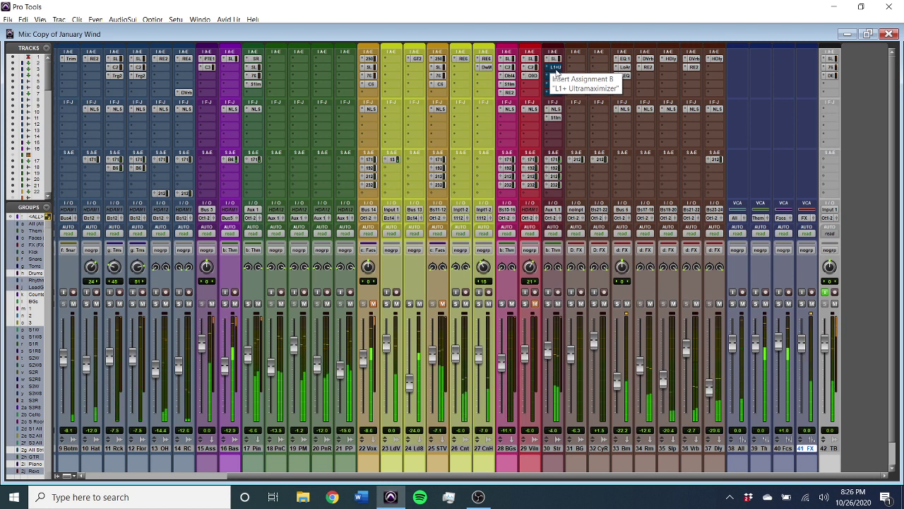
pyautogui.click(556, 67)
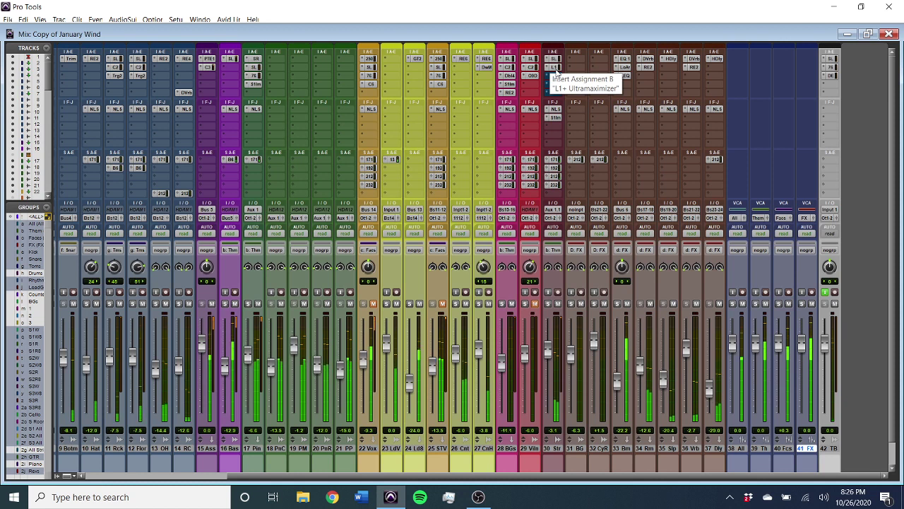
pyautogui.click(557, 75)
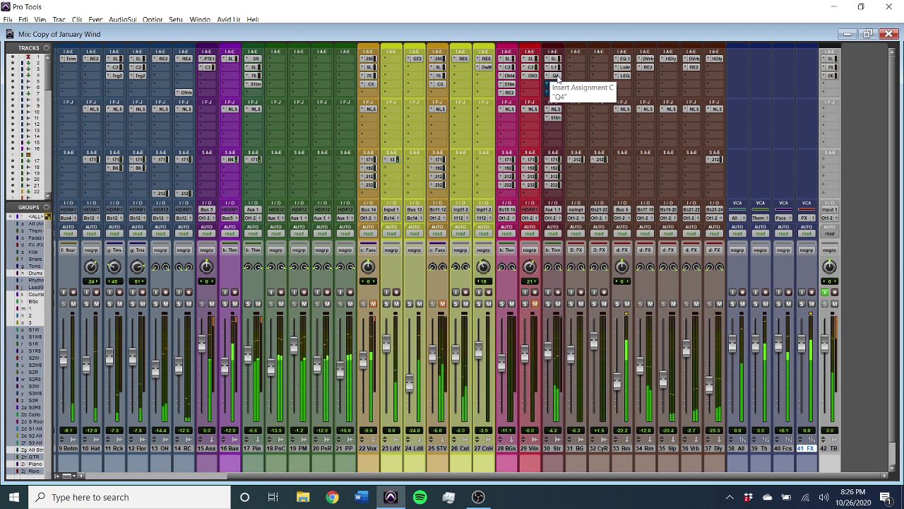
pyautogui.moveTo(557, 78); pyautogui.dragTo(557, 89)
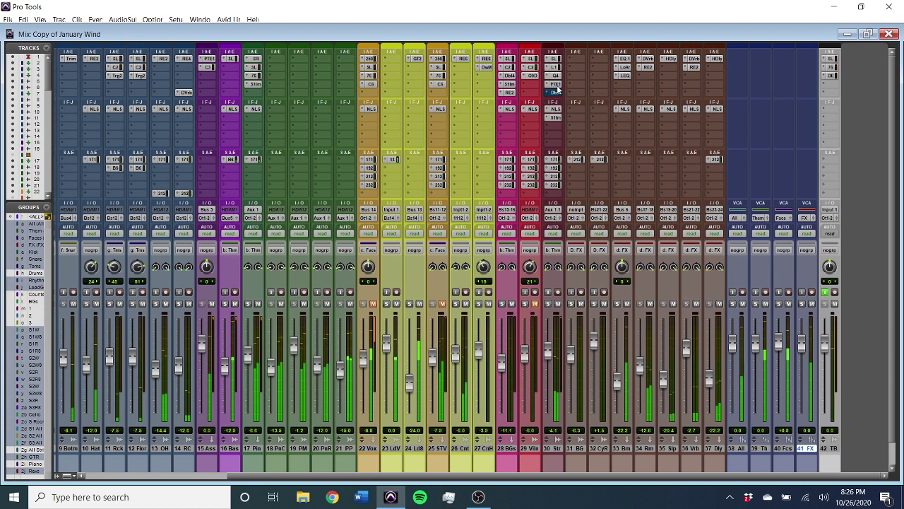
pyautogui.moveTo(557, 90); pyautogui.dragTo(558, 98)
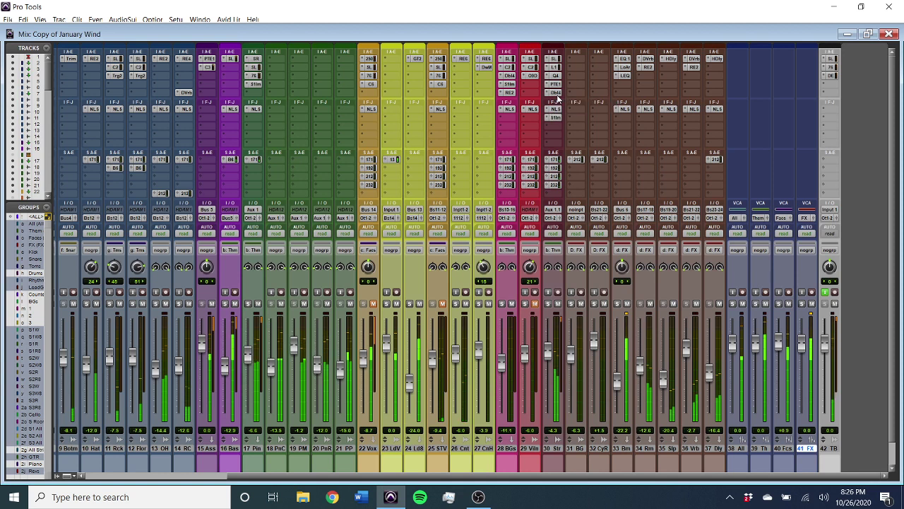
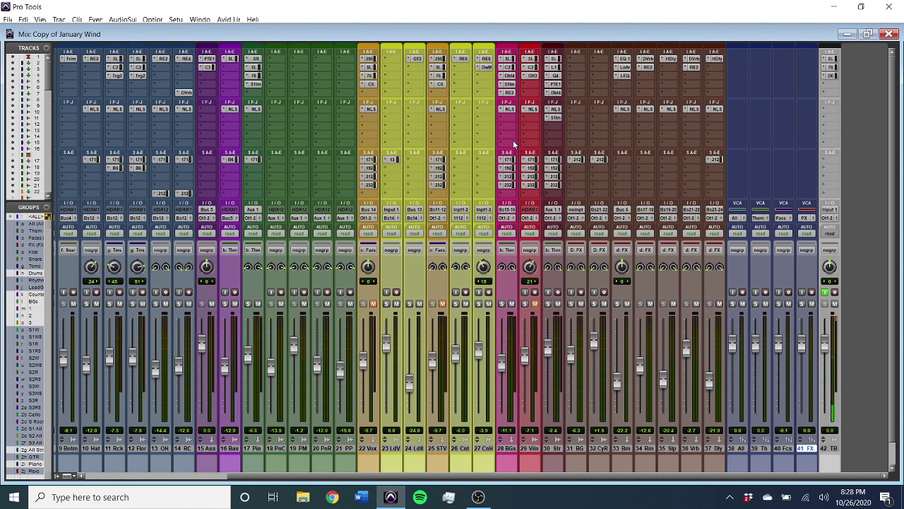
# Open the Copy of Red session from the Week10 folder, saving the changes to Copy of January Wind
pyautogui.hotkey('ctrl', 'o')
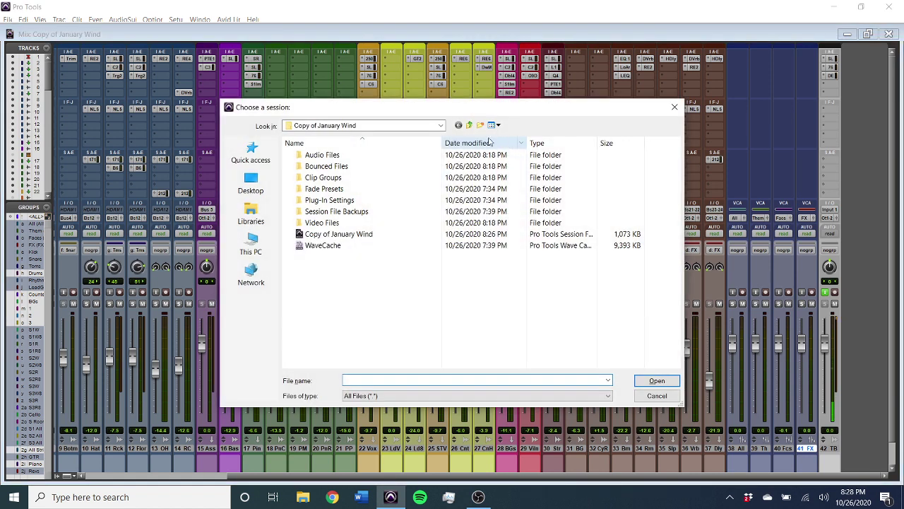
pyautogui.click(470, 125)
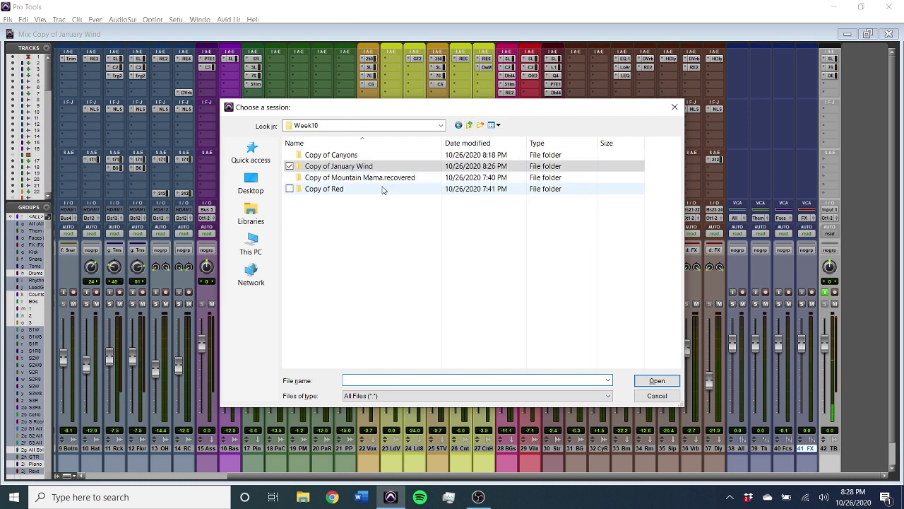
pyautogui.click(383, 189)
pyautogui.doubleClick(382, 189)
pyautogui.doubleClick(383, 188)
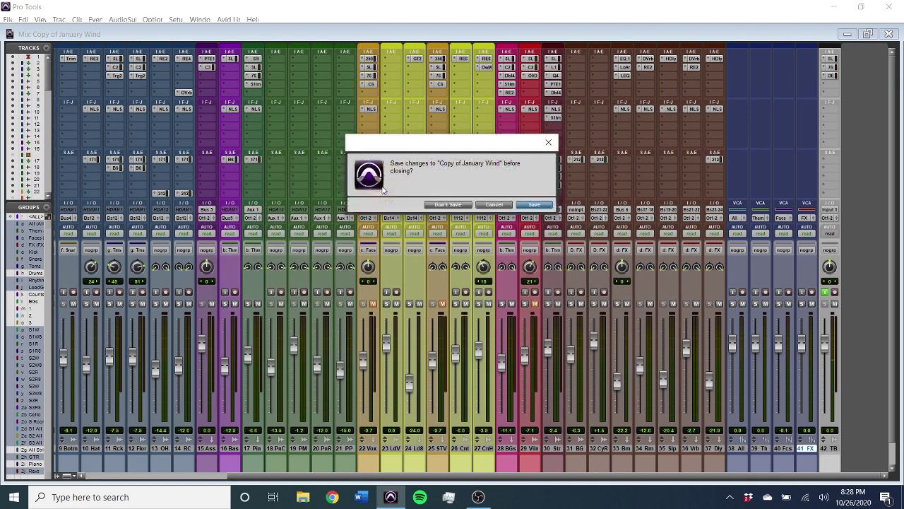
pyautogui.press('Return')
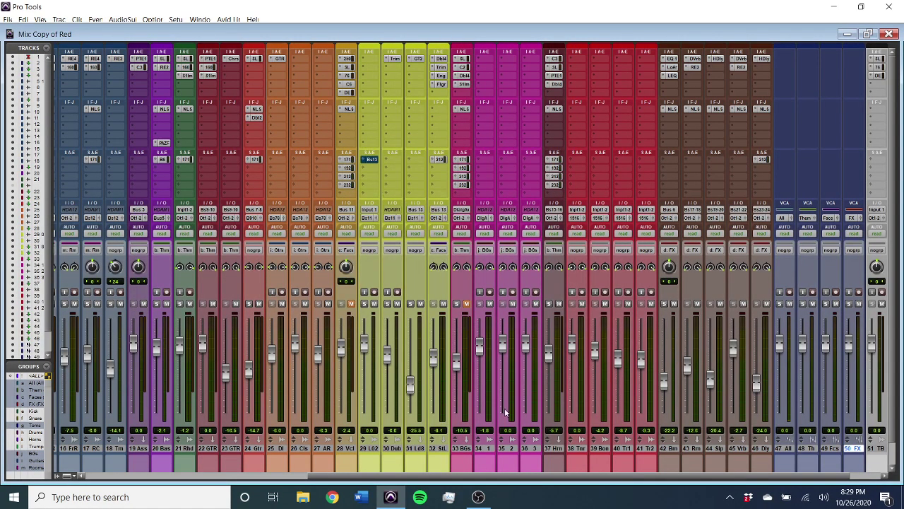
# Turn on input monitoring for the TB track in the Red mix
pyautogui.hscroll(3, 794, 279)
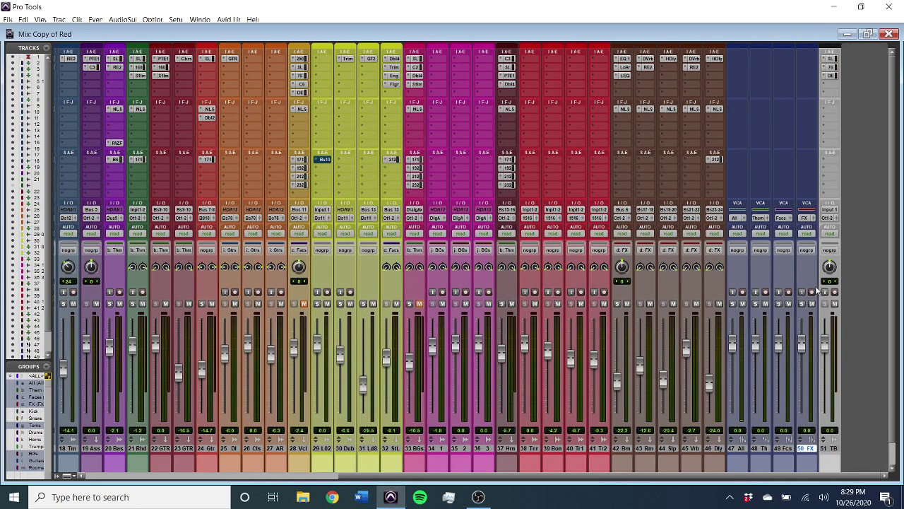
pyautogui.click(825, 292)
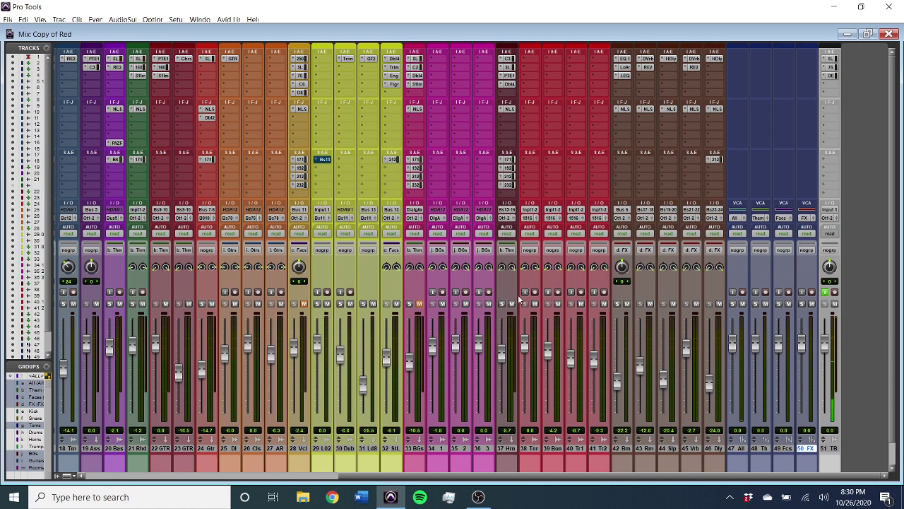
# Open the CLA-3A and SSLChannel plug-ins of track 37 Horns and arrange their windows side by side
pyautogui.click(509, 60)
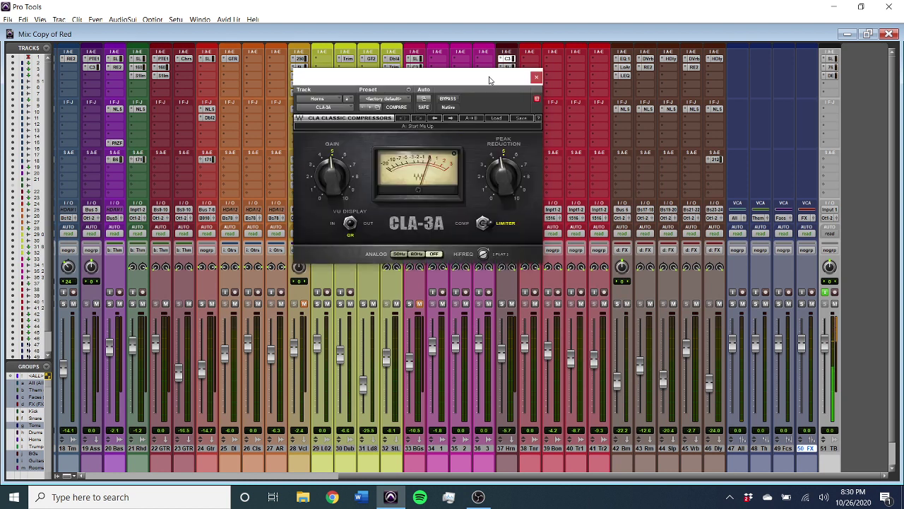
pyautogui.moveTo(490, 80); pyautogui.dragTo(324, 73)
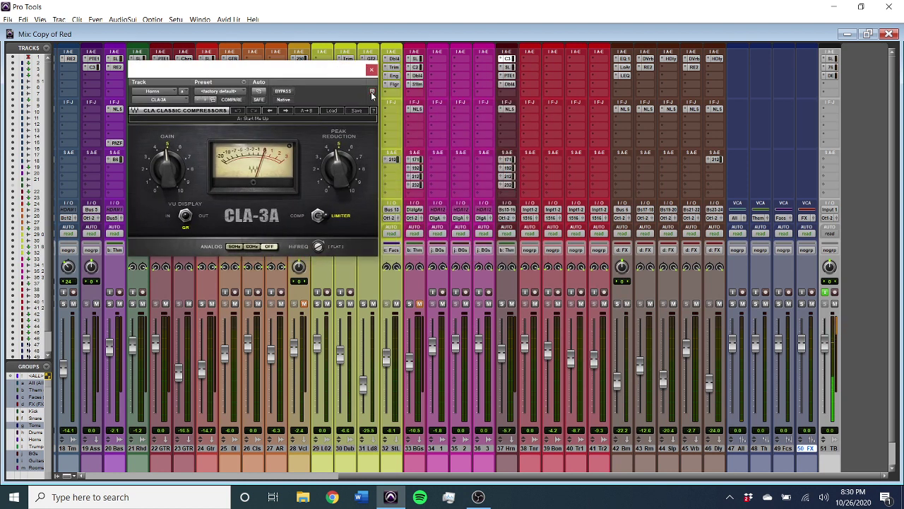
pyautogui.click(508, 67)
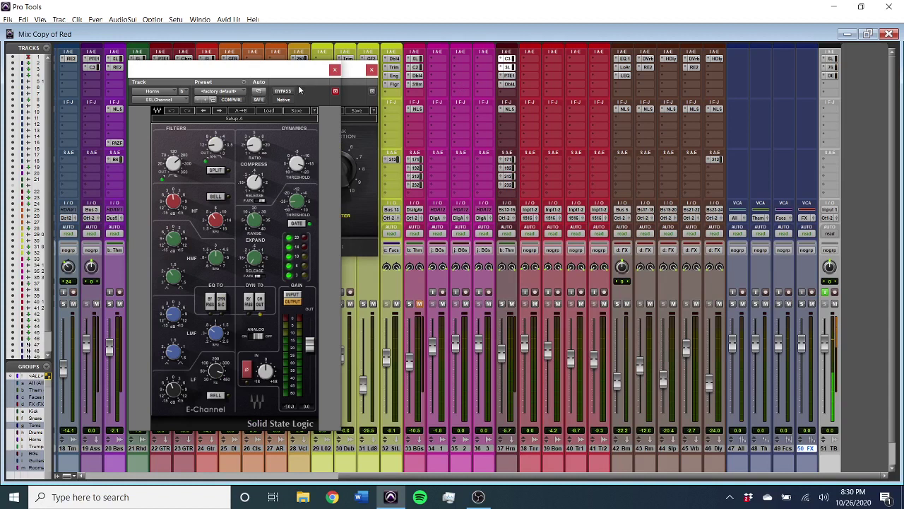
pyautogui.moveTo(330, 71); pyautogui.dragTo(544, 178)
pyautogui.moveTo(315, 72); pyautogui.dragTo(242, 77)
pyautogui.moveTo(406, 163); pyautogui.dragTo(390, 101)
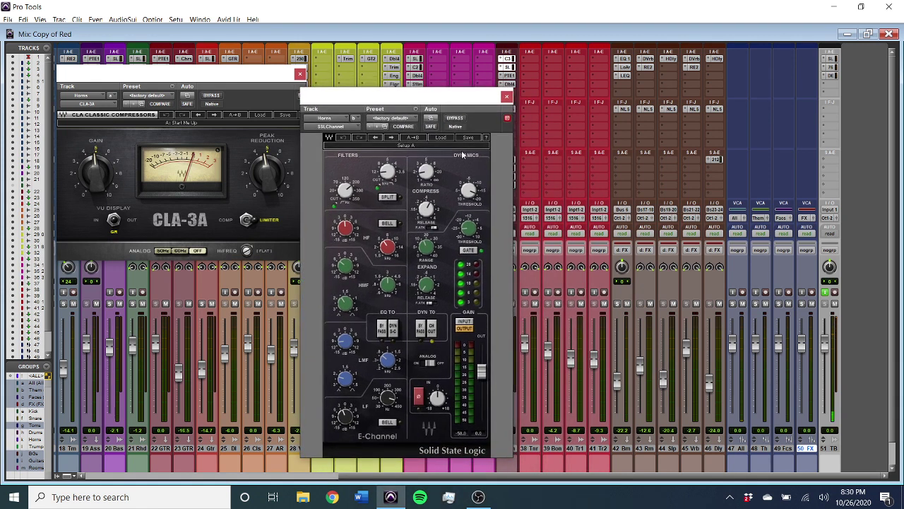
# Open the Horns track's PuigTec EQP1A and Doubler4 and position their windows alongside the other two plug-ins
pyautogui.click(512, 76)
pyautogui.moveTo(537, 103); pyautogui.dragTo(658, 257)
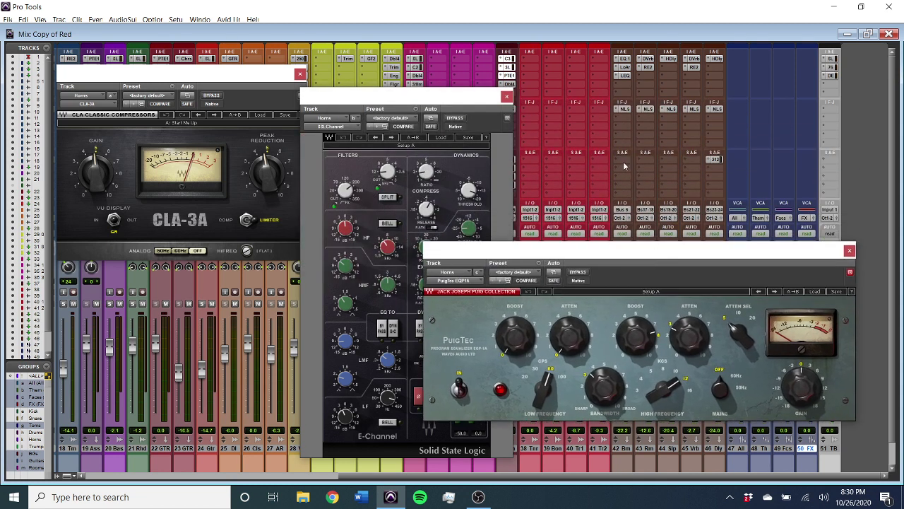
pyautogui.click(514, 87)
pyautogui.moveTo(573, 256); pyautogui.dragTo(621, 400)
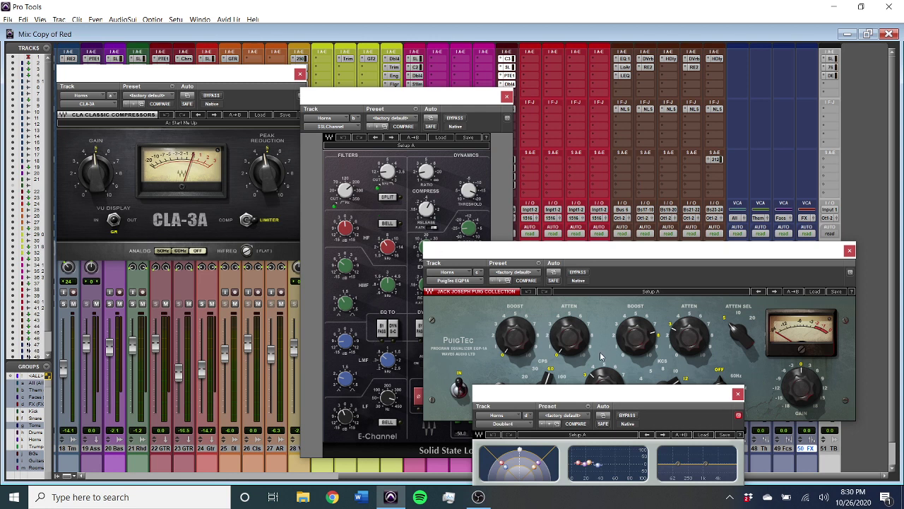
pyautogui.moveTo(618, 397); pyautogui.dragTo(652, 360)
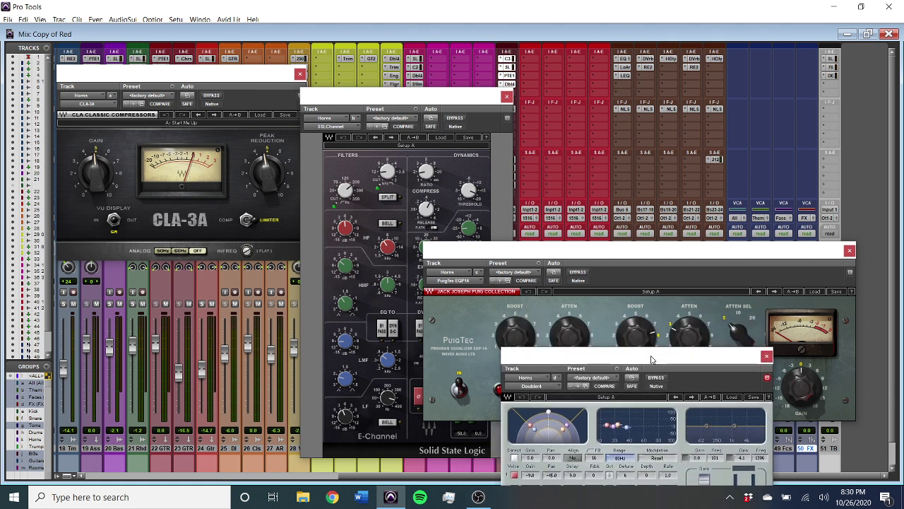
# Close the Doubler4, PuigTec EQP1A, SSLChannel and CLA-3A windows of the Horns track
pyautogui.click(767, 356)
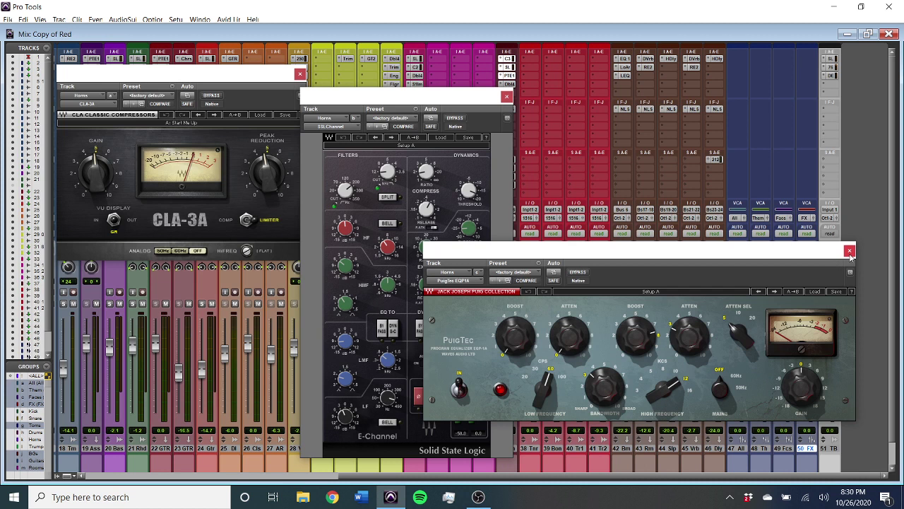
pyautogui.click(849, 251)
pyautogui.click(507, 96)
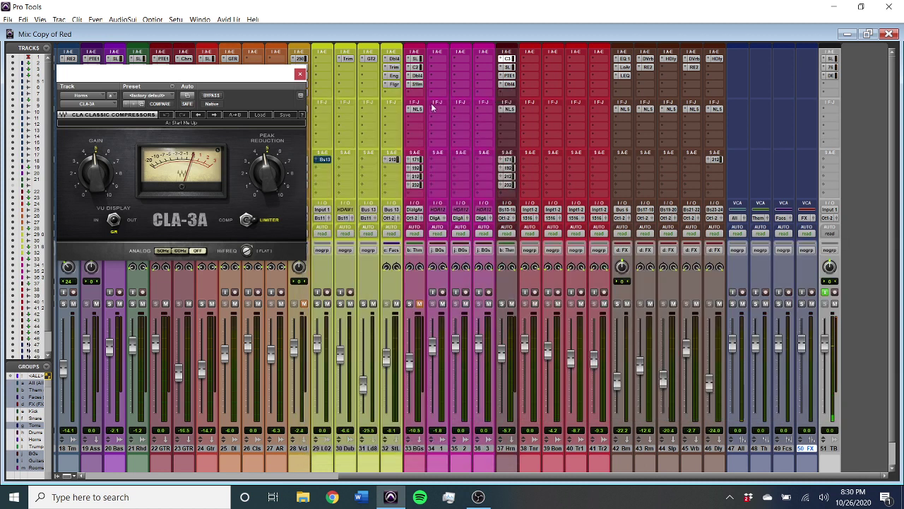
pyautogui.click(299, 74)
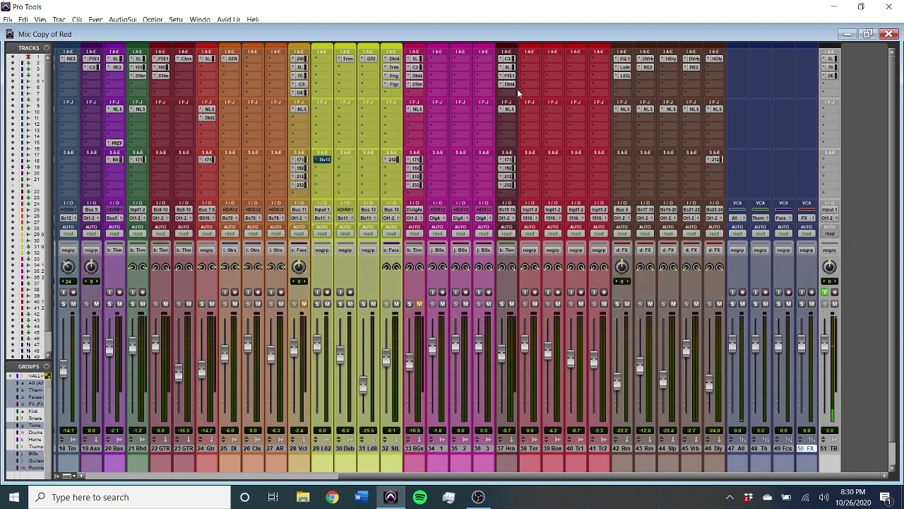
# Play the Red mix from the Ch2 marker at bar 47 and solo the Horns track
pyautogui.hotkey('ctrl', '=')
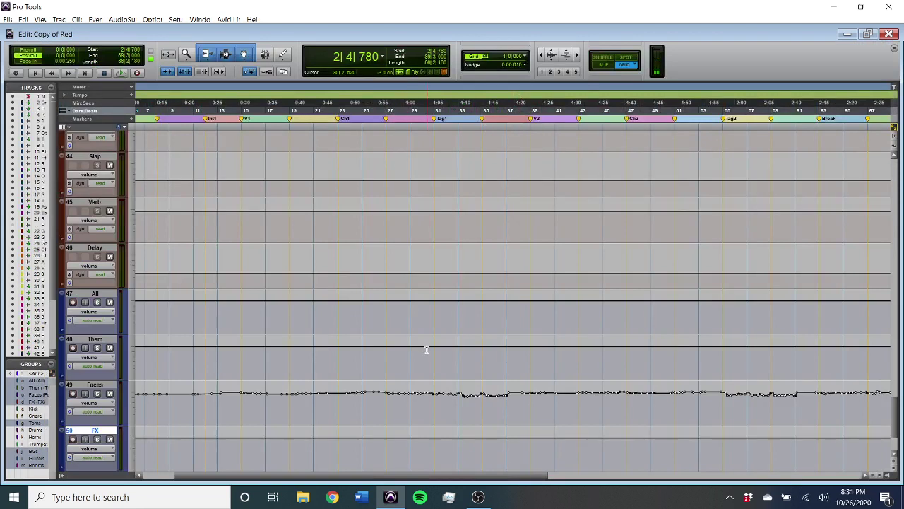
pyautogui.scroll(6, 425, 350)
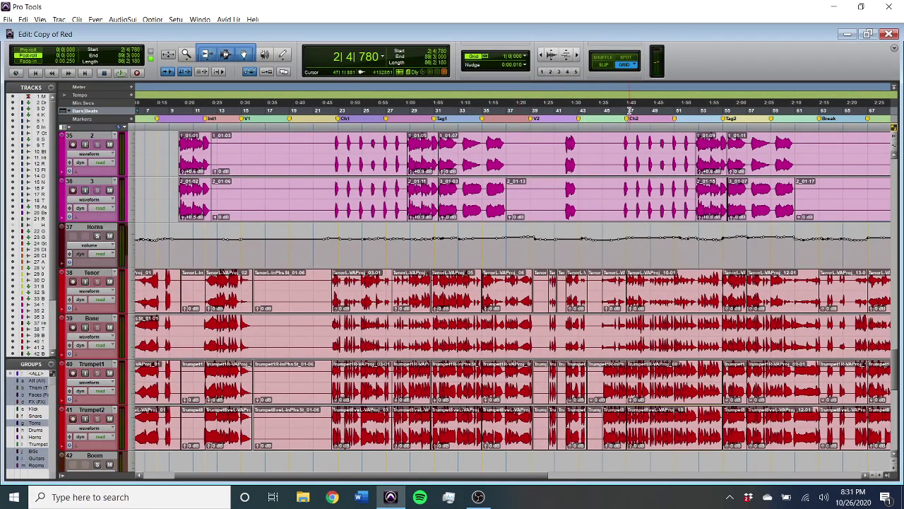
pyautogui.click(627, 120)
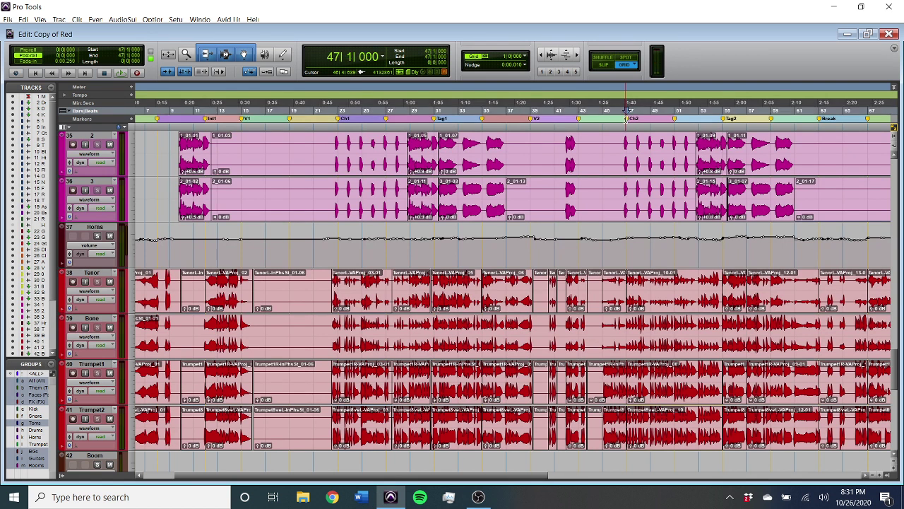
pyautogui.hotkey('ctrl', '=')
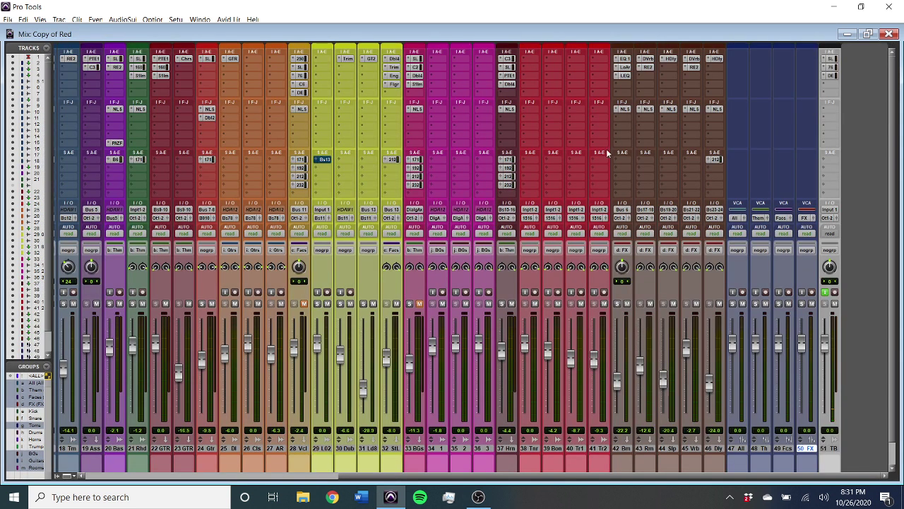
pyautogui.press('space')
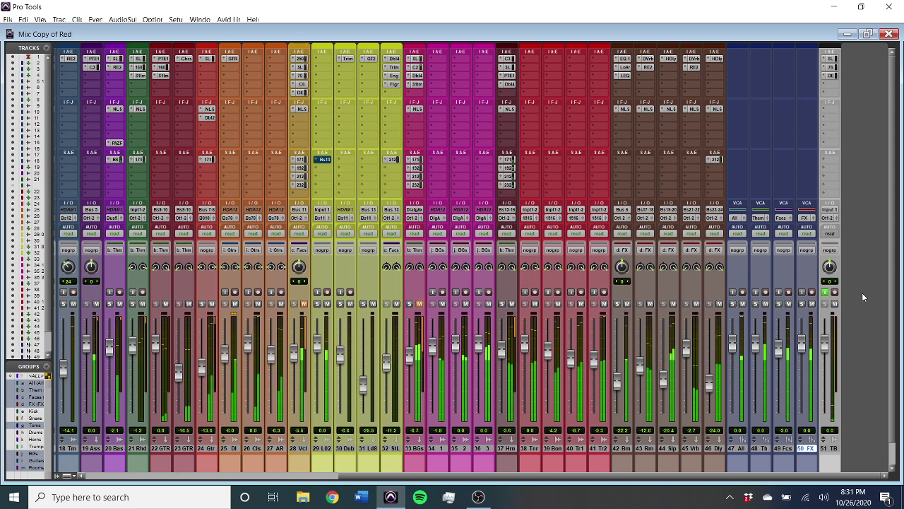
pyautogui.click(500, 303)
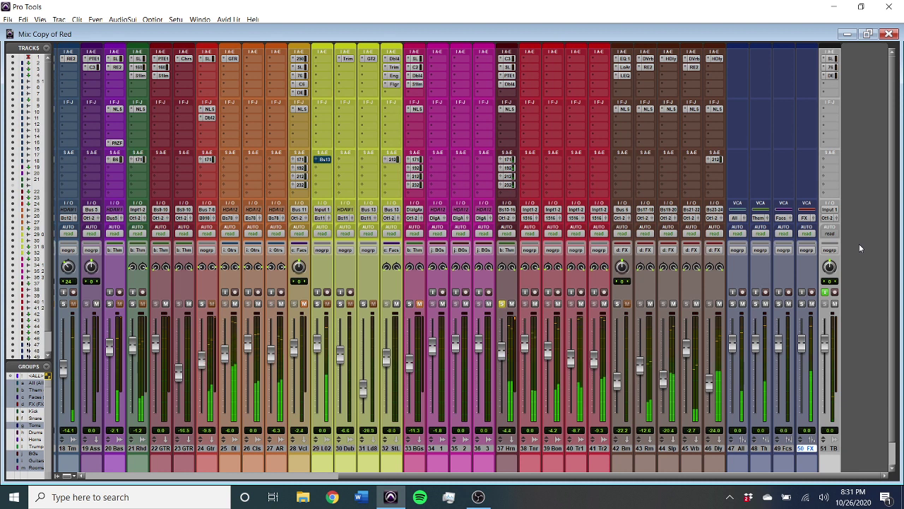
# Bypass all four plug-ins in the Horns insert chain and audition the horns by toggling their solo off and on
pyautogui.scroll(-1, 665, 194)
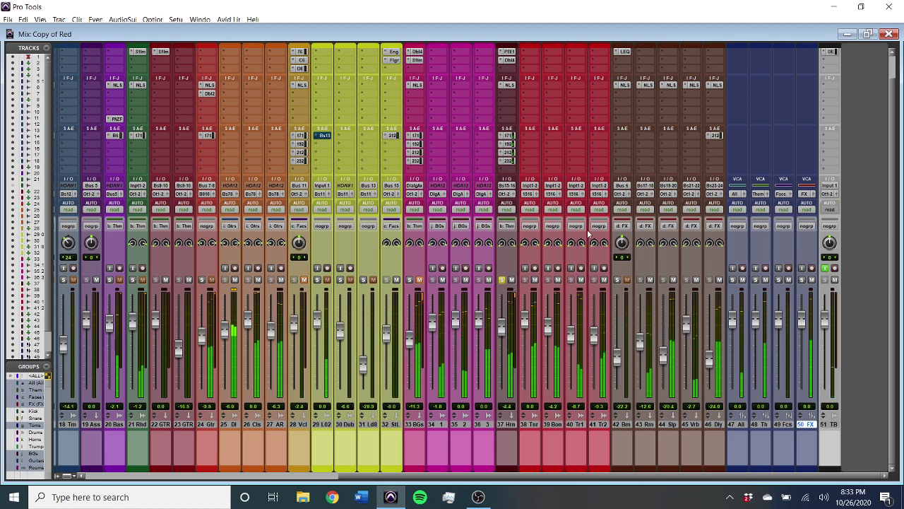
pyautogui.scroll(1, 555, 92)
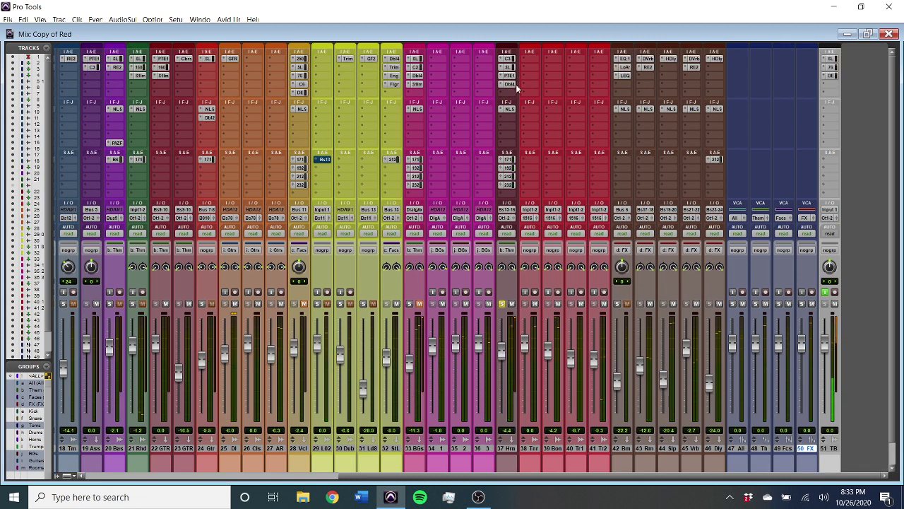
pyautogui.moveTo(513, 85); pyautogui.dragTo(515, 75)
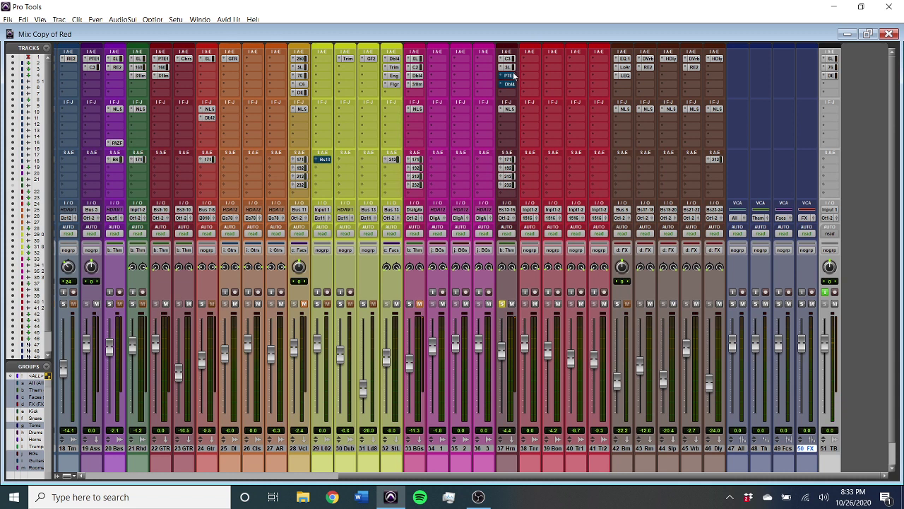
pyautogui.moveTo(515, 64); pyautogui.dragTo(511, 63)
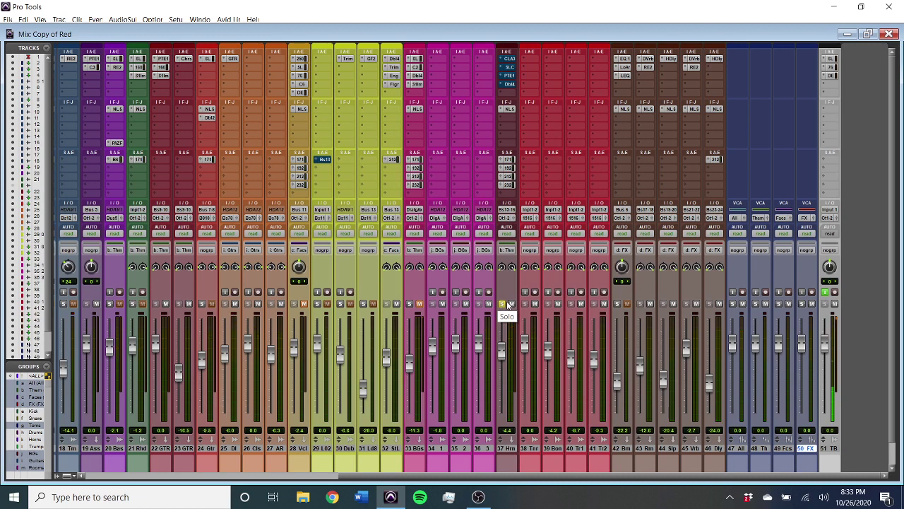
pyautogui.click(501, 303)
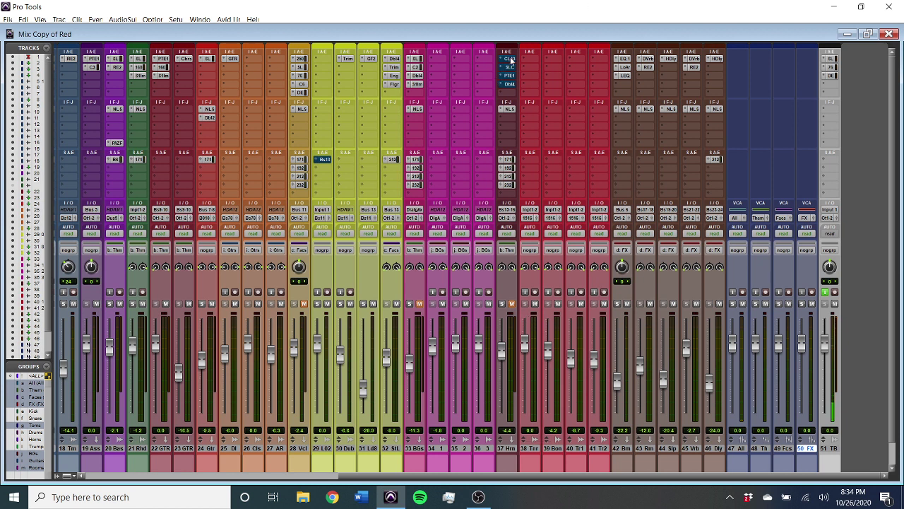
pyautogui.click(503, 305)
# Reactivate and open the Horns CLA-3A compressor, and compare it bypassed and active during playback
pyautogui.click(511, 59)
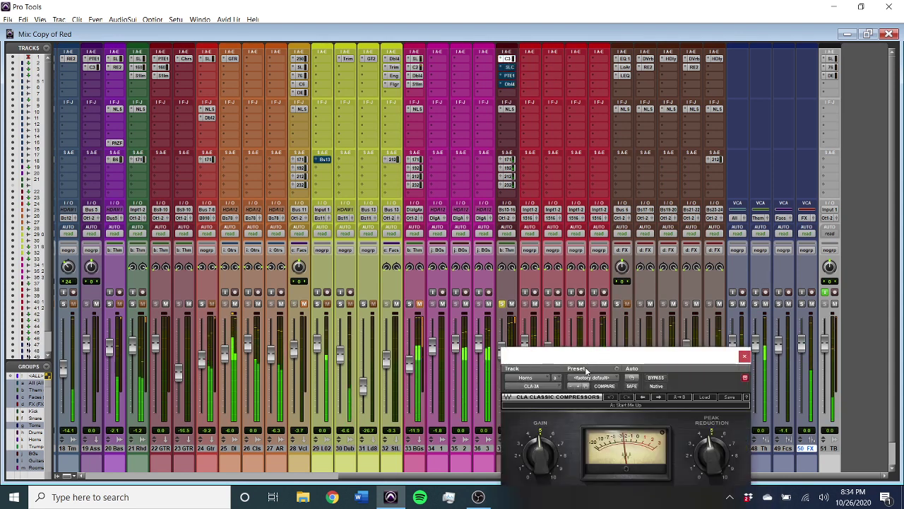
pyautogui.moveTo(585, 359); pyautogui.dragTo(266, 110)
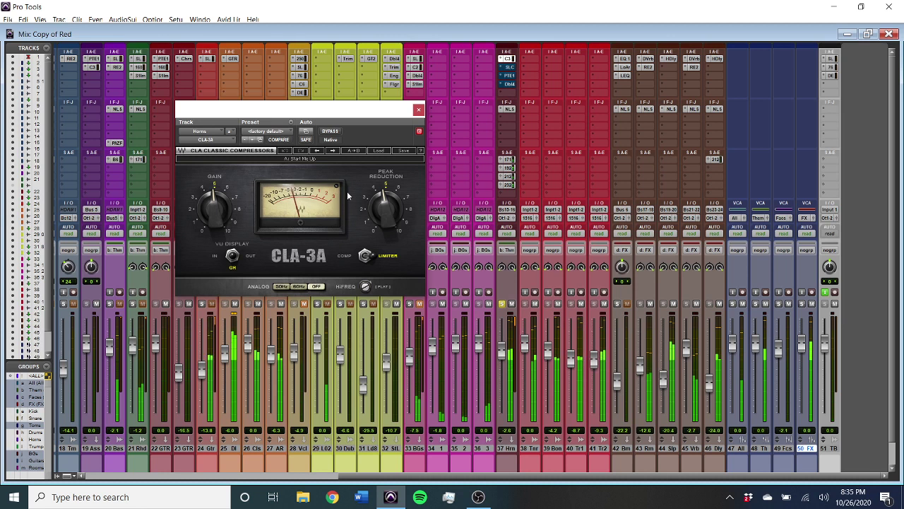
pyautogui.click(328, 132)
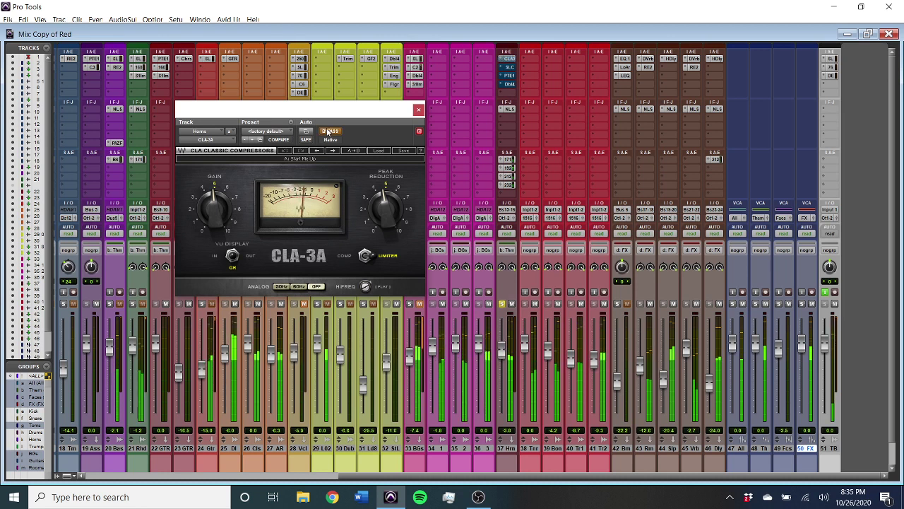
pyautogui.click(328, 132)
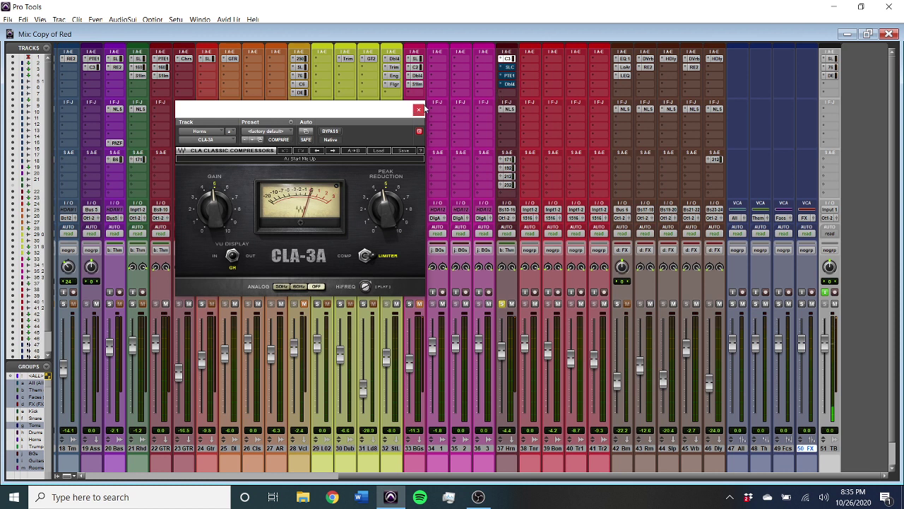
# Open the Horns SSLChannel, take it off bypass, and review its filter, compressor, LF, LMF and HMF settings
pyautogui.click(515, 69)
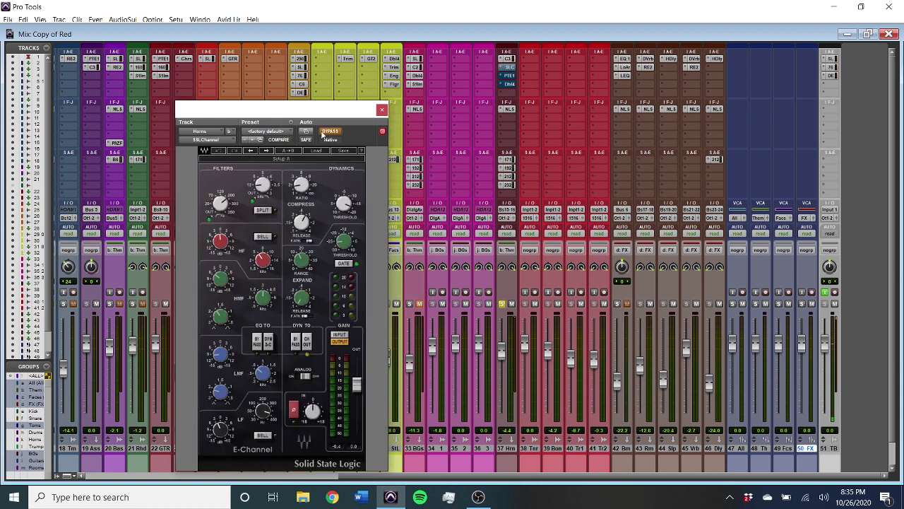
pyautogui.click(327, 132)
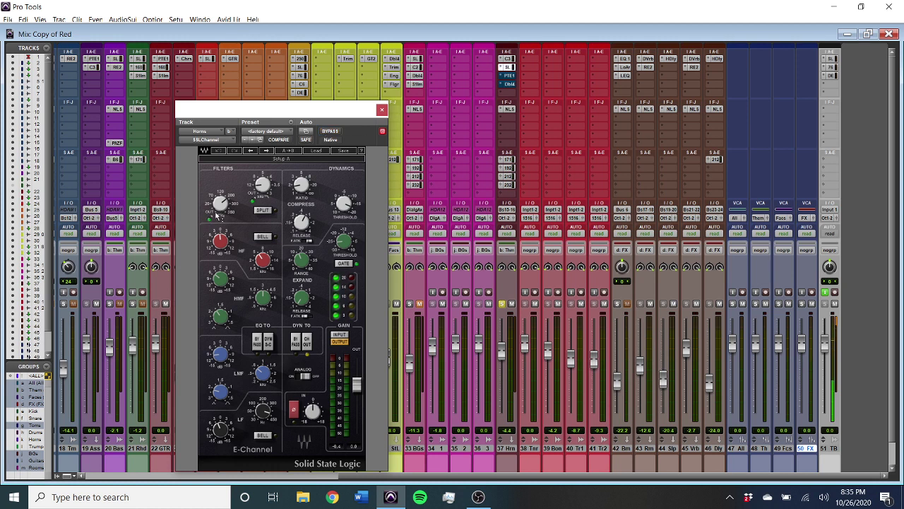
pyautogui.moveTo(259, 188)
pyautogui.moveTo(300, 195)
pyautogui.click(262, 415)
pyautogui.moveTo(260, 380)
pyautogui.moveTo(223, 356)
pyautogui.moveTo(218, 283)
# Adjust the HMF gain on the Horns SSLChannel during playback and review its HF gain and frequency
pyautogui.hotkey('alt', 'space')
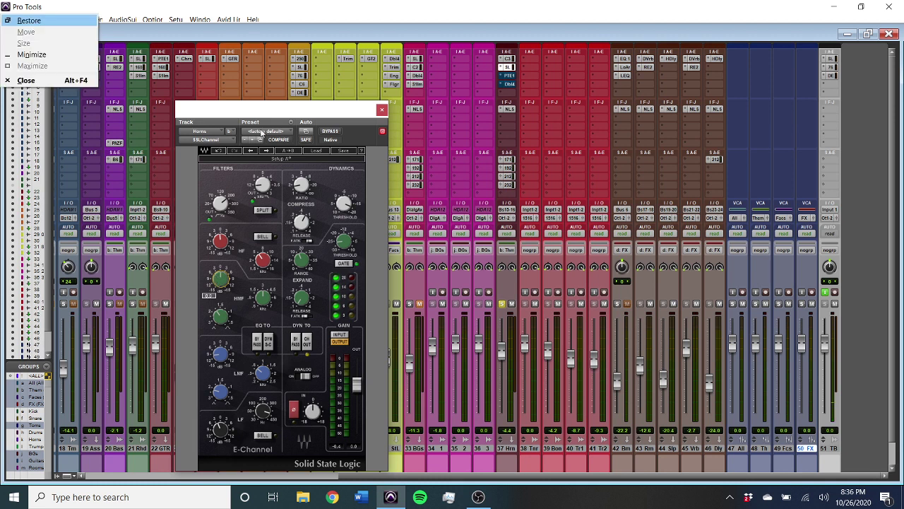
pyautogui.press('Escape')
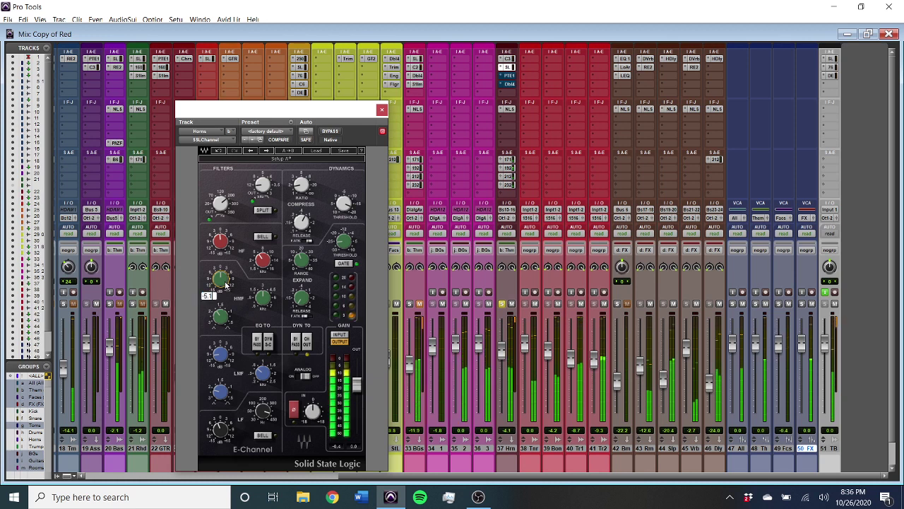
pyautogui.moveTo(225, 282); pyautogui.dragTo(226, 284)
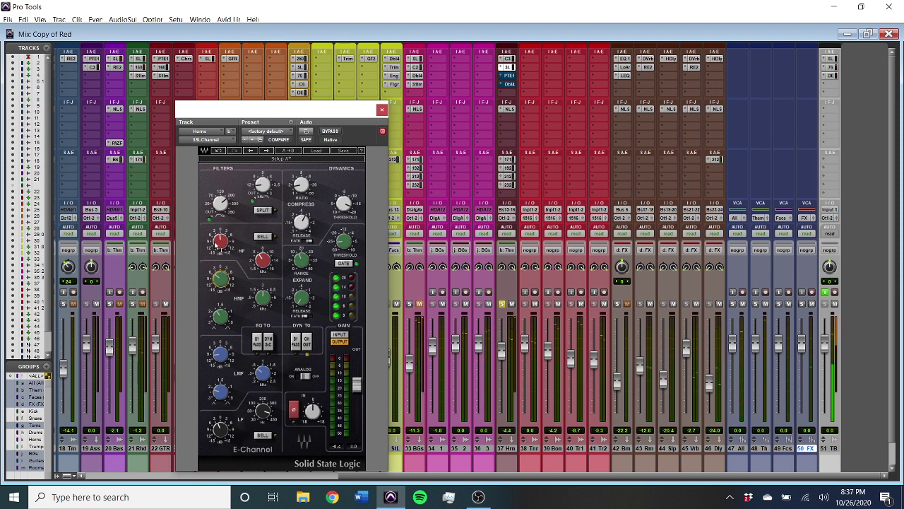
pyautogui.moveTo(220, 243)
pyautogui.moveTo(262, 267)
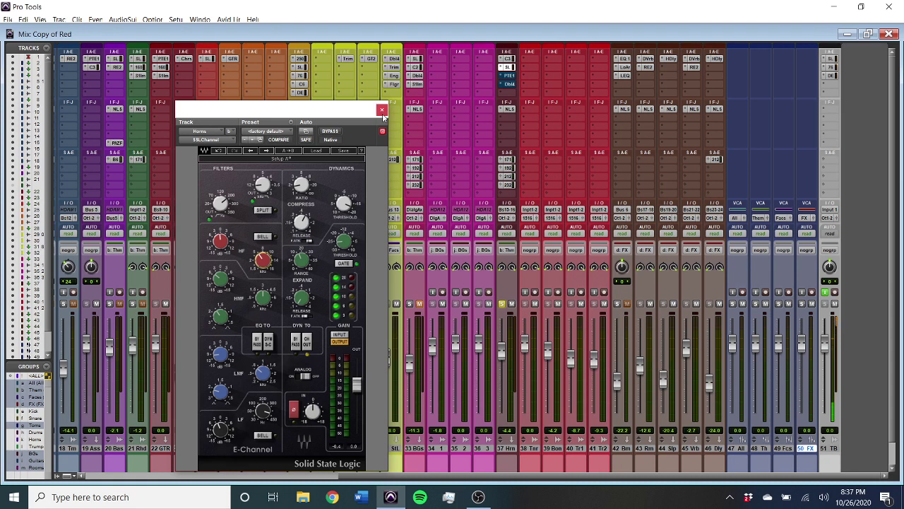
# Open the Horns PuigTec EQP1A, review its high-frequency boost and attenuation, and toggle its bypass to compare the sound during playback
pyautogui.click(510, 75)
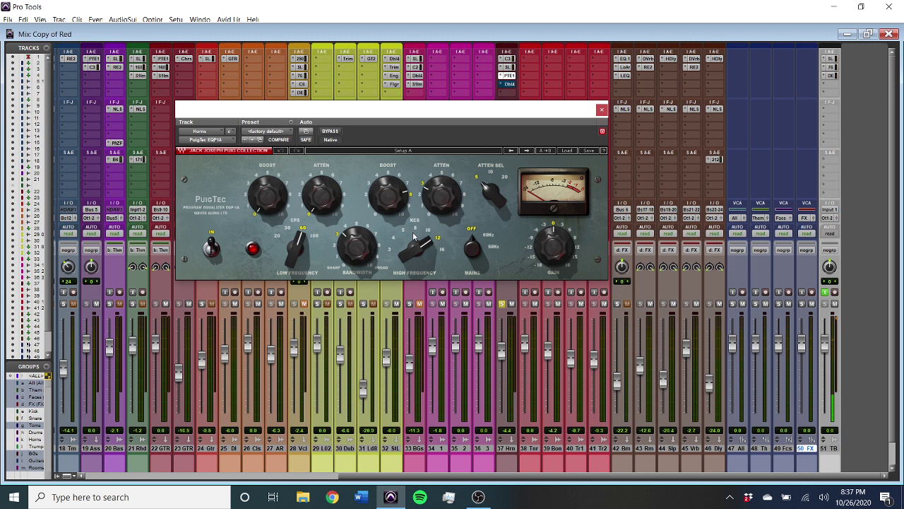
pyautogui.moveTo(414, 238); pyautogui.dragTo(427, 233)
pyautogui.moveTo(446, 201)
pyautogui.click(327, 131)
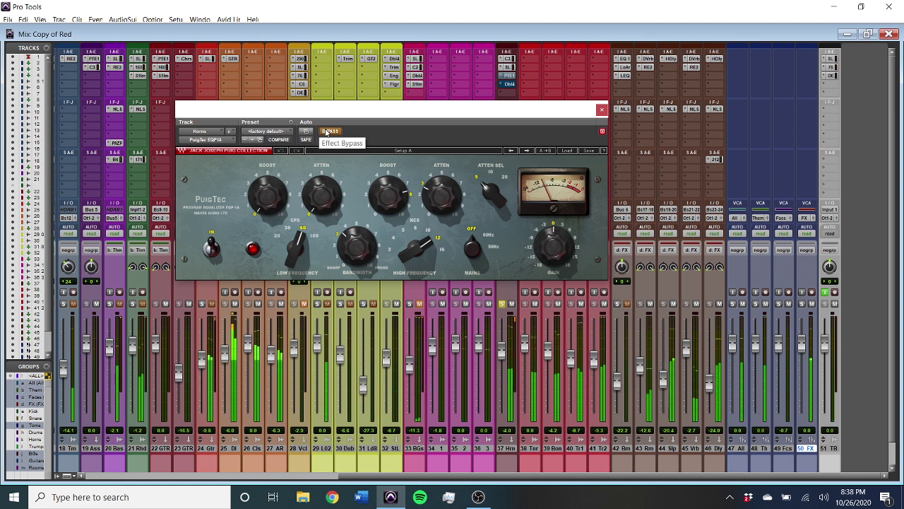
pyautogui.click(327, 132)
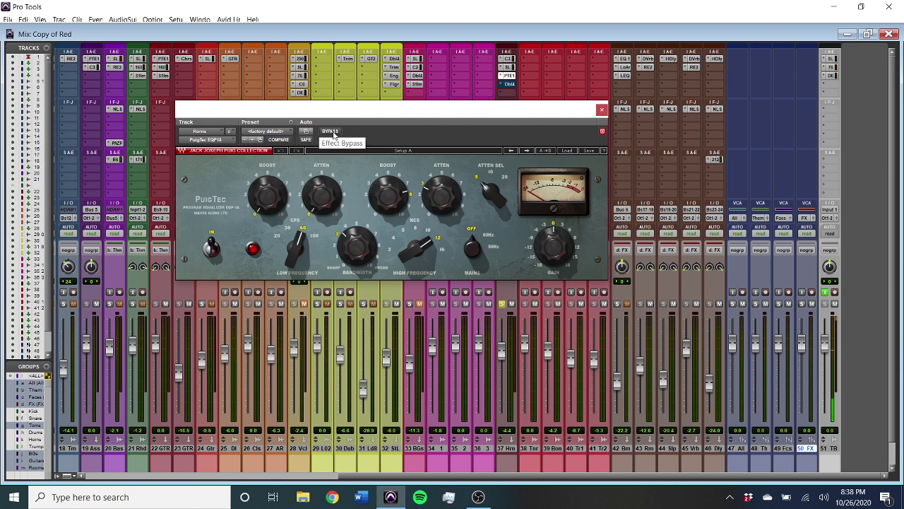
pyautogui.press('space')
pyautogui.click(330, 132)
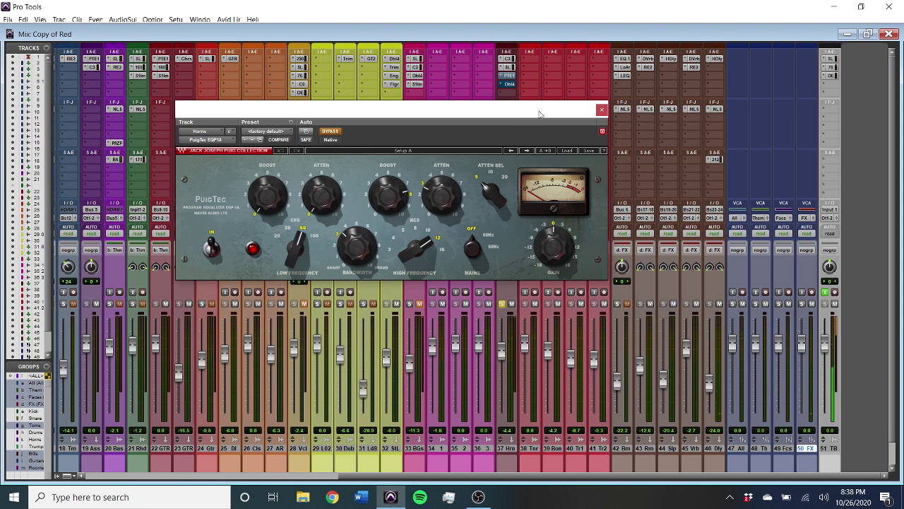
# Close the Horns PuigTec EQP1A and toggle the Horns solo to compare the horns in the full mix and alone
pyautogui.click(600, 110)
pyautogui.click(500, 304)
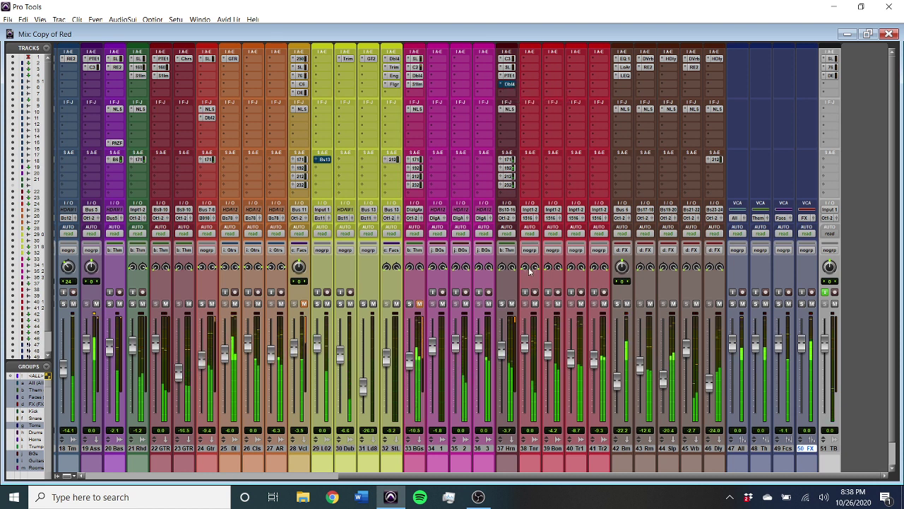
pyautogui.click(501, 303)
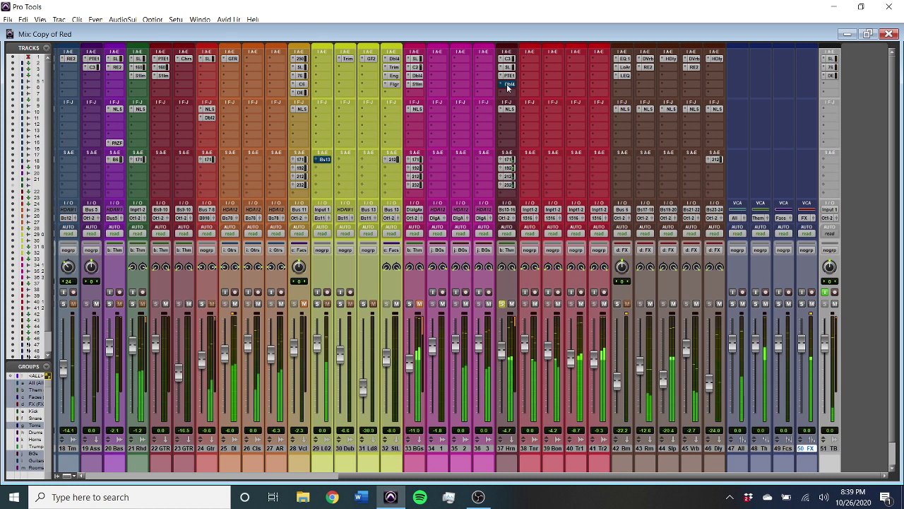
# Open the Horns Doubler4 and compare it active and bypassed during soloed playback
pyautogui.click(508, 84)
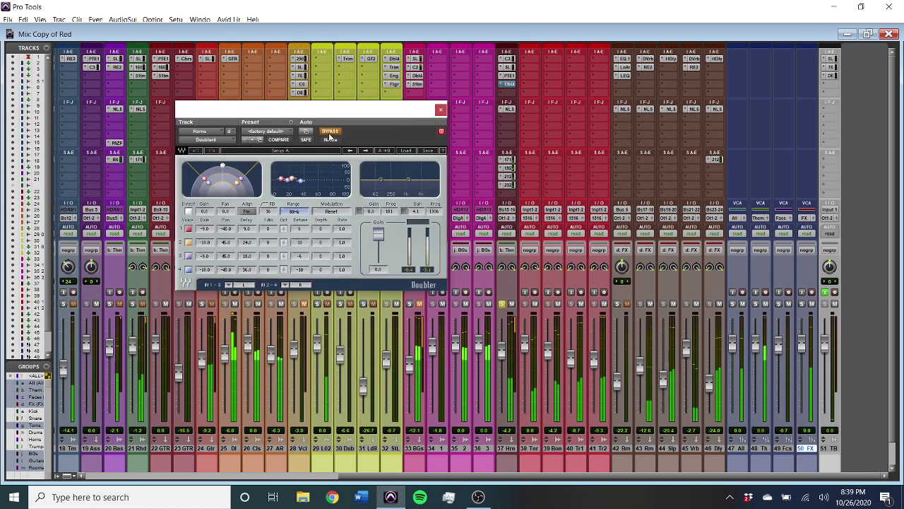
pyautogui.click(330, 133)
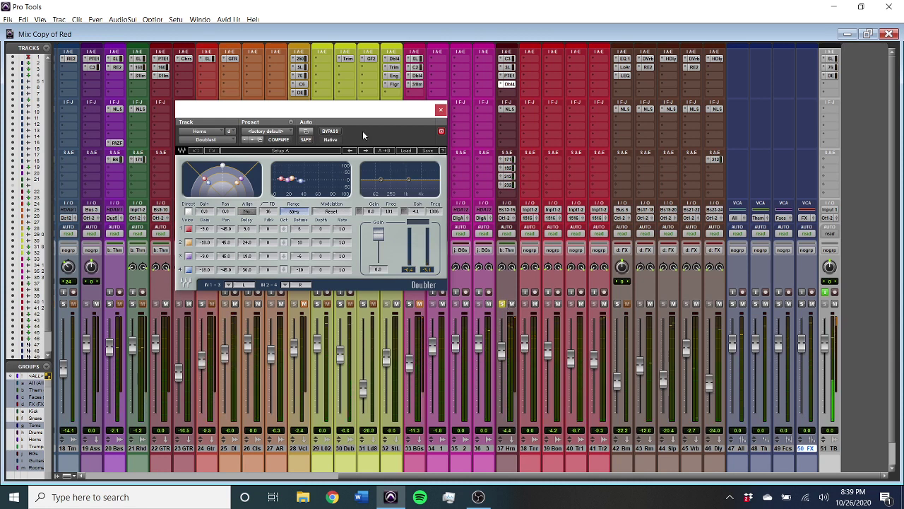
pyautogui.click(330, 131)
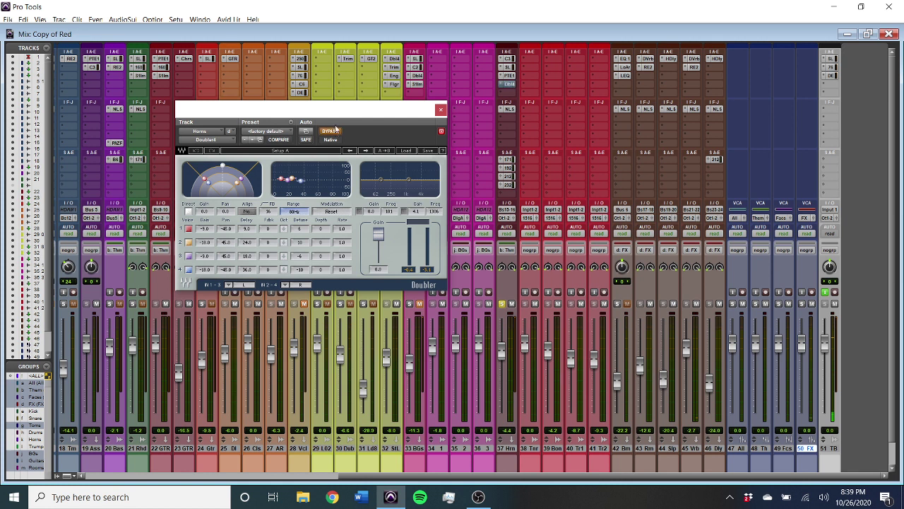
# Toggle the bypass of the Horns PuigTec EQP1A to compare its effect with the horns soloed and in the full mix
pyautogui.keyDown('ctrl'); pyautogui.click(510, 76); pyautogui.keyUp('ctrl')
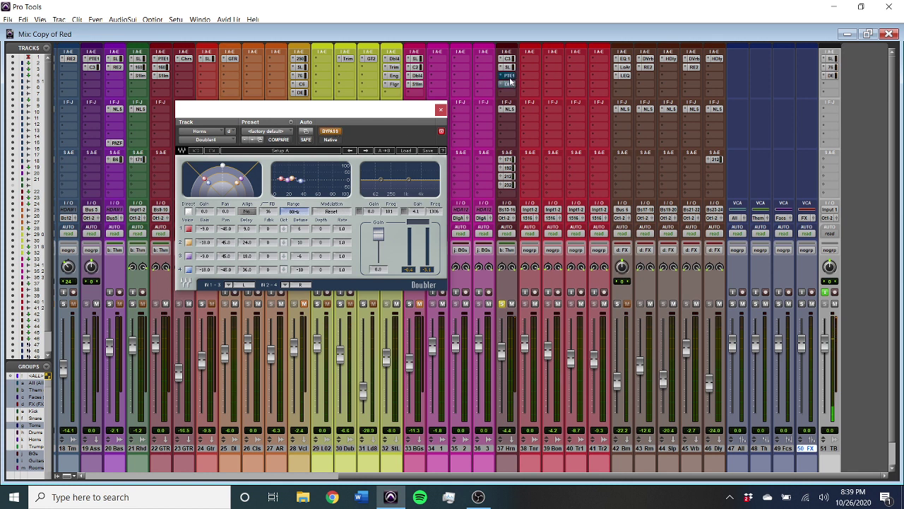
pyautogui.keyDown('ctrl'); pyautogui.click(512, 79); pyautogui.keyUp('ctrl')
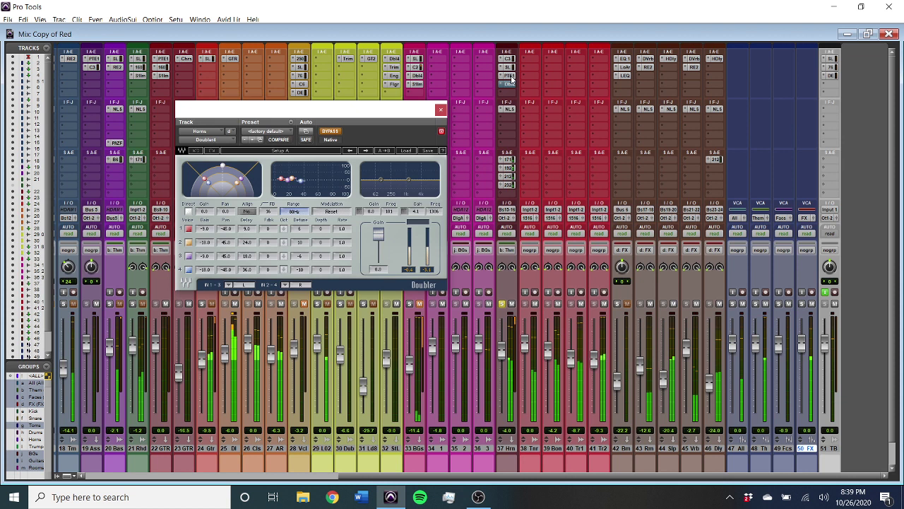
pyautogui.click(502, 303)
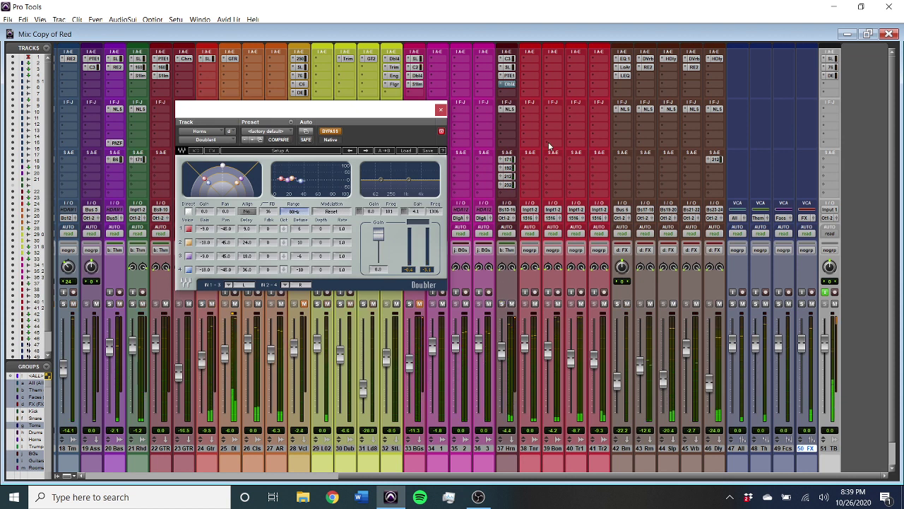
pyautogui.keyDown('ctrl'); pyautogui.click(510, 75); pyautogui.keyUp('ctrl')
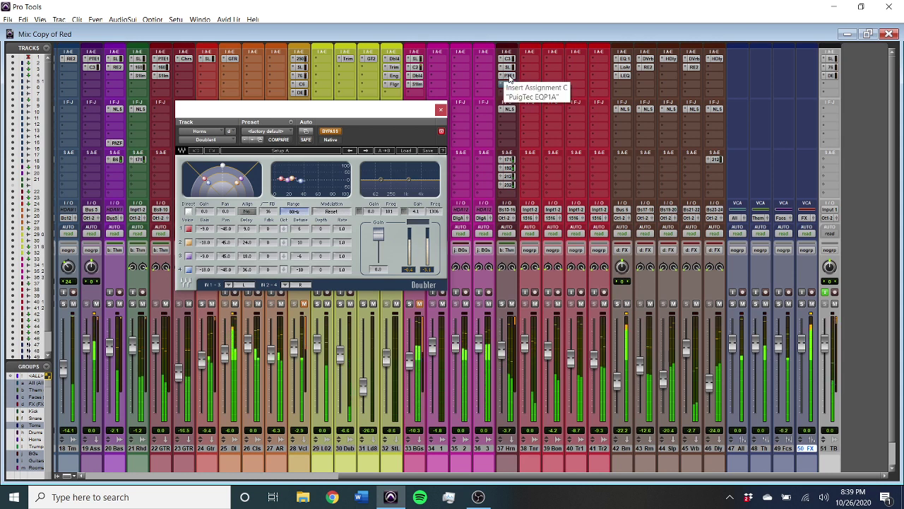
# Take the Horns Doubler4 off bypass, close it, and compare the processed horns soloed and in the full mix
pyautogui.click(331, 132)
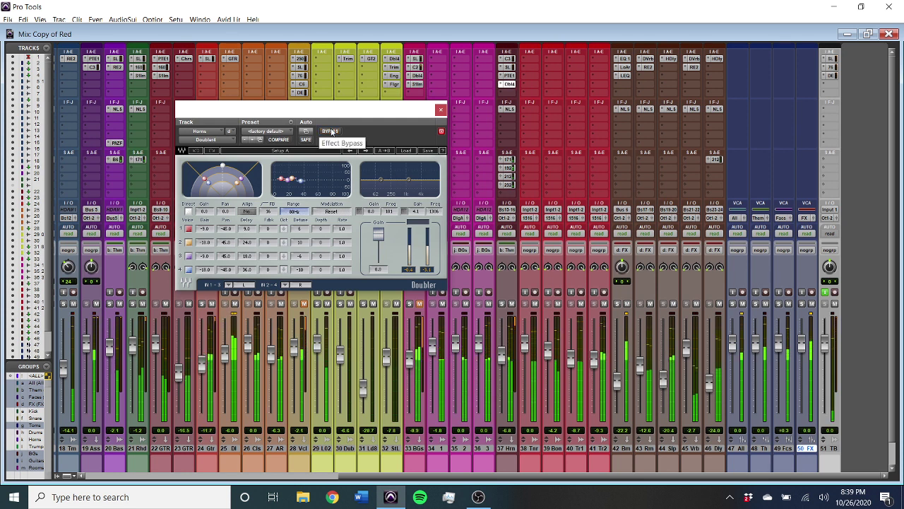
pyautogui.click(441, 111)
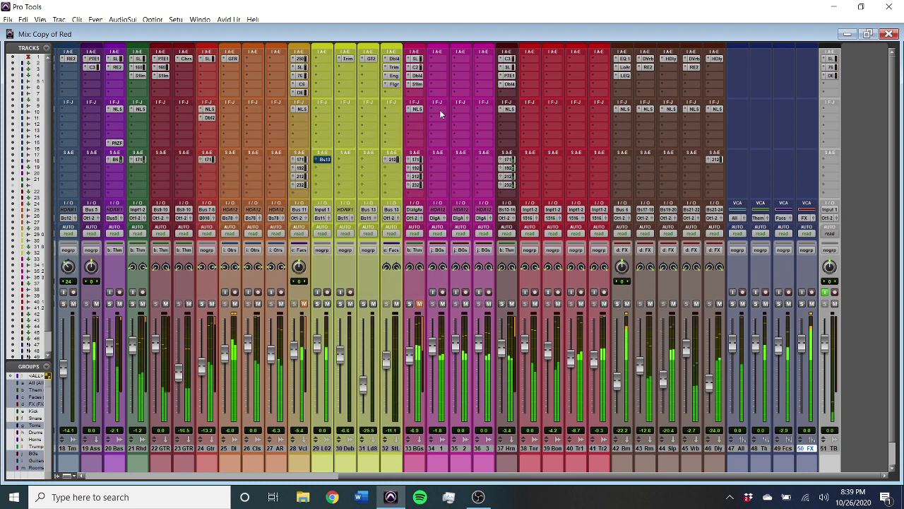
pyautogui.click(502, 303)
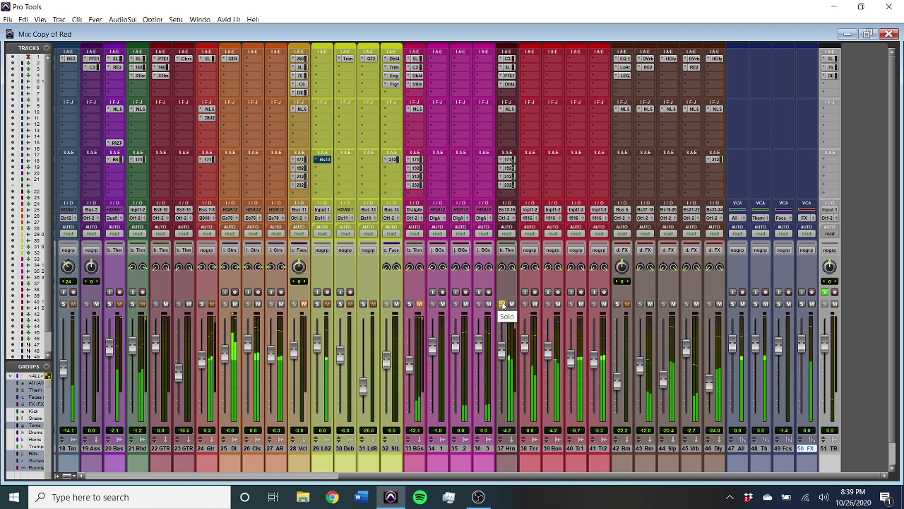
pyautogui.click(502, 304)
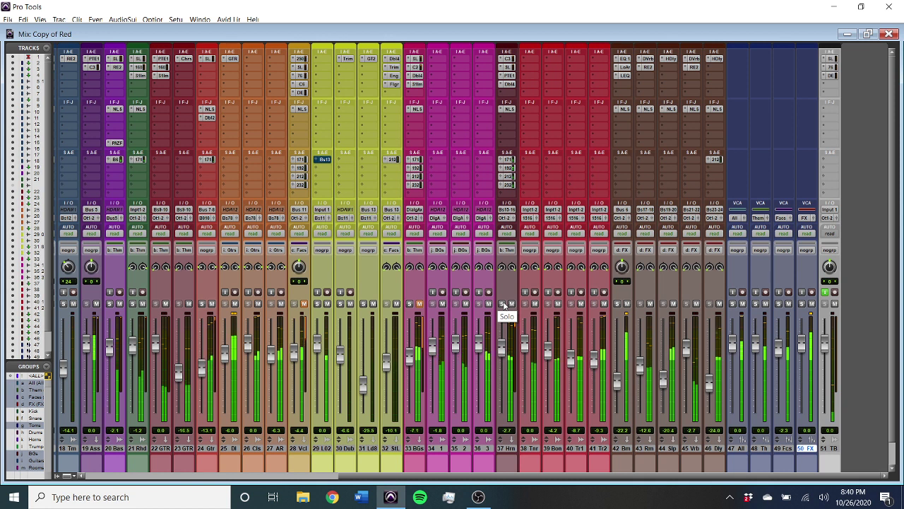
# Mute the four effects sends on the Horns track, and restore them to compare the sound with and without effects
pyautogui.click(509, 159)
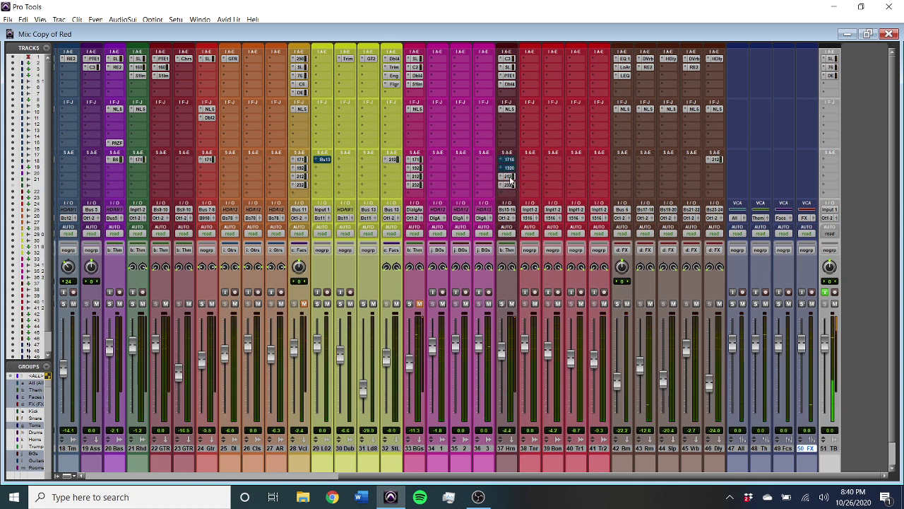
pyautogui.moveTo(509, 182); pyautogui.dragTo(510, 185)
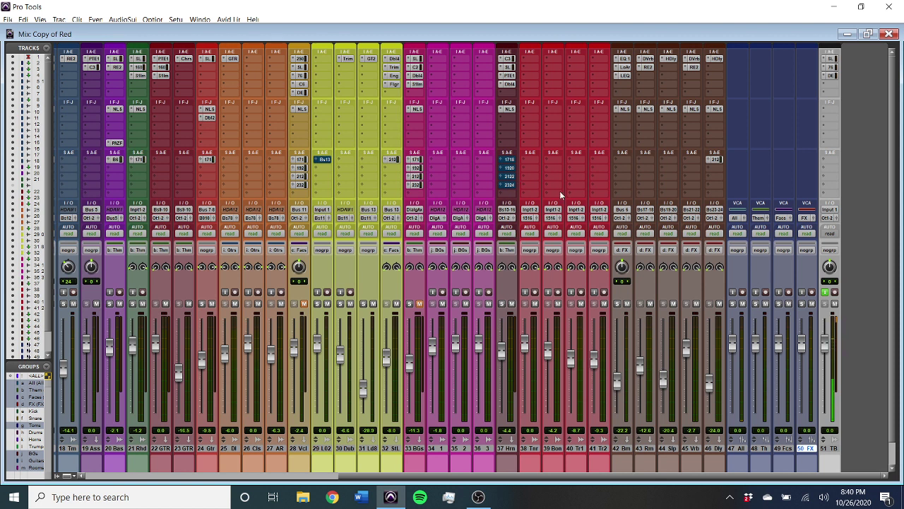
pyautogui.click(509, 160)
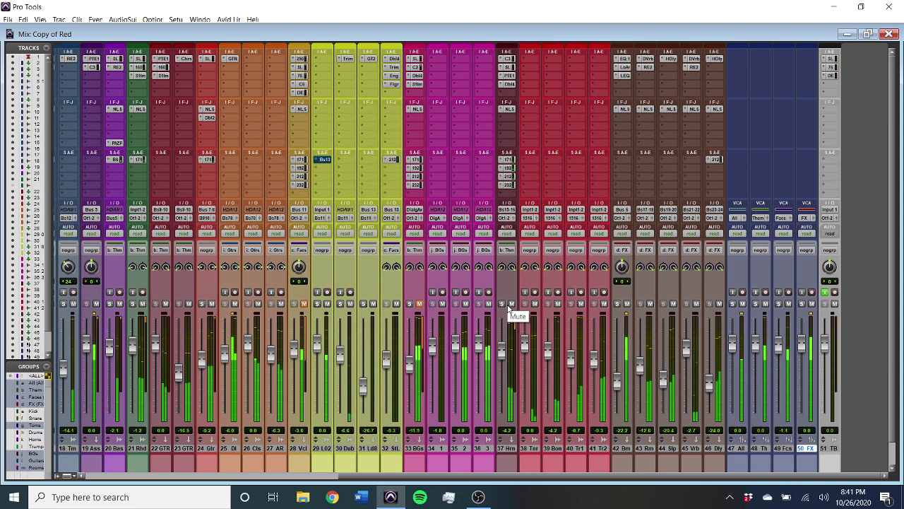
# Show the full song timeline in the Edit window, review the Horns volume automation and horn clips, and stop playback
pyautogui.hotkey('ctrl', '=')
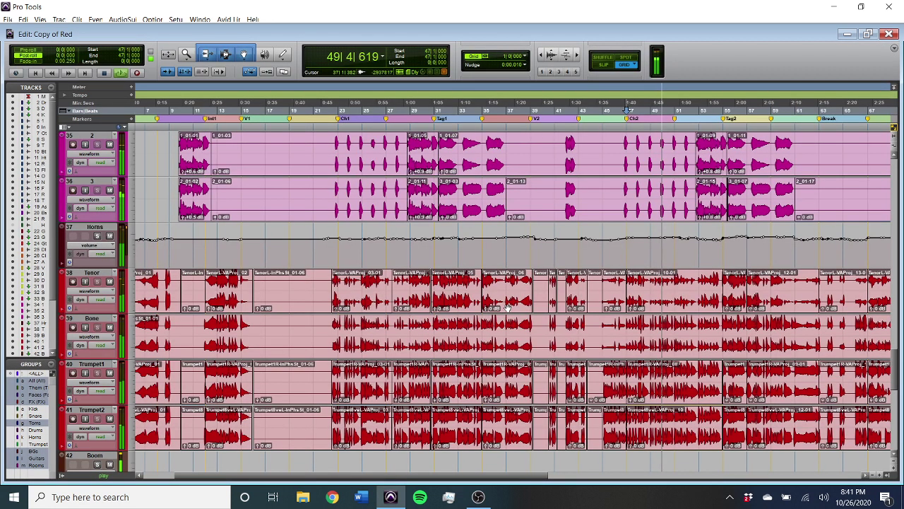
pyautogui.hotkey('ctrl', '[')
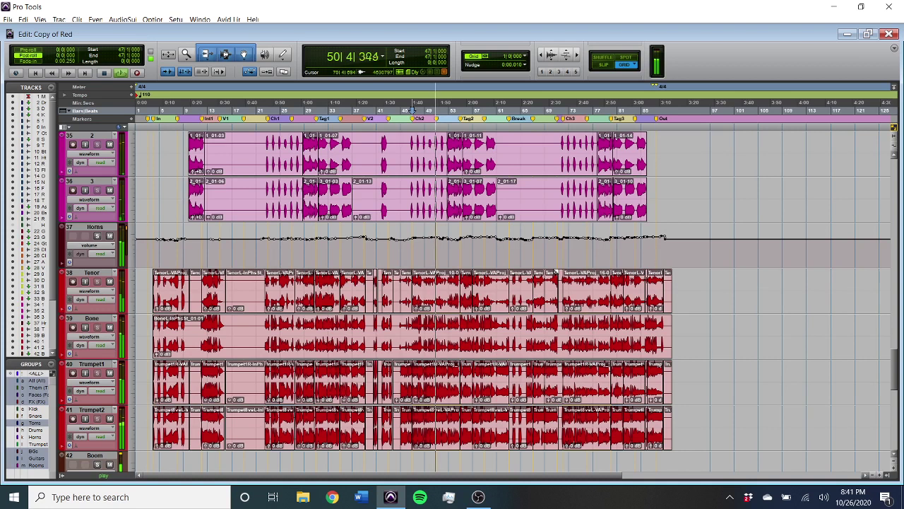
pyautogui.scroll(-1, 556, 272)
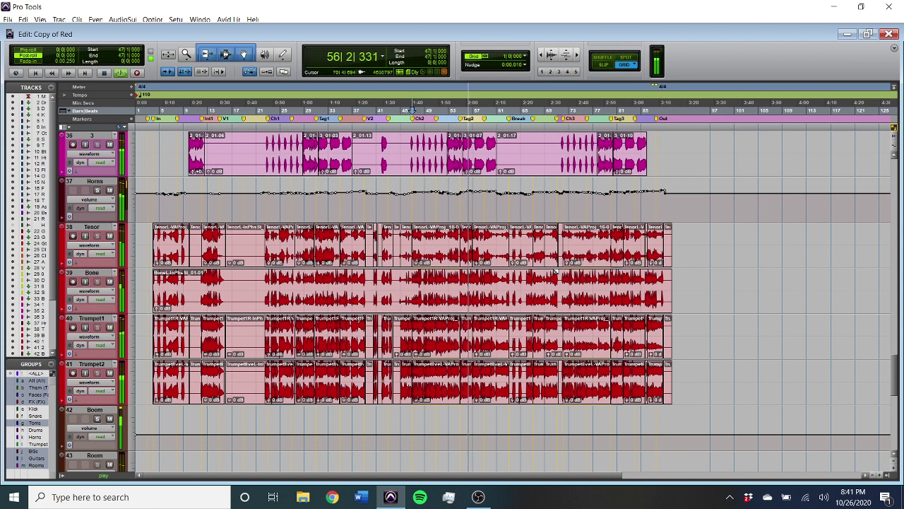
pyautogui.press('space')
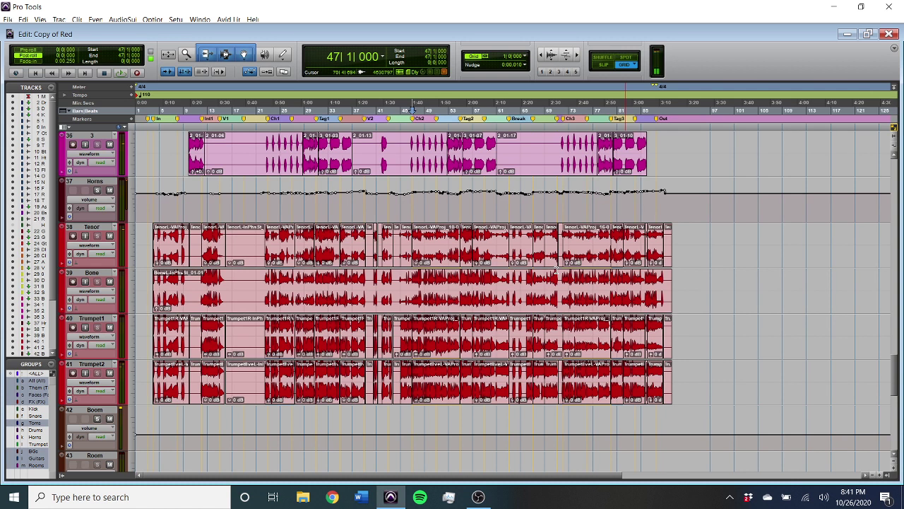
# Open the session Copy of Mountain Mama.recovered from its folder in Week10
pyautogui.hotkey('ctrl', 'o')
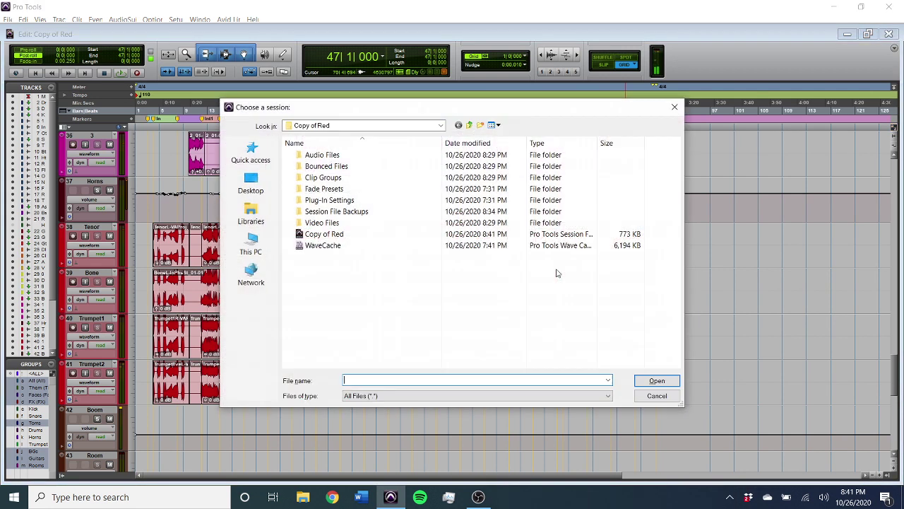
pyautogui.click(468, 125)
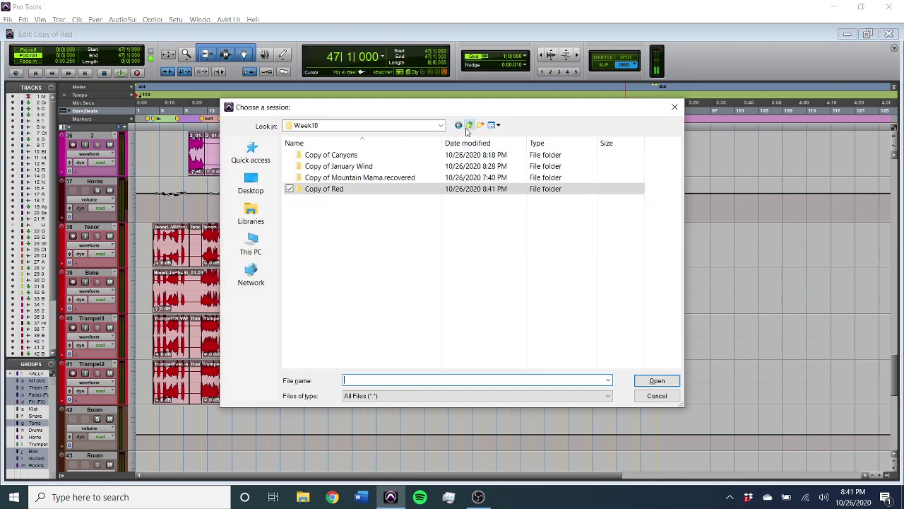
pyautogui.doubleClick(391, 178)
pyautogui.click(391, 189)
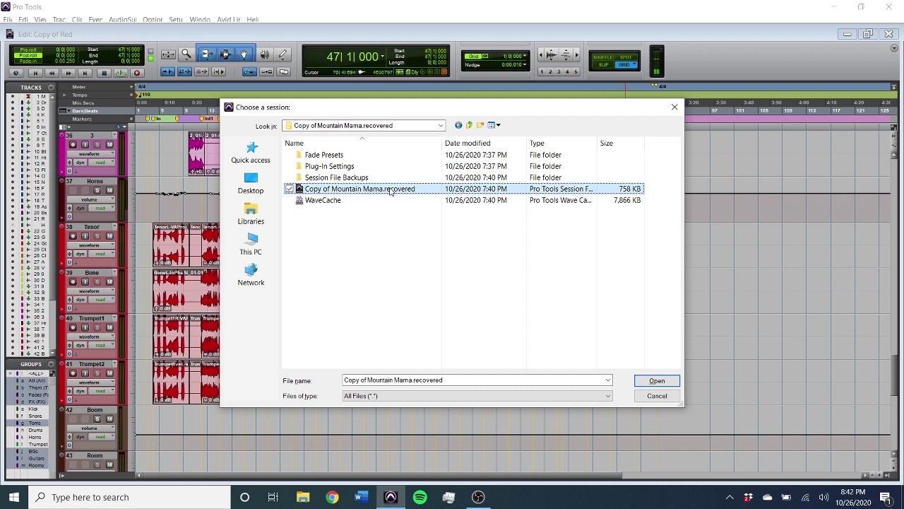
pyautogui.doubleClick(390, 189)
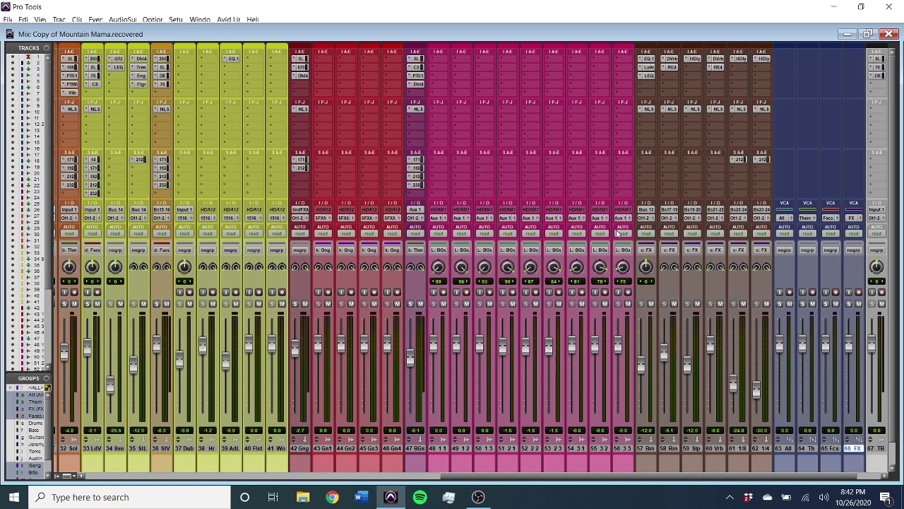
# Look through the Mountain Mama mixer from the drum tracks to the effects and VCA tracks, examining the gang and background vocals
pyautogui.hscroll(2, 617, 233)
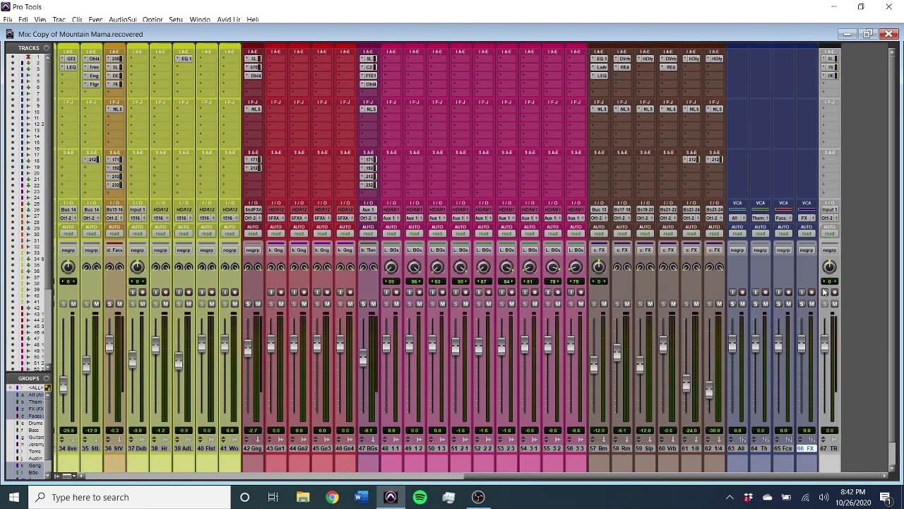
pyautogui.hscroll(-4, 671, 250)
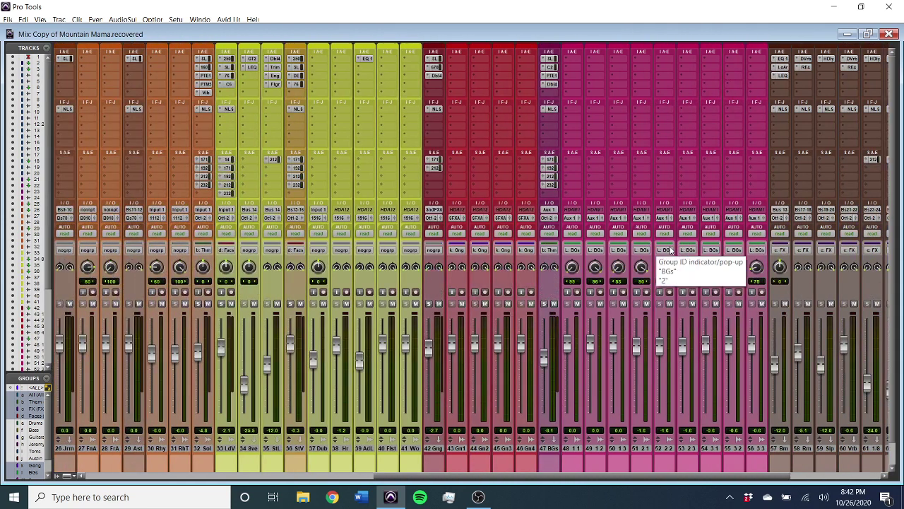
pyautogui.hscroll(-12, 671, 251)
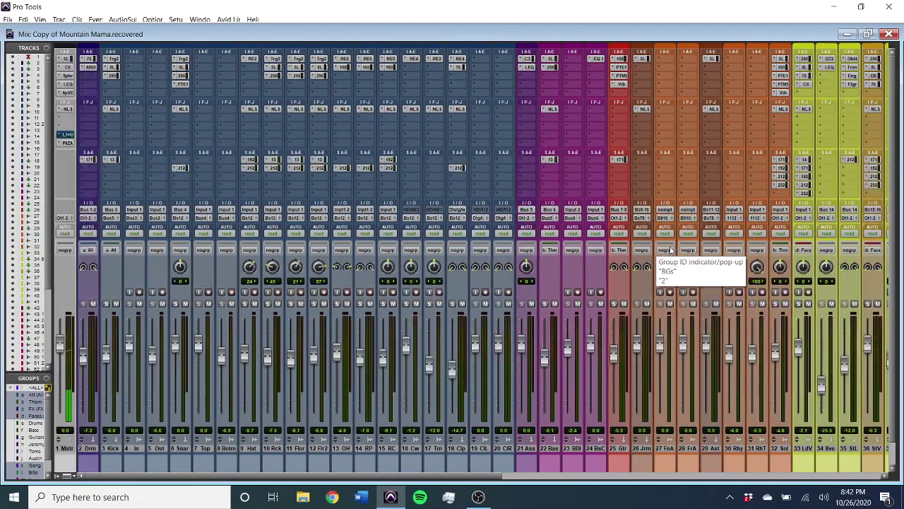
pyautogui.hscroll(6, 671, 251)
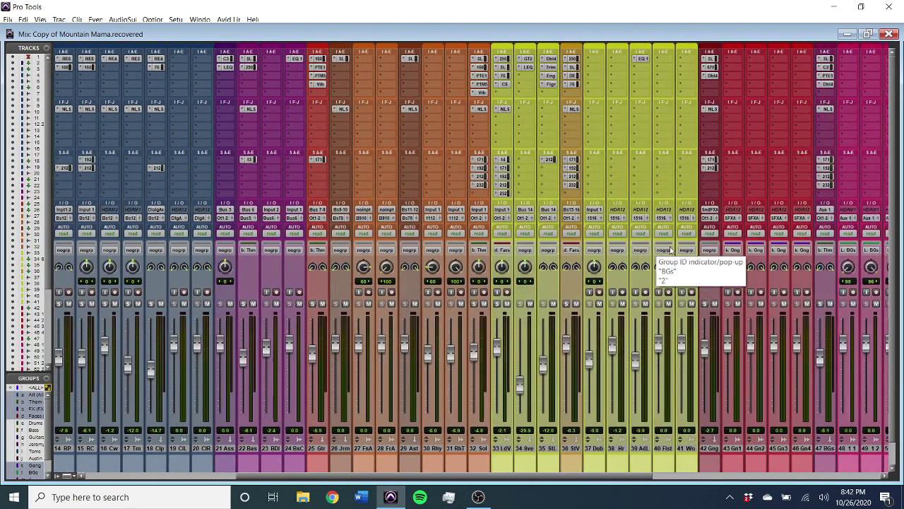
pyautogui.hscroll(2, 671, 251)
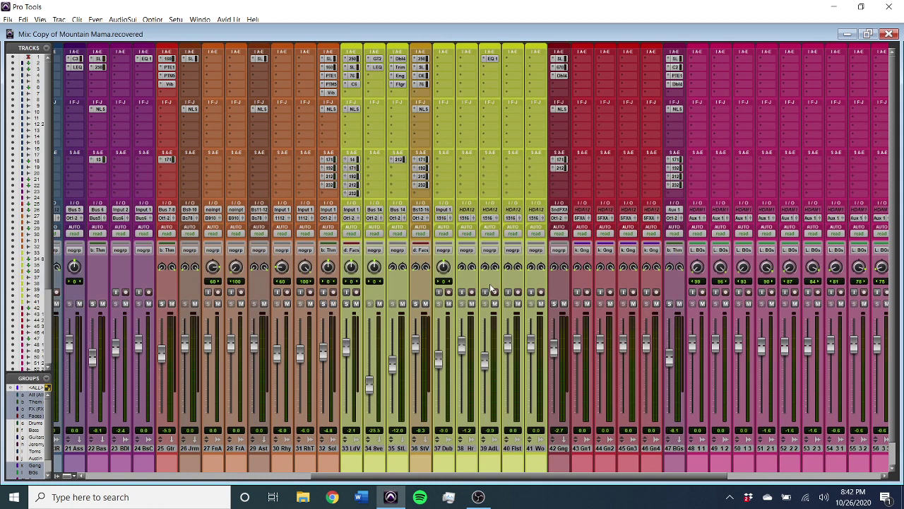
pyautogui.hscroll(4, 491, 283)
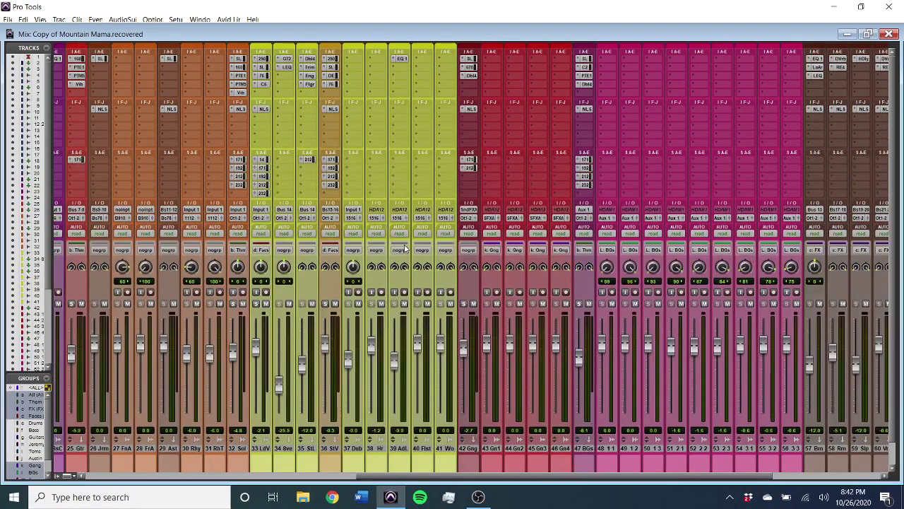
pyautogui.hscroll(4, 381, 288)
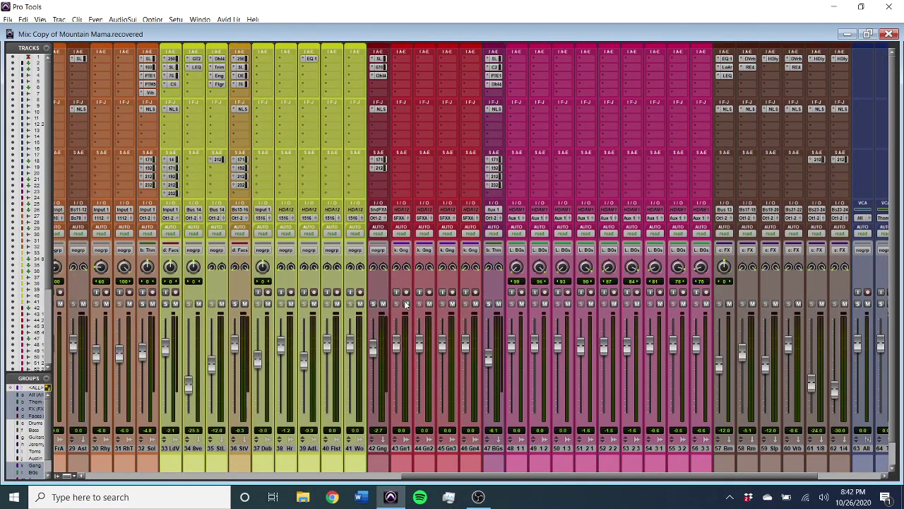
pyautogui.hscroll(4, 407, 304)
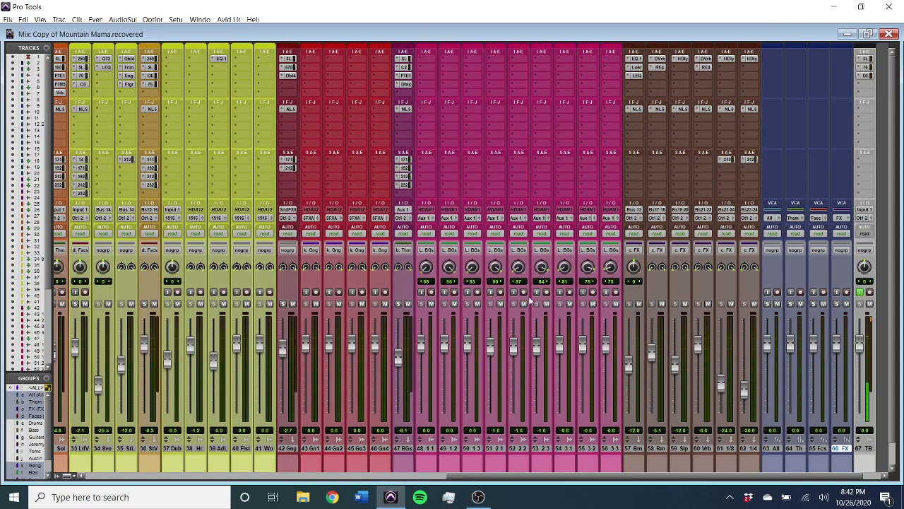
pyautogui.hscroll(1, 528, 296)
pyautogui.hscroll(-4, 531, 301)
pyautogui.hscroll(-16, 531, 302)
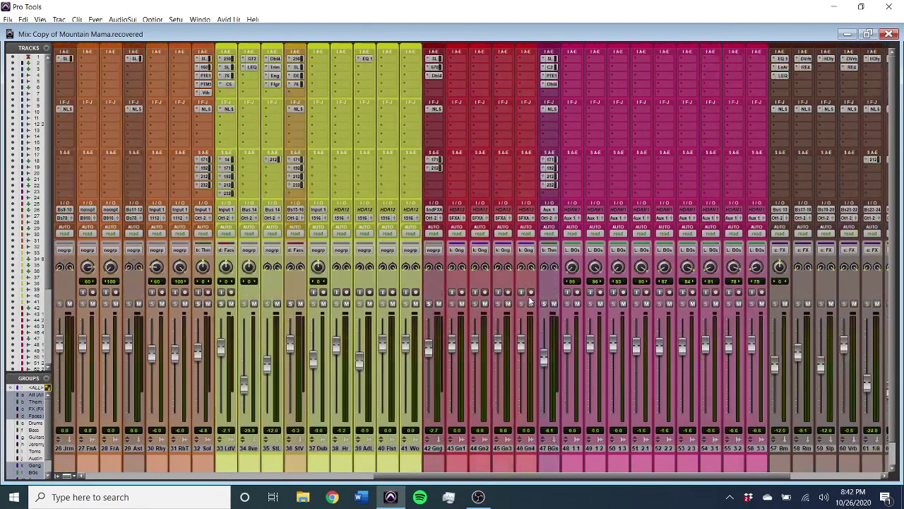
pyautogui.hscroll(-4, 528, 300)
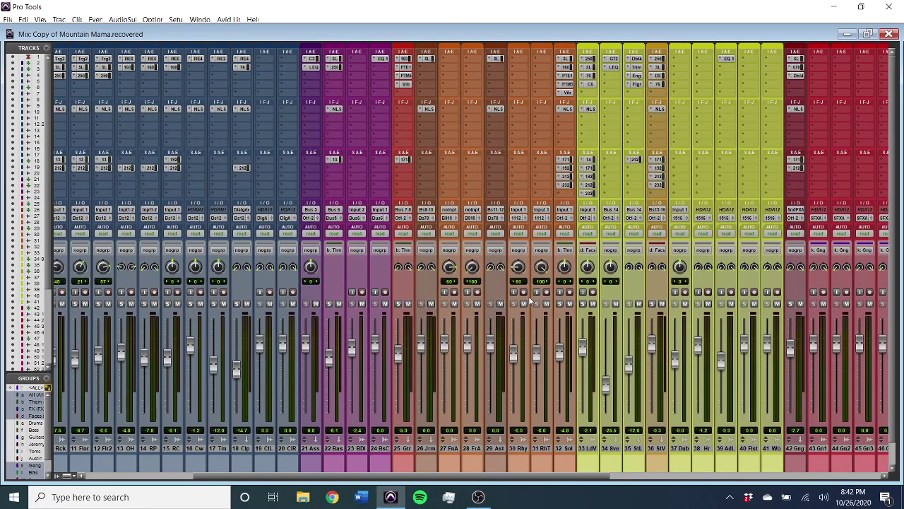
pyautogui.hscroll(7, 529, 296)
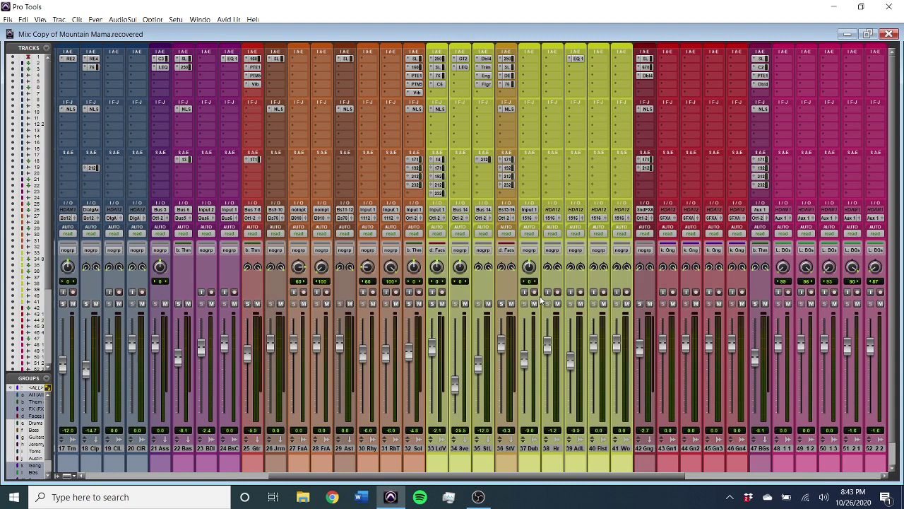
# Look through the vocal tracks in the Edit window, from the lead vocal, dub and harmony clips to the ad-lib, falsetto and woo clips
pyautogui.hotkey('ctrl', '=')
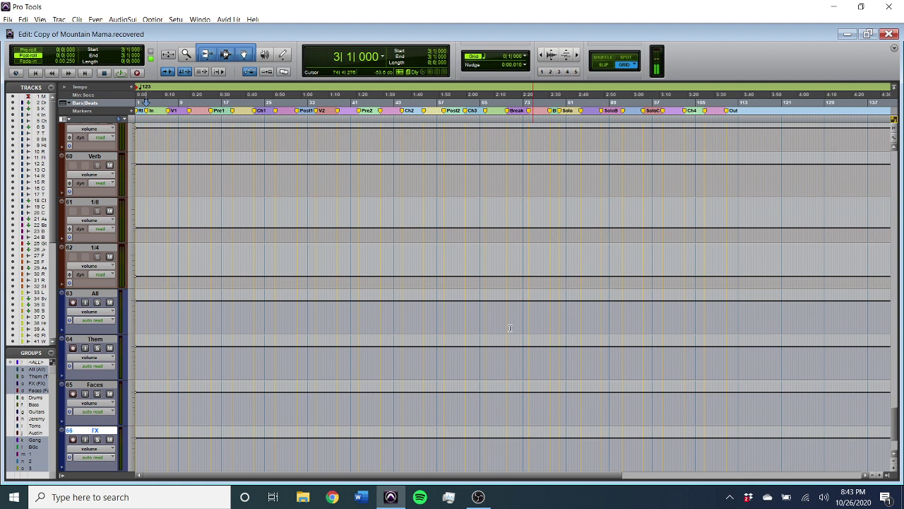
pyautogui.scroll(20, 407, 231)
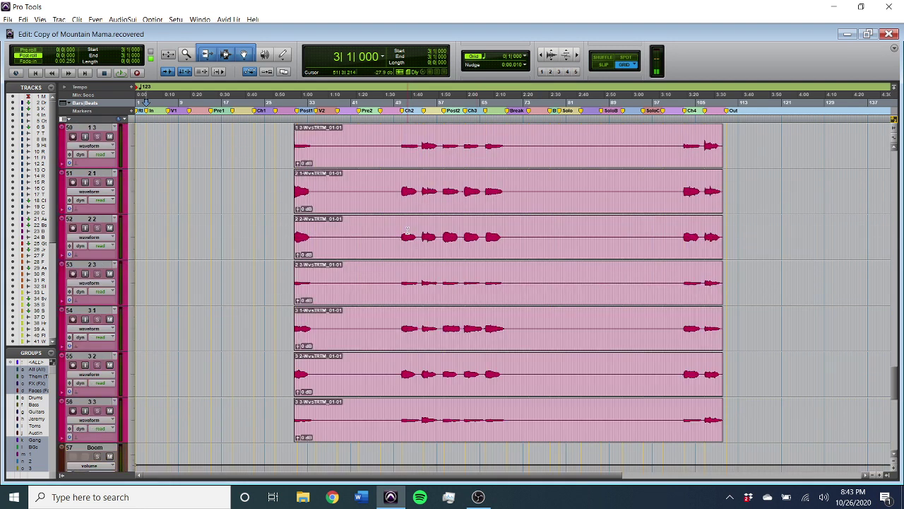
pyautogui.scroll(3, 407, 231)
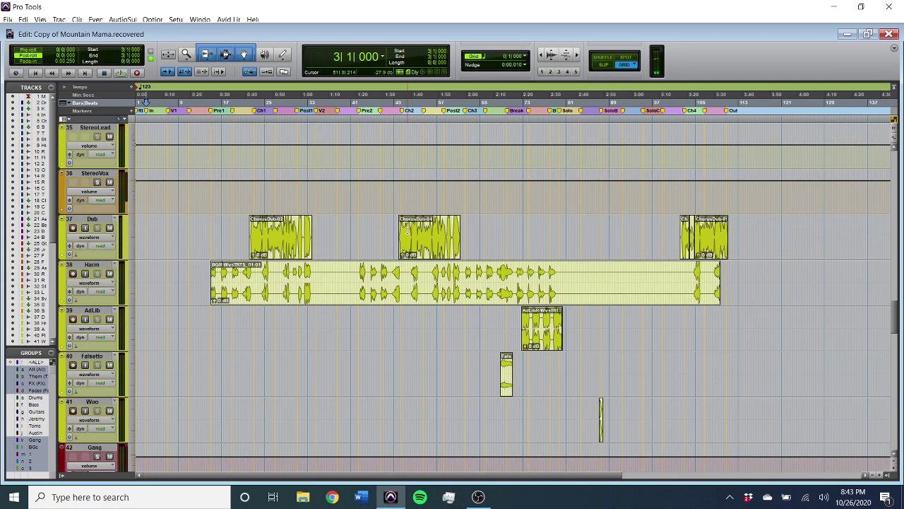
pyautogui.scroll(-2, 407, 230)
pyautogui.scroll(3, 407, 230)
pyautogui.scroll(3, 407, 230)
pyautogui.scroll(-2, 407, 230)
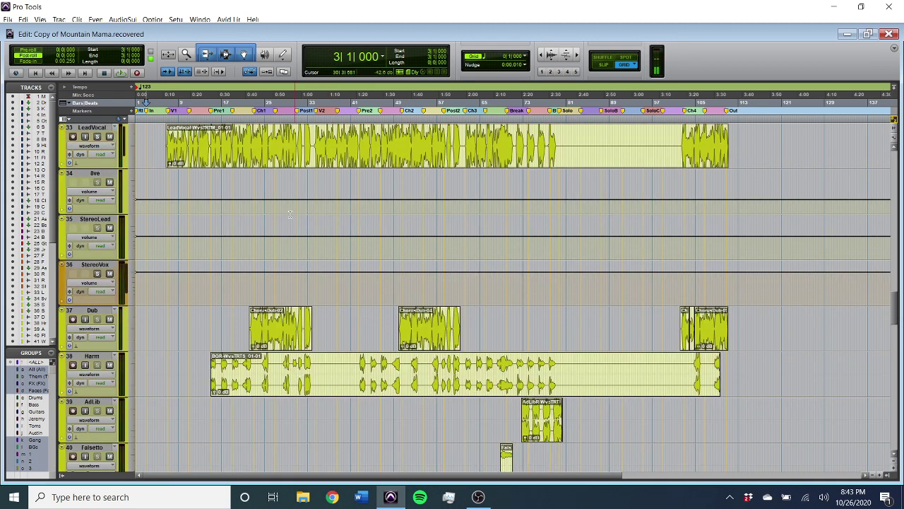
# Select the first chorus dub clip on the Dub track, and play the song with the Mix window in view
pyautogui.click(265, 345)
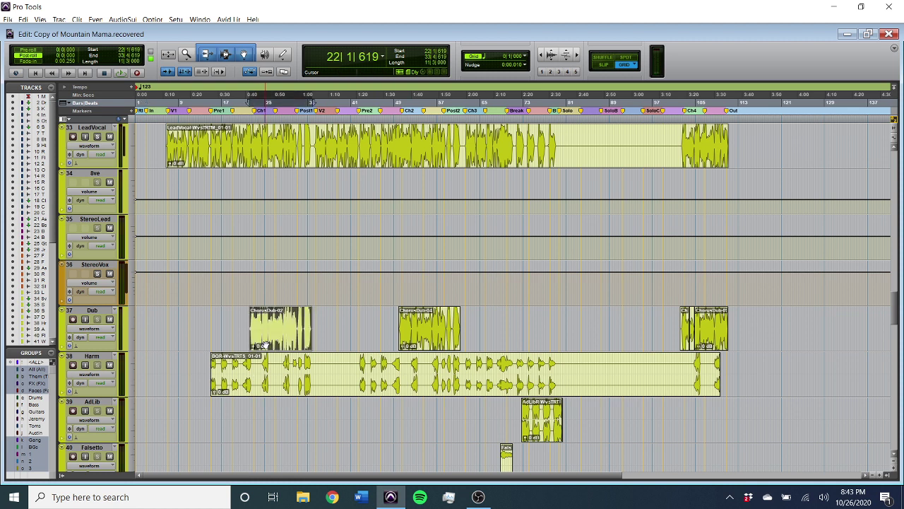
pyautogui.scroll(-1, 273, 391)
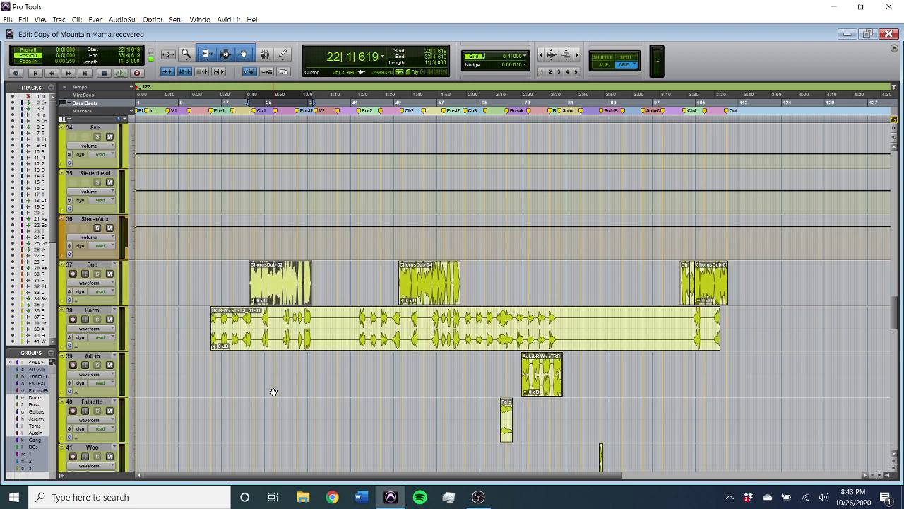
pyautogui.click(282, 344)
pyautogui.hotkey('ctrl', '=')
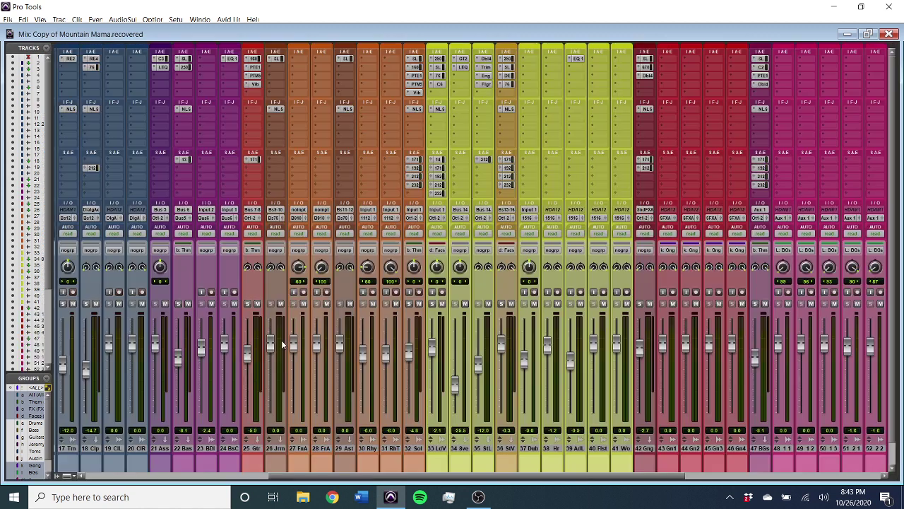
pyautogui.press('space')
# Review the API-2500 compressor settings on the StereoVox track, and close the plug-in
pyautogui.click(506, 58)
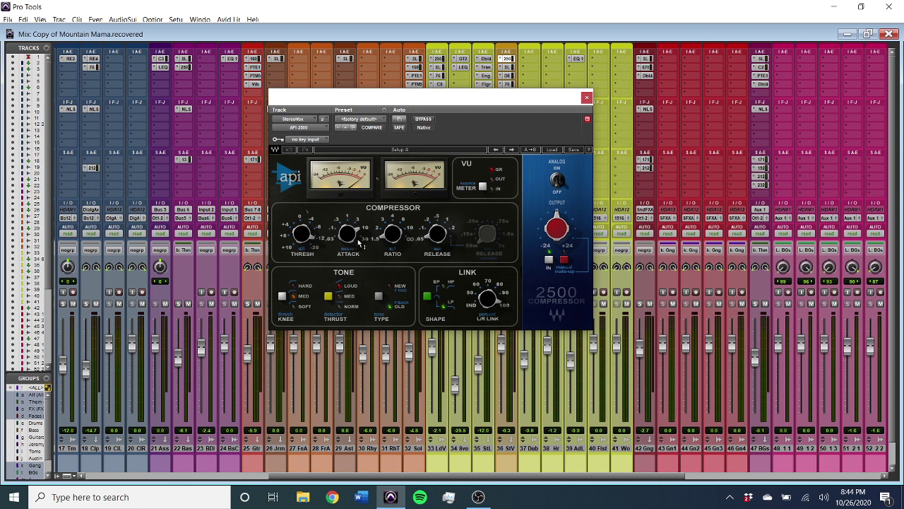
pyautogui.moveTo(360, 243)
pyautogui.click(586, 97)
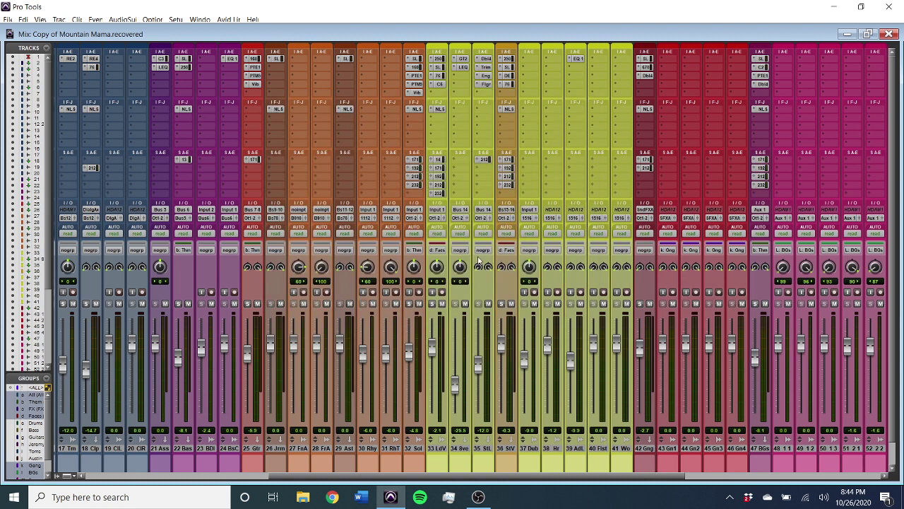
# Solo StereoVox and compare the vocals with its API-2500 compressor bypassed and active, leaving the other compressor, channel strip and de-esser inserts bypassed
pyautogui.click(502, 303)
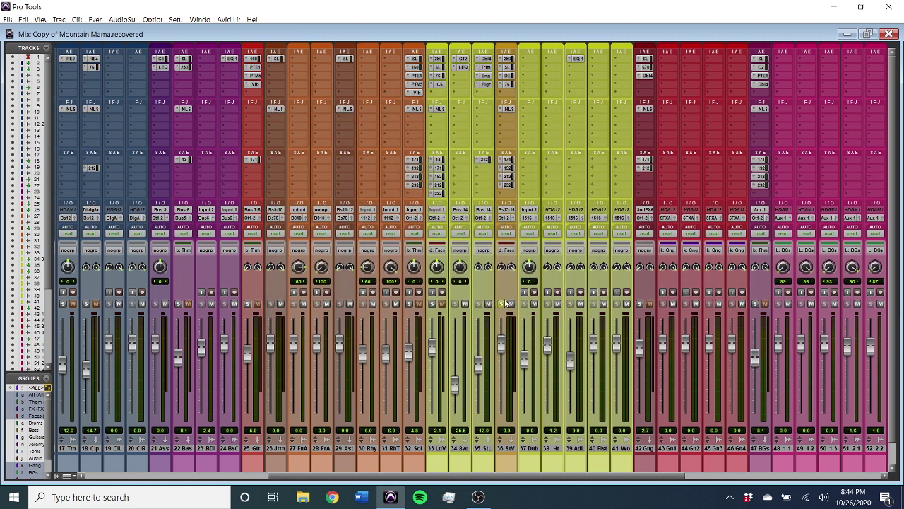
pyautogui.click(506, 61)
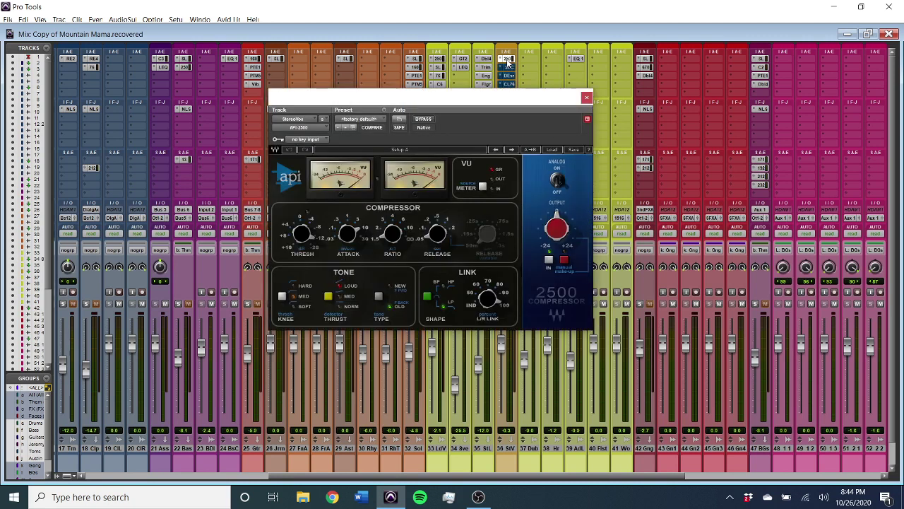
pyautogui.click(427, 119)
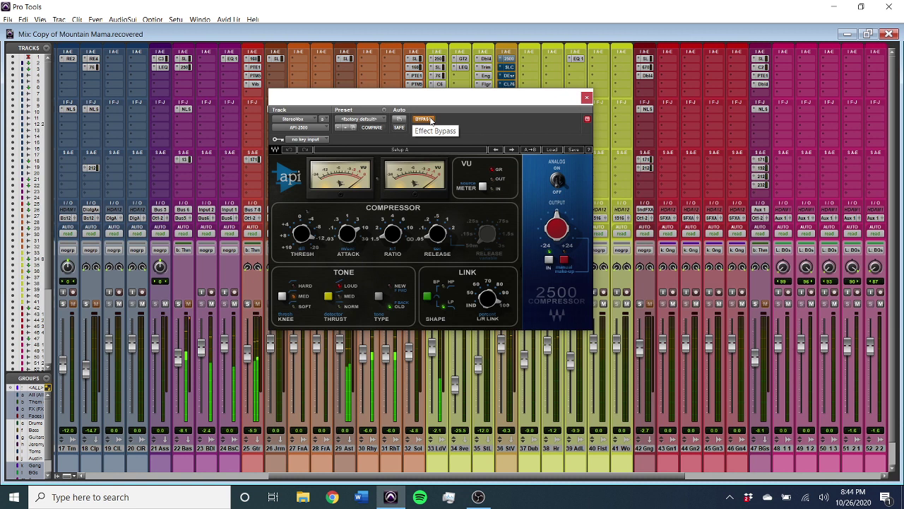
pyautogui.click(428, 120)
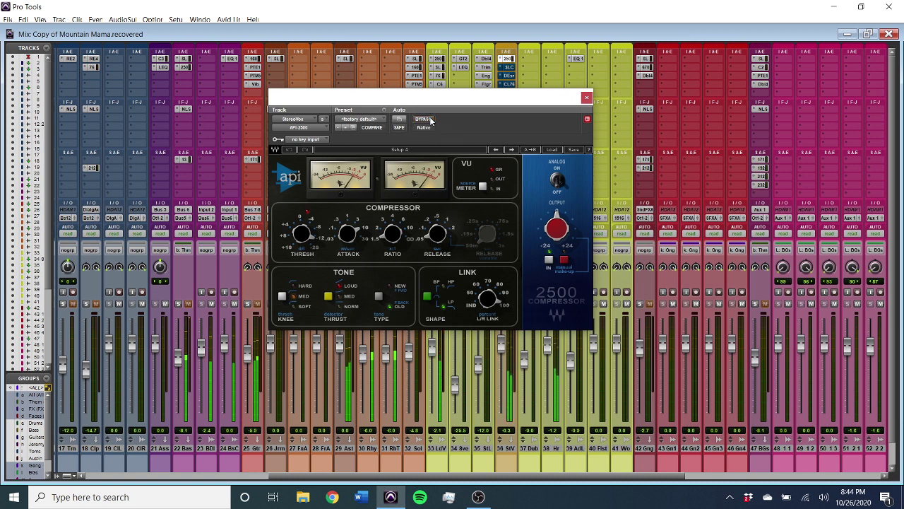
pyautogui.click(586, 97)
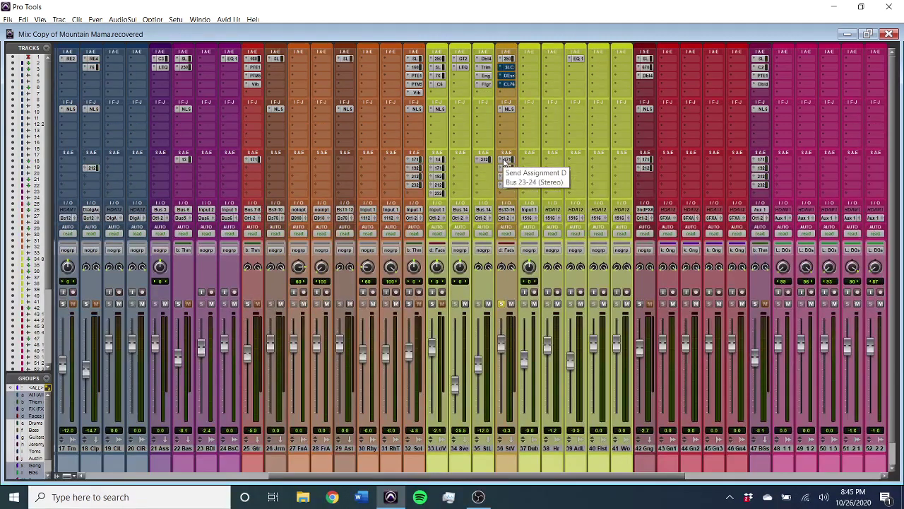
# Reactivate the SSLChannel insert on StereoVox and review its filter and EQ settings from the high to the low-mid bands
pyautogui.click(509, 75)
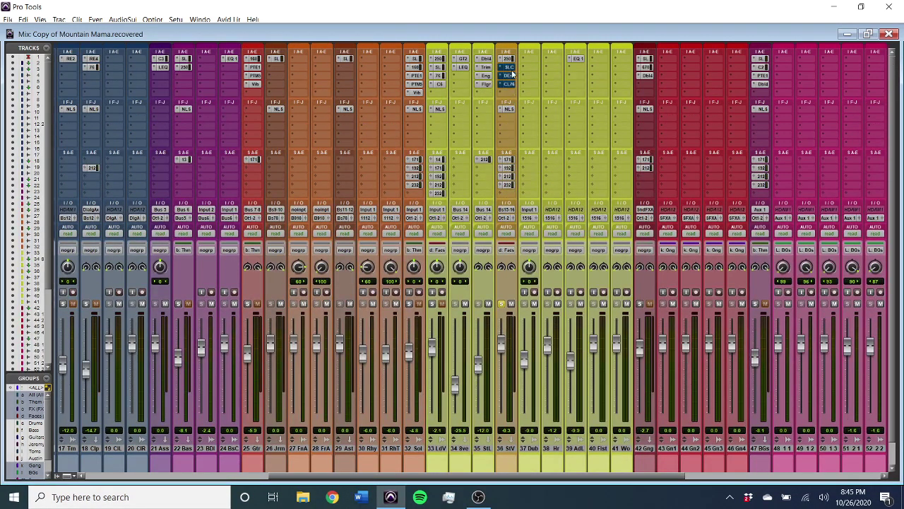
pyautogui.click(426, 119)
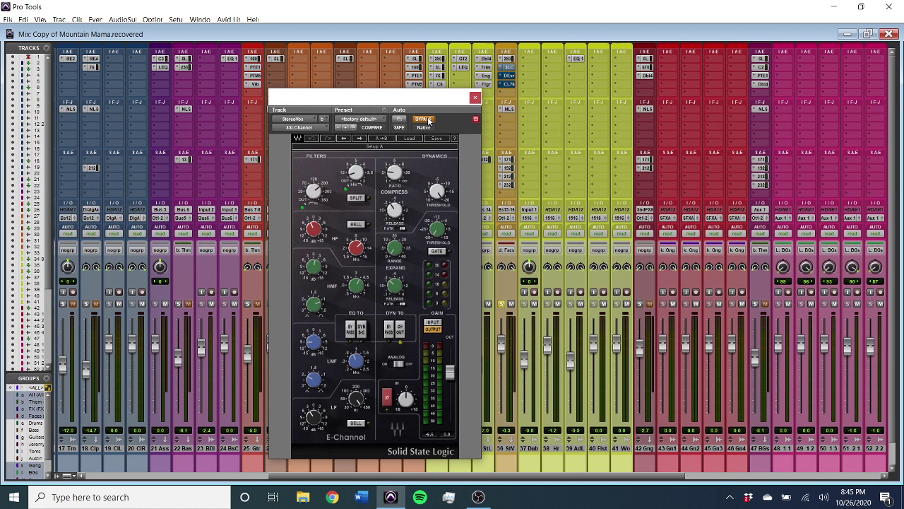
pyautogui.moveTo(423, 92); pyautogui.dragTo(429, 70)
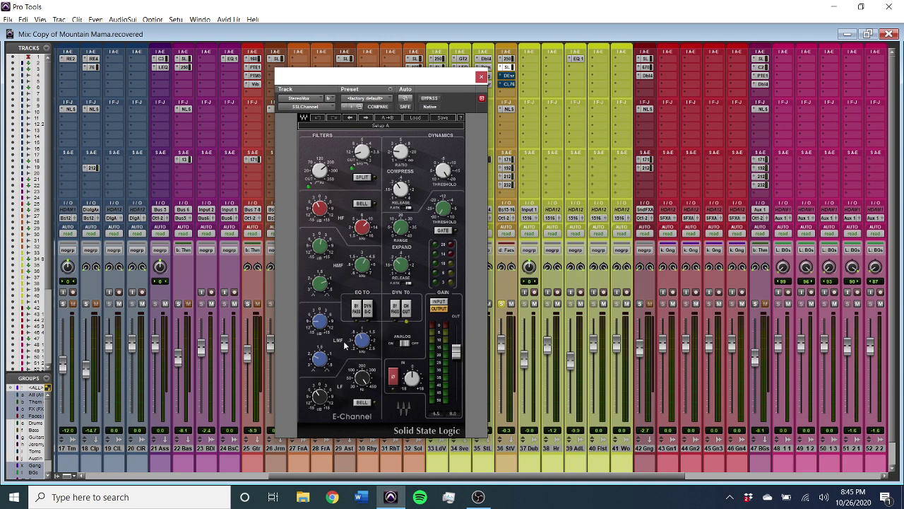
pyautogui.moveTo(359, 339)
pyautogui.moveTo(359, 153)
pyautogui.moveTo(324, 214)
pyautogui.moveTo(362, 237)
pyautogui.moveTo(362, 267)
pyautogui.moveTo(320, 246)
pyautogui.moveTo(324, 283)
pyautogui.click(481, 76)
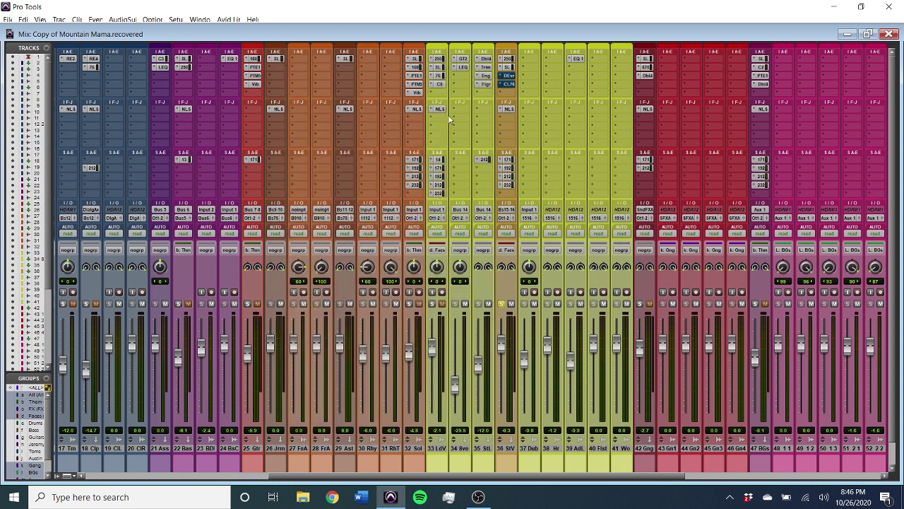
# Unsolo StereoVox and reactivate its DeEsser insert while checking the effect in playback
pyautogui.click(503, 303)
pyautogui.click(507, 75)
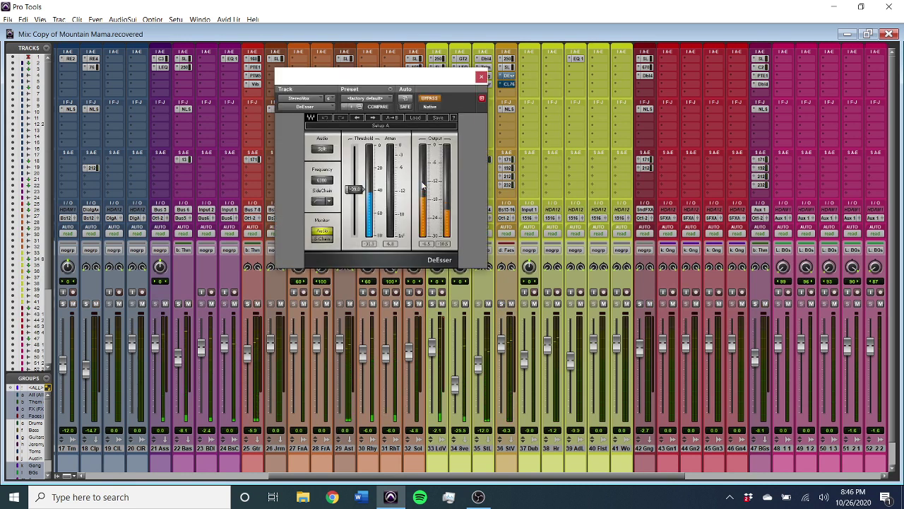
pyautogui.click(434, 98)
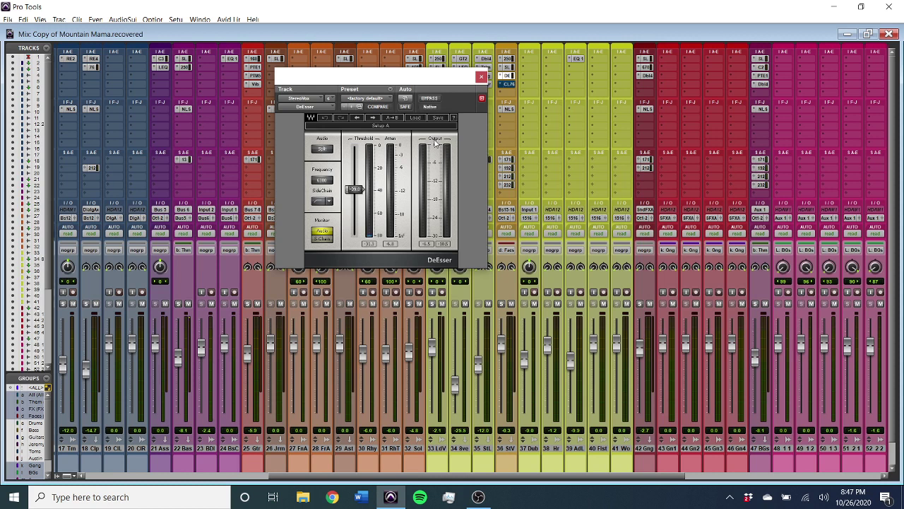
pyautogui.press('space')
pyautogui.click(481, 77)
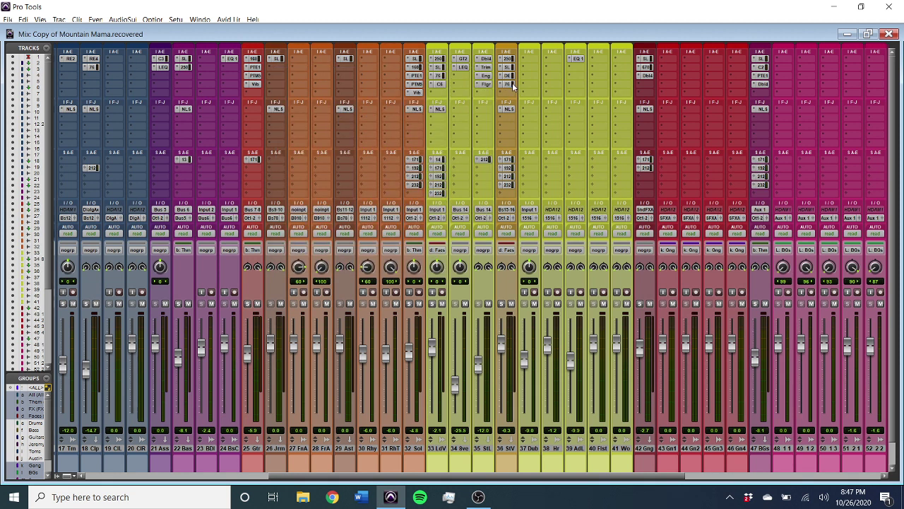
# Compare the StereoVox vocals with the CLA-76 compressor bypassed and active during playback
pyautogui.click(512, 82)
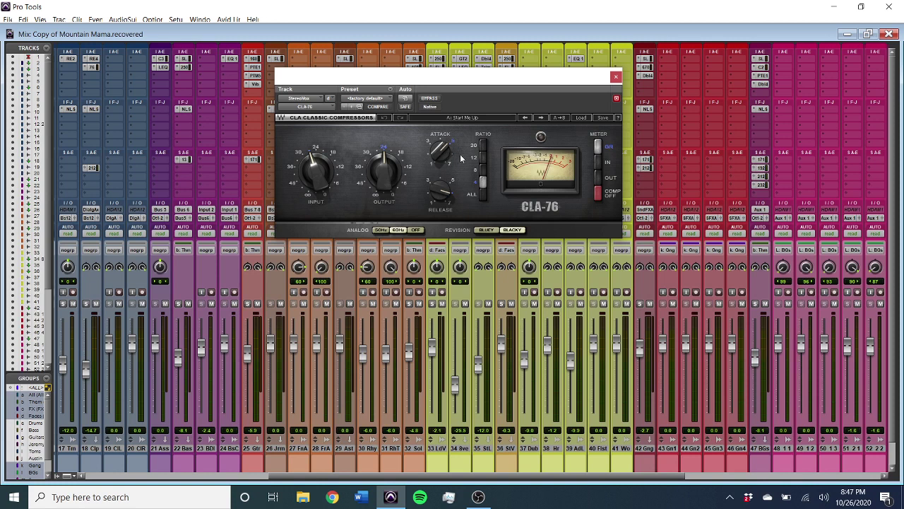
pyautogui.click(432, 99)
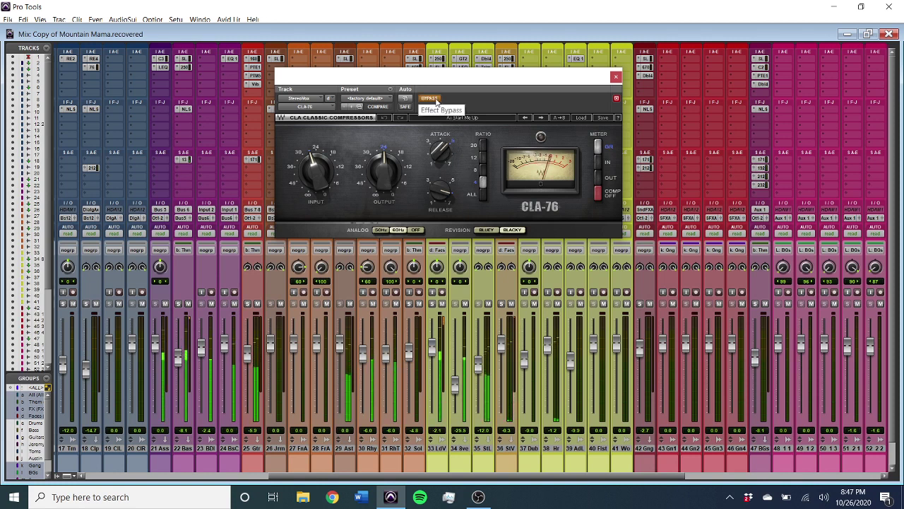
pyautogui.click(431, 99)
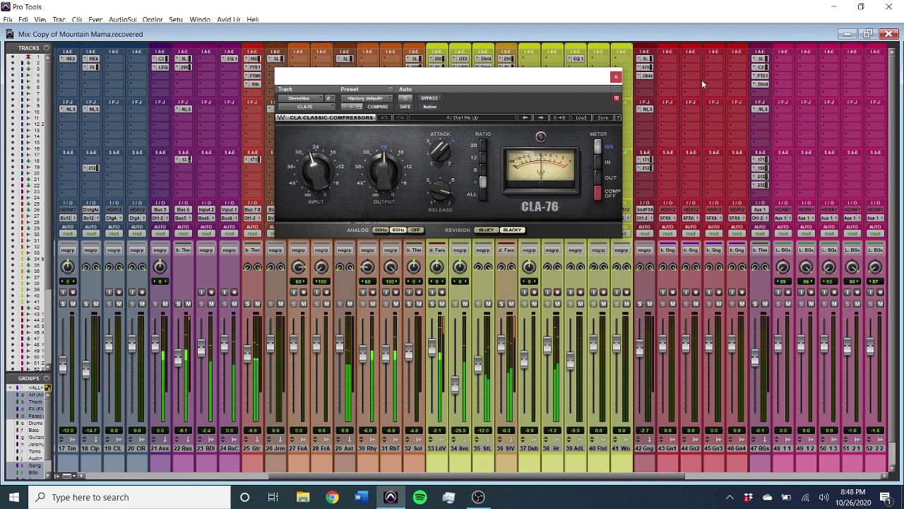
pyautogui.click(612, 78)
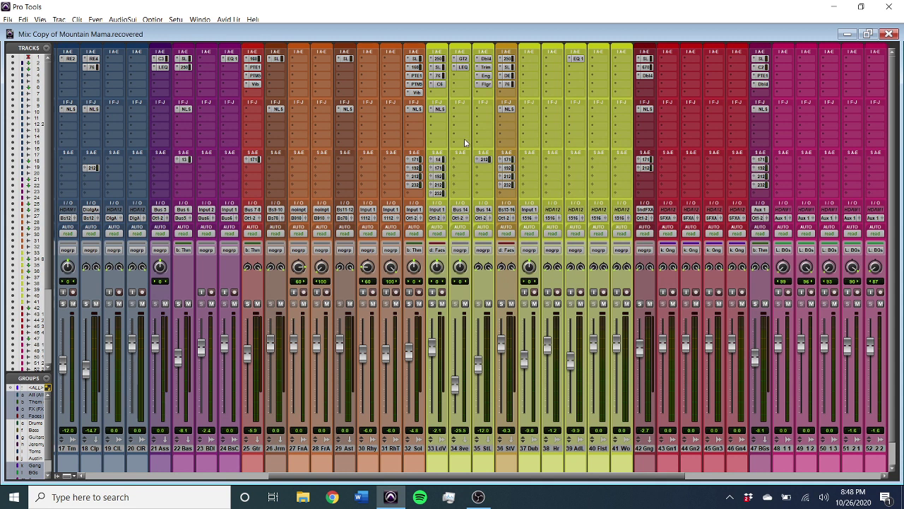
# Play the song and solo the Cowbell track among the drum tracks in the mixer
pyautogui.hscroll(-4, 464, 138)
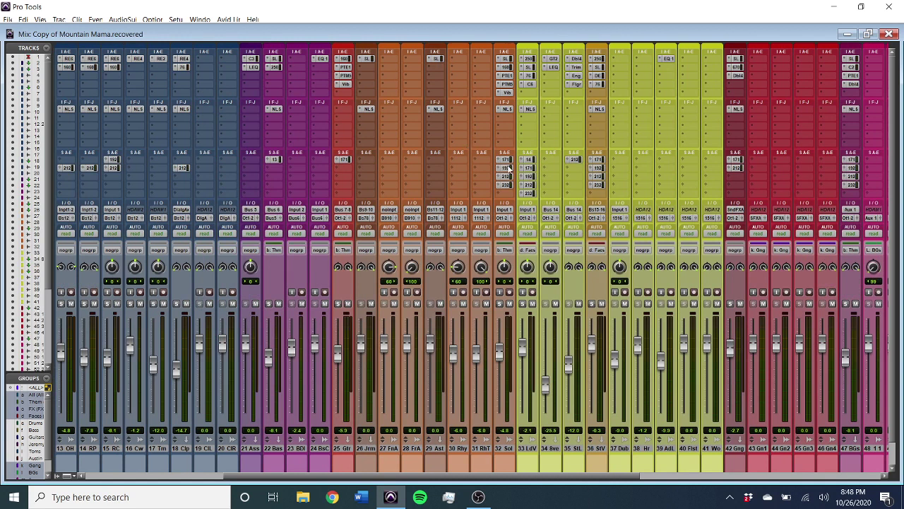
pyautogui.hscroll(-3, 508, 168)
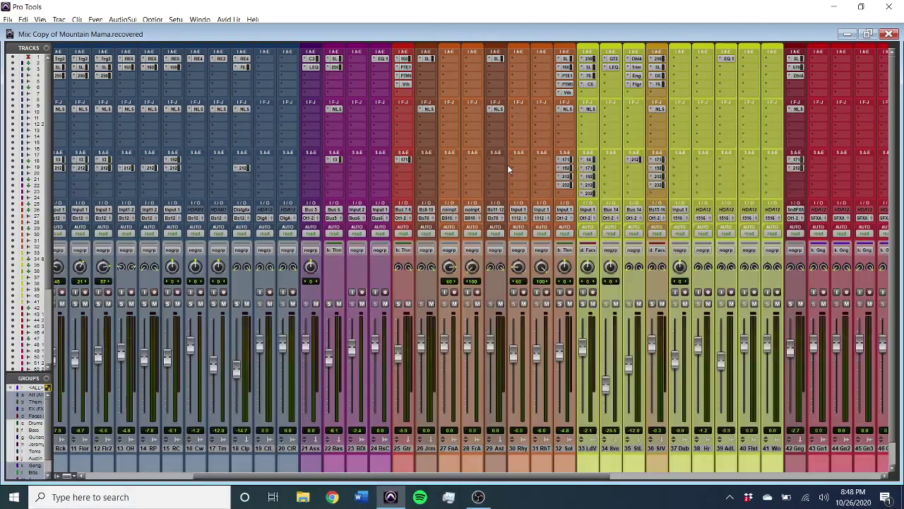
pyautogui.hscroll(-2, 507, 167)
pyautogui.hscroll(-2, 507, 167)
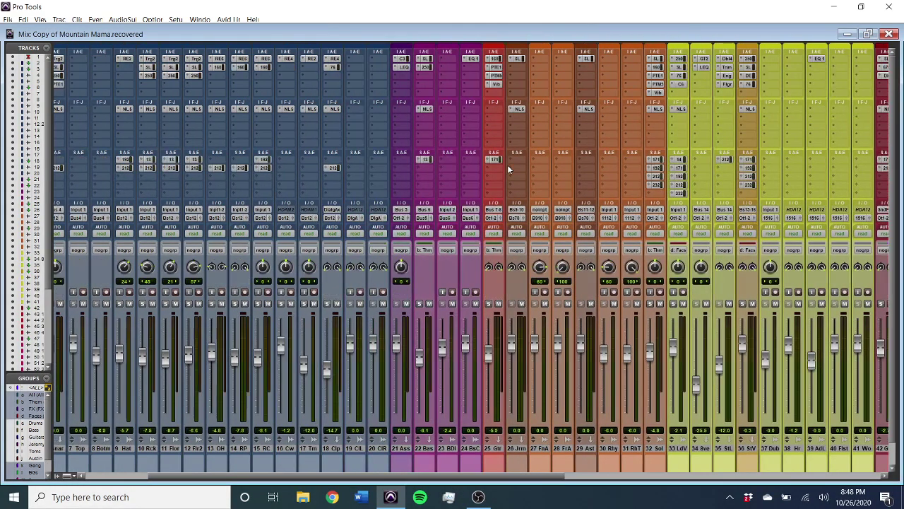
pyautogui.hscroll(-1, 507, 168)
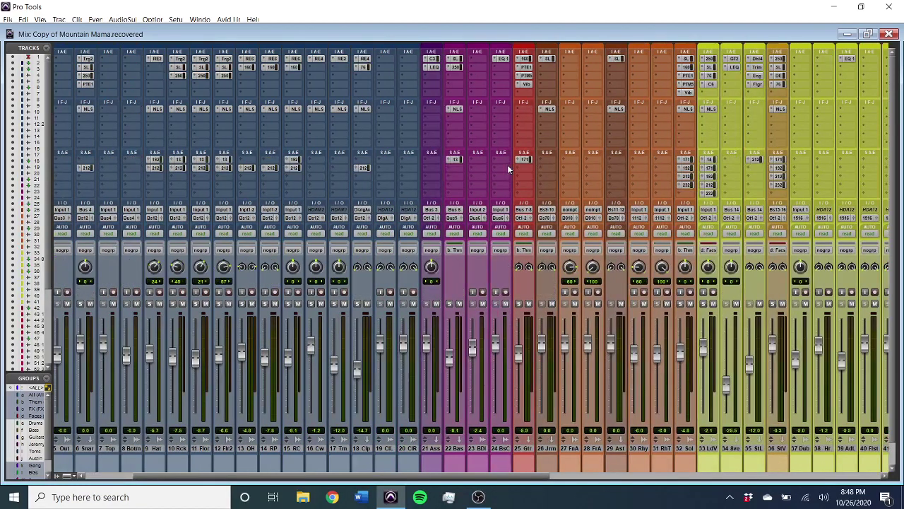
pyautogui.hscroll(-1, 507, 164)
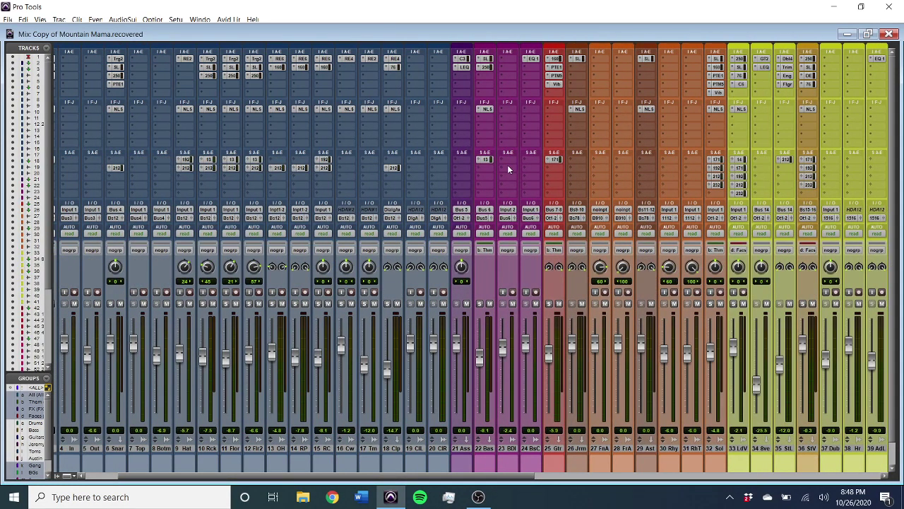
pyautogui.hscroll(-2, 507, 165)
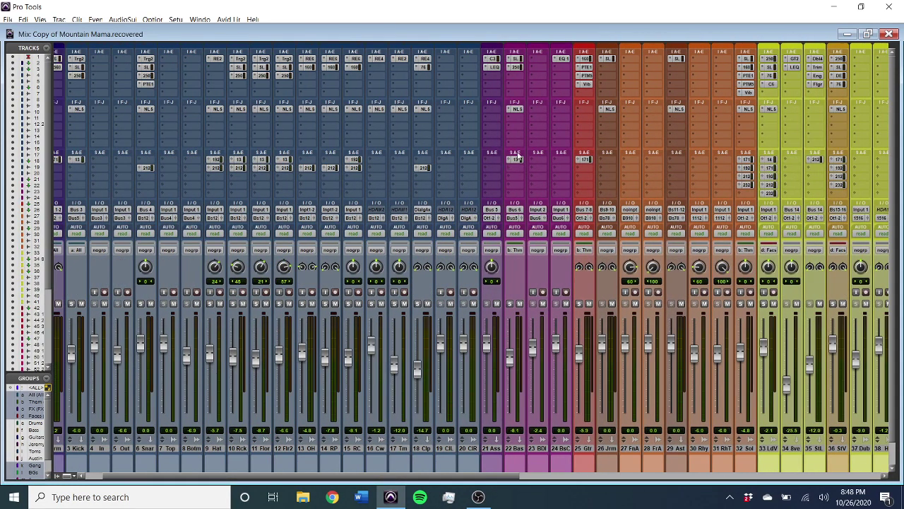
pyautogui.click(350, 303)
pyautogui.click(371, 304)
pyautogui.press('space')
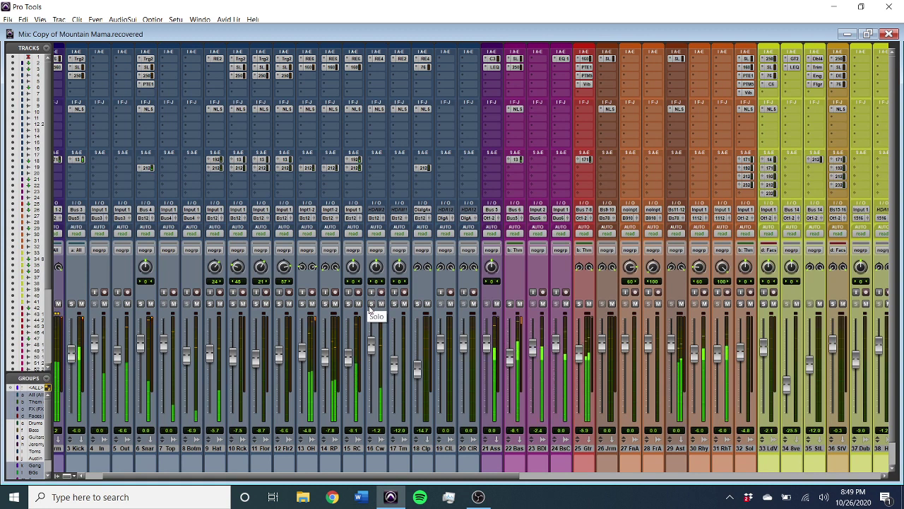
pyautogui.click(370, 304)
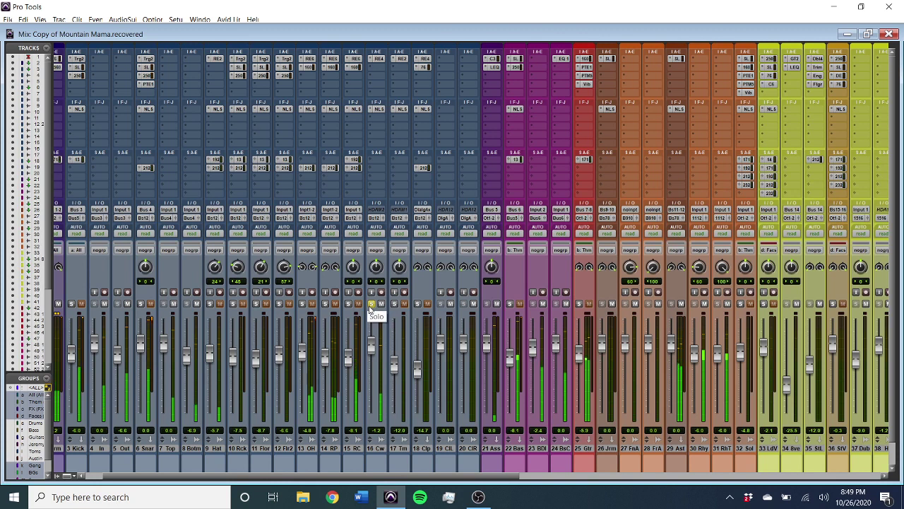
# Show the cowbell, tambourine and clap clips in the Edit window with playback stopped
pyautogui.hotkey('ctrl', '=')
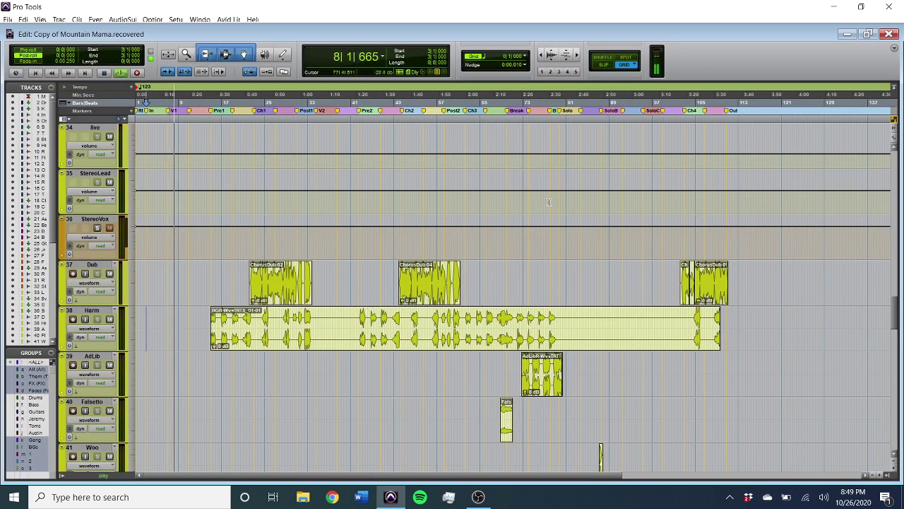
pyautogui.scroll(-5, 549, 202)
pyautogui.scroll(6, 548, 202)
pyautogui.scroll(10, 549, 202)
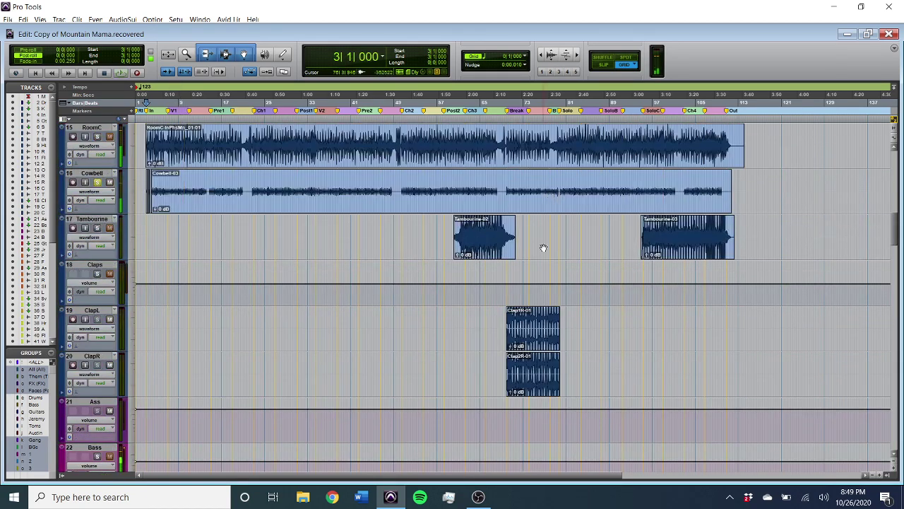
# Mute the Gng track in the mixer and play from the Tambourine-02 clip with only the Tambourine track soloed
pyautogui.click(504, 251)
pyautogui.hotkey('ctrl', '=')
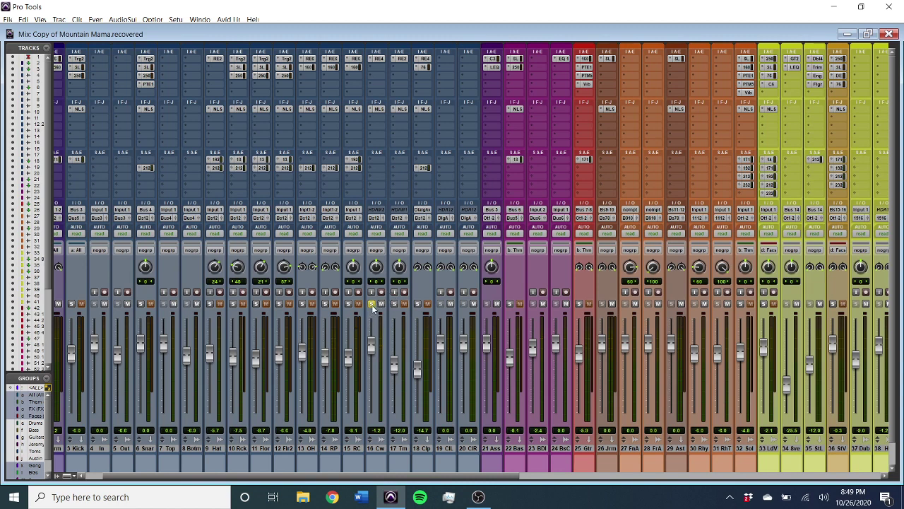
pyautogui.hscroll(10, 464, 290)
pyautogui.hscroll(5, 464, 290)
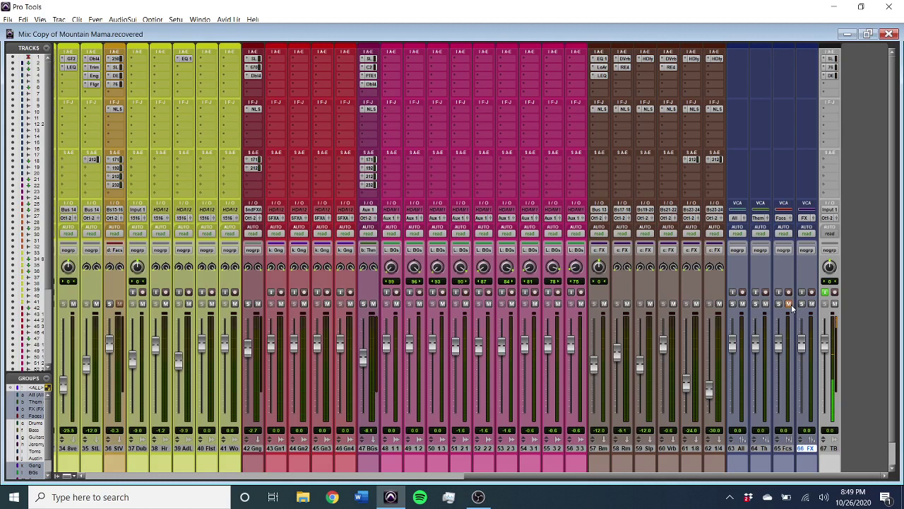
pyautogui.hscroll(-5, 562, 224)
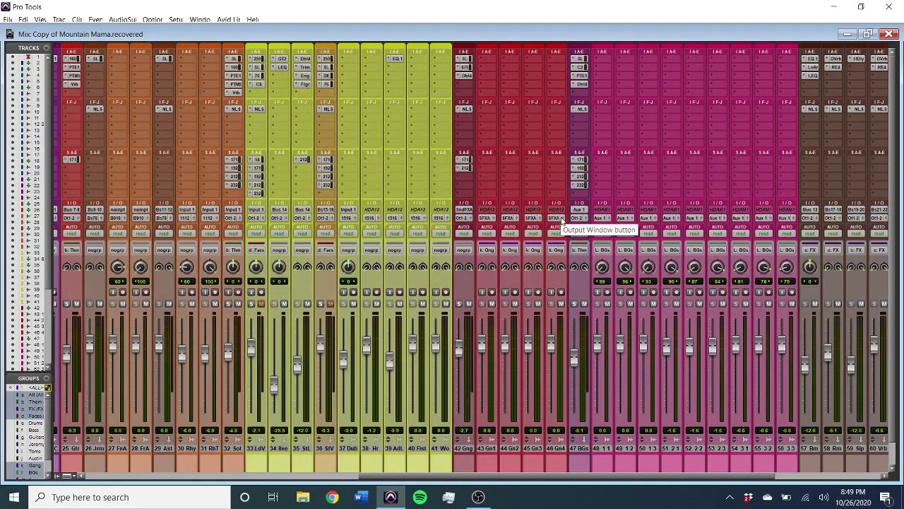
pyautogui.hscroll(-2, 562, 223)
pyautogui.hscroll(-2, 563, 223)
pyautogui.click(589, 303)
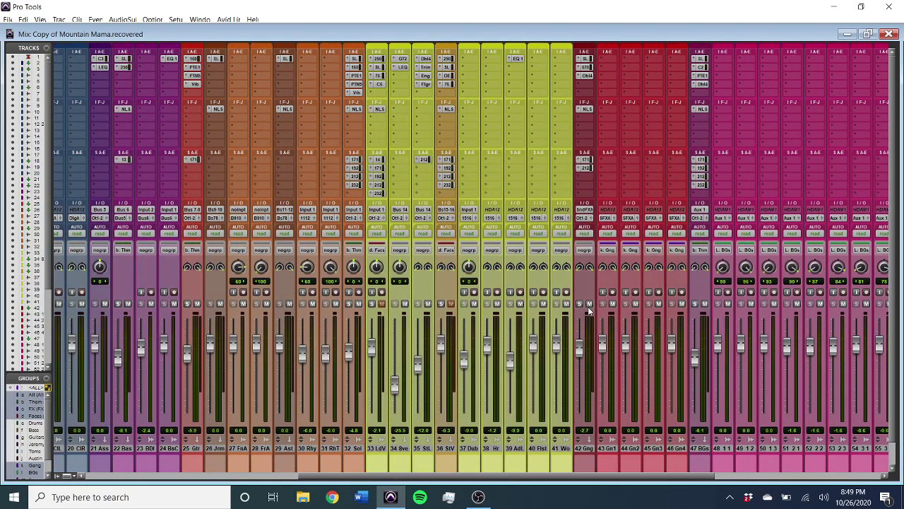
pyautogui.press('space')
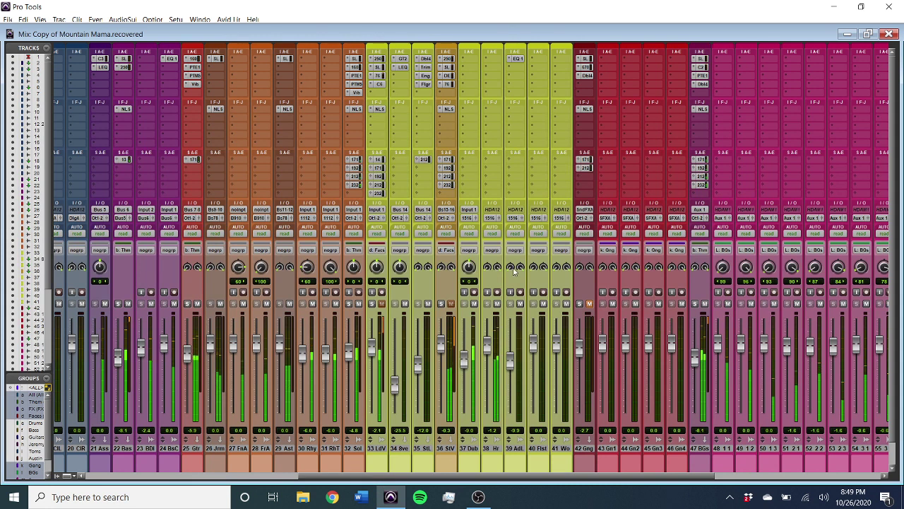
pyautogui.hscroll(-4, 514, 272)
pyautogui.hscroll(-2, 513, 272)
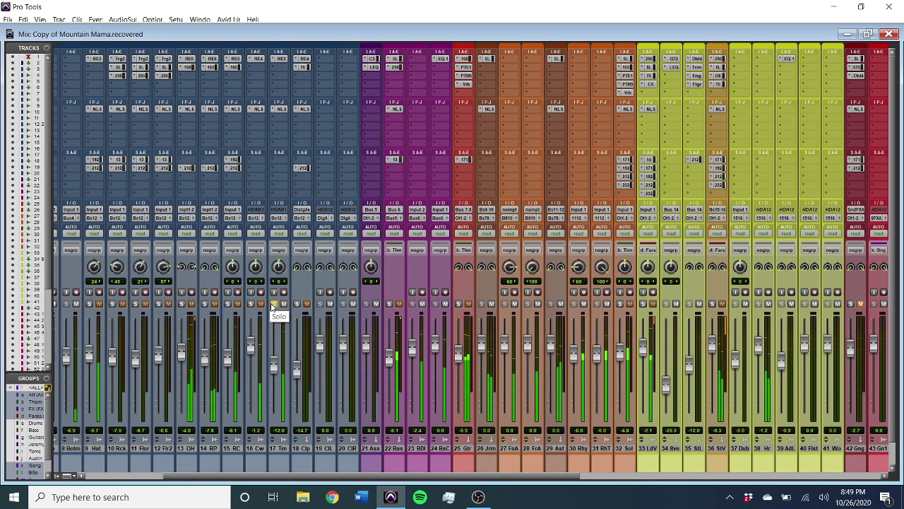
# Play from the Clap1R-01 clip with the Claps track soloed instead of Tambourine, then unsolo Claps
pyautogui.hotkey('ctrl', '=')
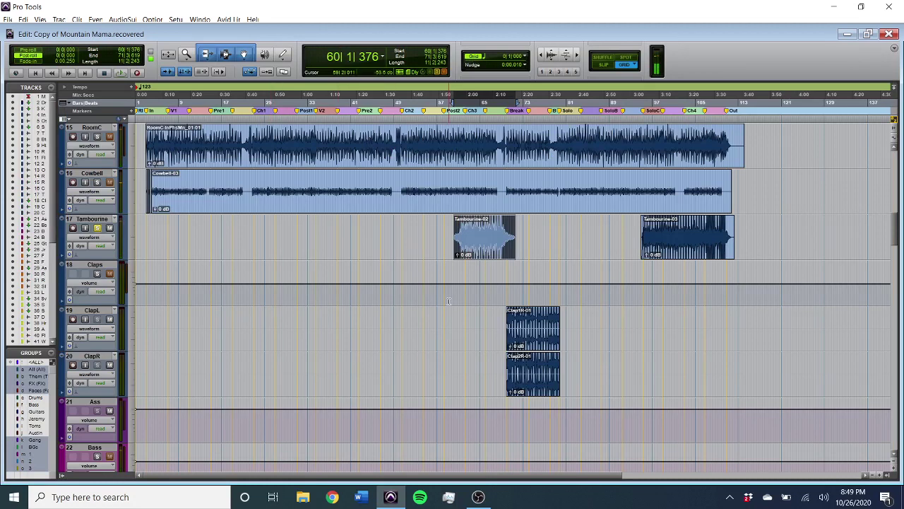
pyautogui.click(524, 338)
pyautogui.hotkey('ctrl', '=')
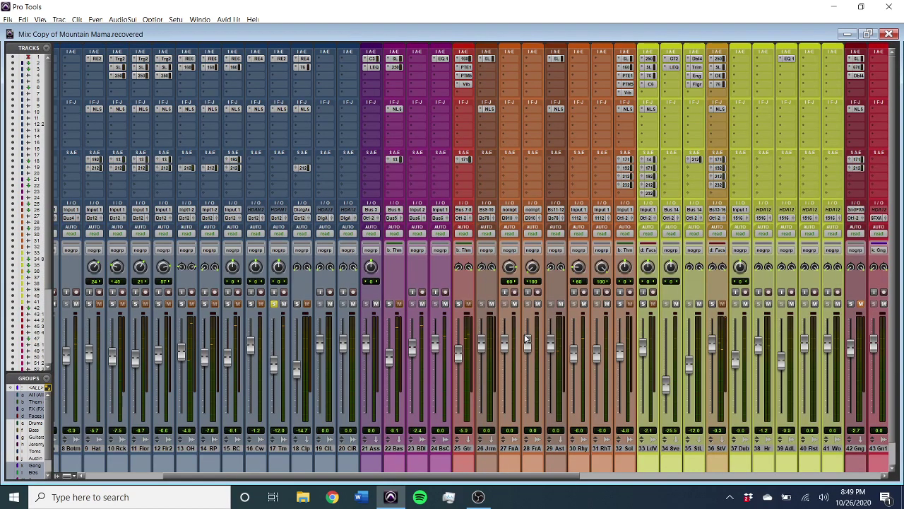
pyautogui.click(273, 303)
pyautogui.click(296, 303)
pyautogui.press('space')
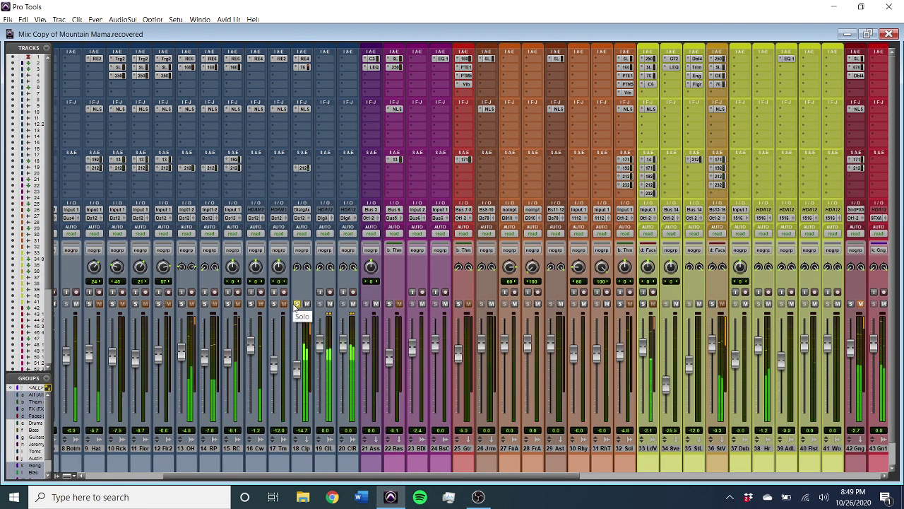
pyautogui.click(296, 304)
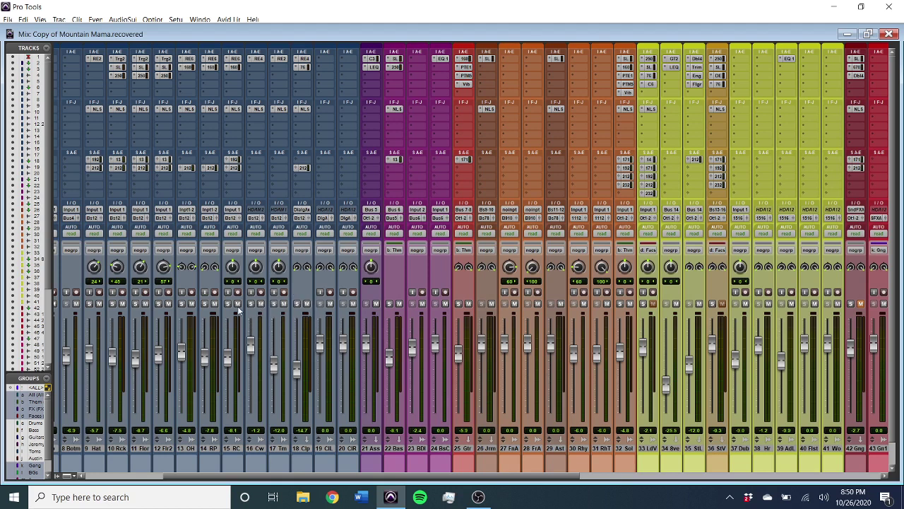
# Solo the Cowbell track and examine its REQ 4 equalizer settings during playback
pyautogui.hotkey('ctrl', '=')
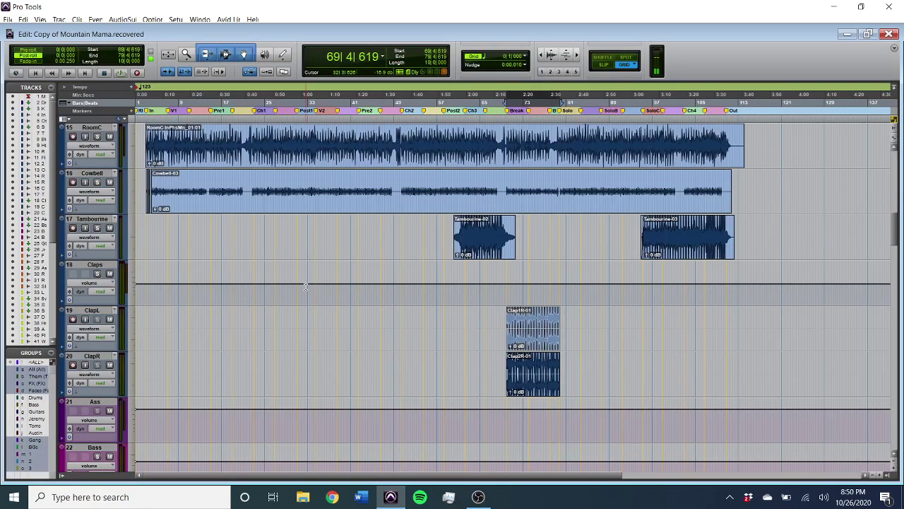
pyautogui.hotkey('ctrl', '=')
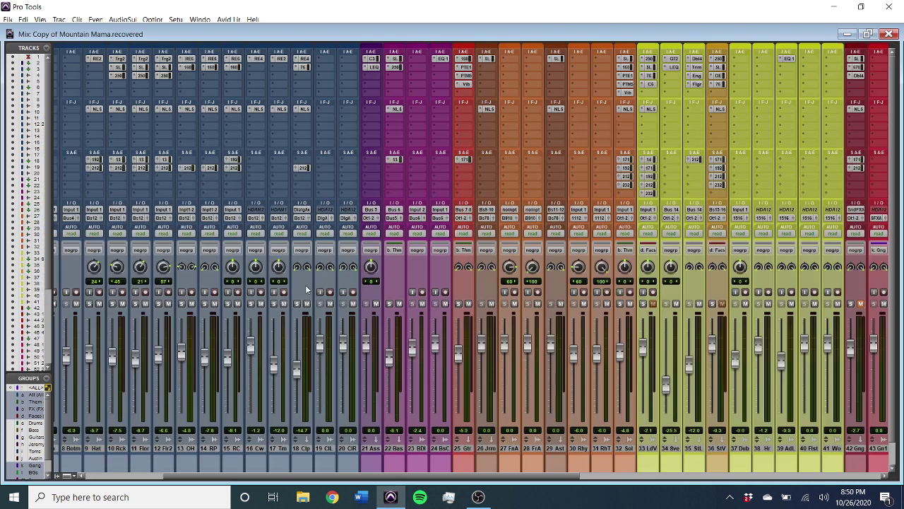
pyautogui.click(252, 304)
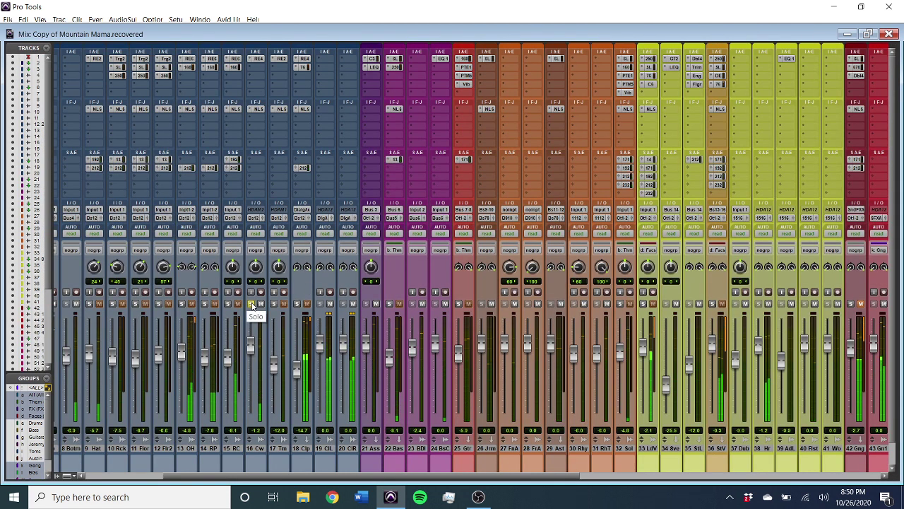
pyautogui.click(257, 59)
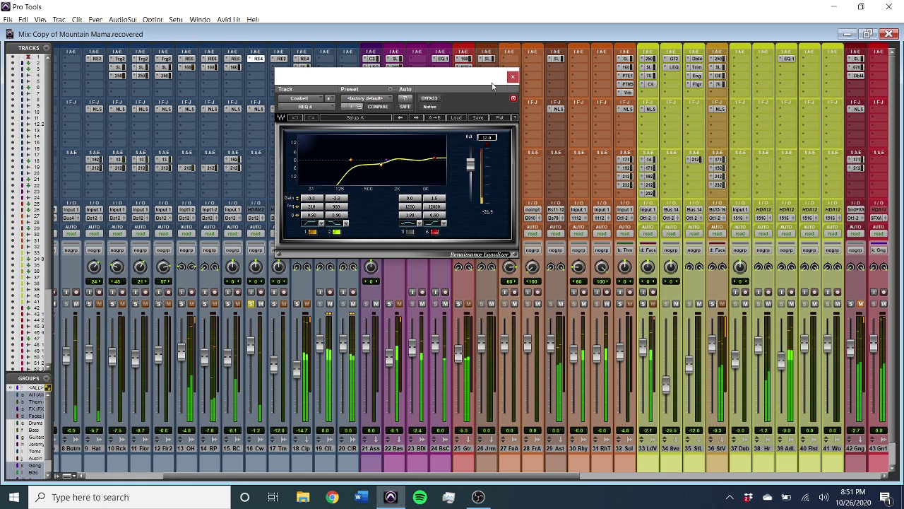
pyautogui.click(513, 77)
# Play from the Tambourine-03 clip with Tambourine soloed instead of Cowbell, examine its REQ 2 equalizer, and unsolo it
pyautogui.hotkey('ctrl', '=')
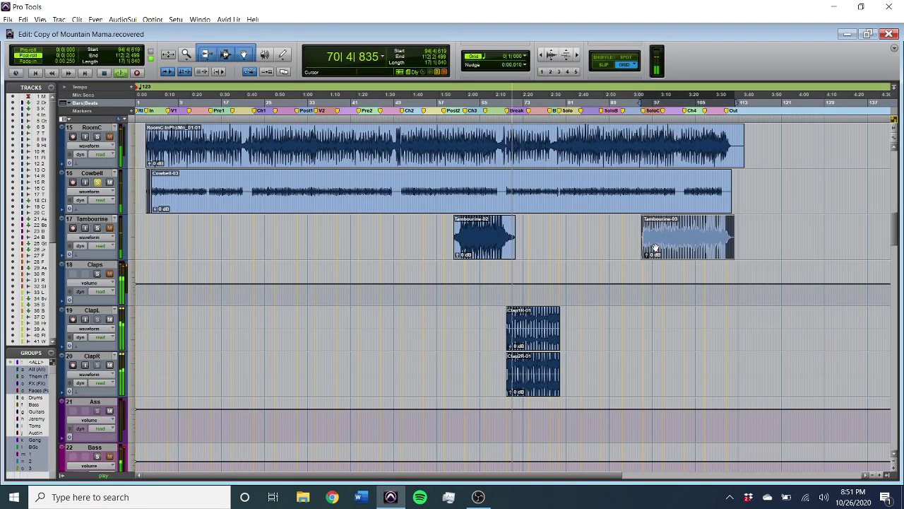
pyautogui.hotkey('ctrl', '=')
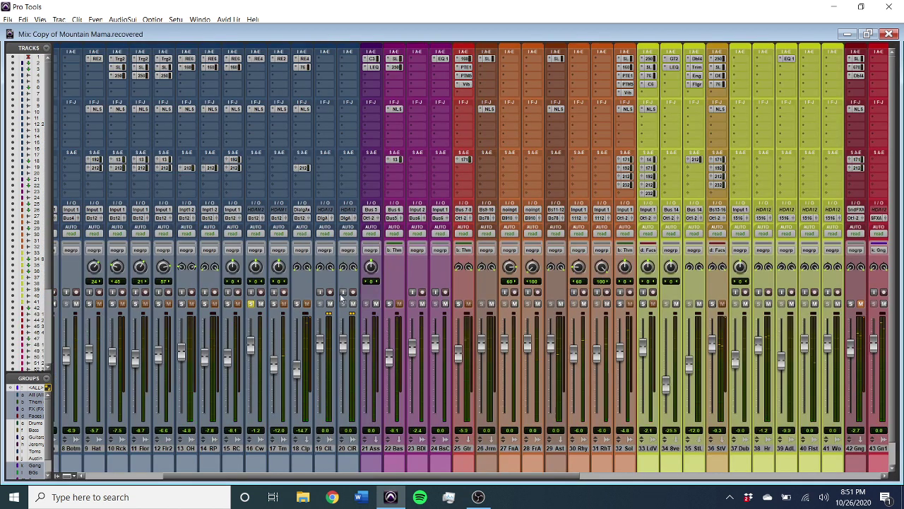
pyautogui.click(251, 304)
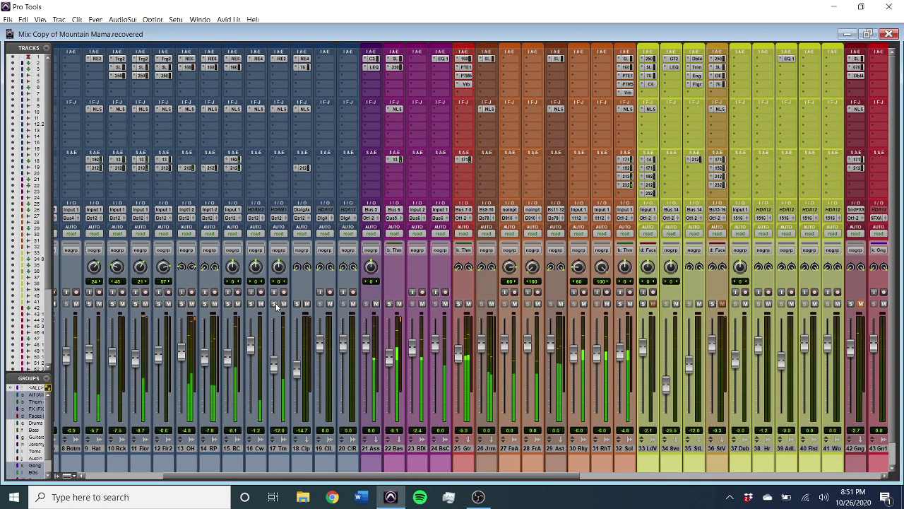
pyautogui.click(275, 303)
pyautogui.click(283, 61)
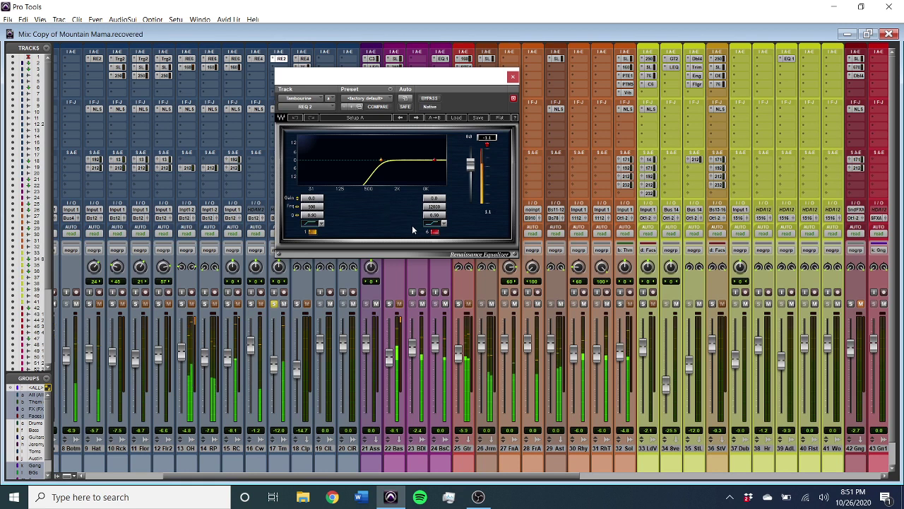
pyautogui.click(513, 77)
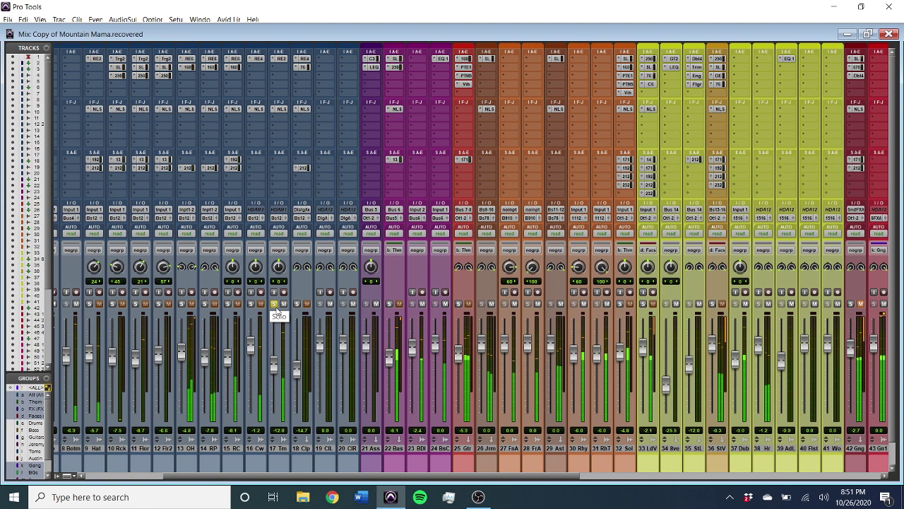
pyautogui.click(274, 305)
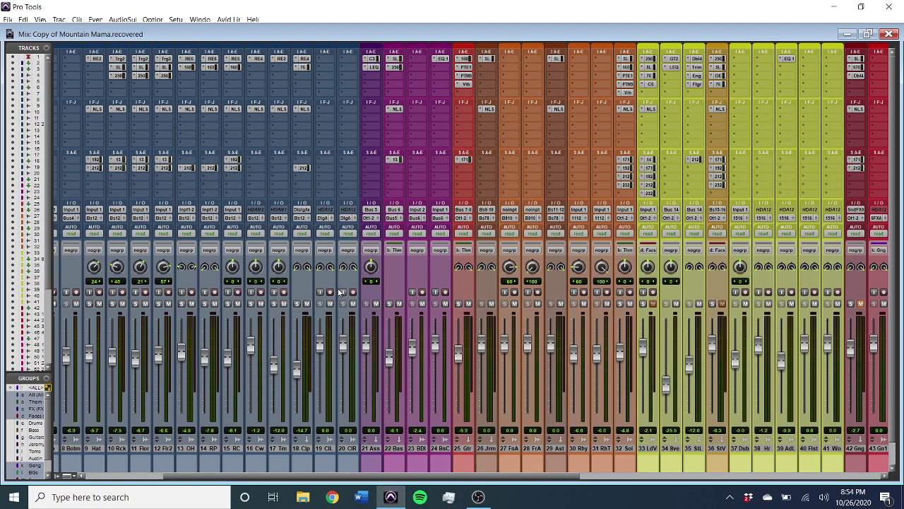
# Solo the Claps track, play from the clap clip, and compare its REQ 4 equalizer bypassed and active
pyautogui.click(297, 303)
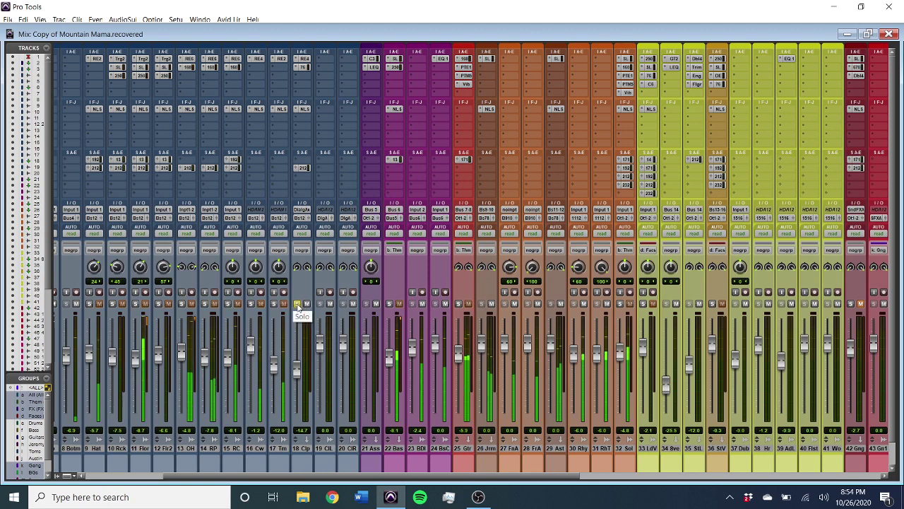
pyautogui.hotkey('ctrl', '=')
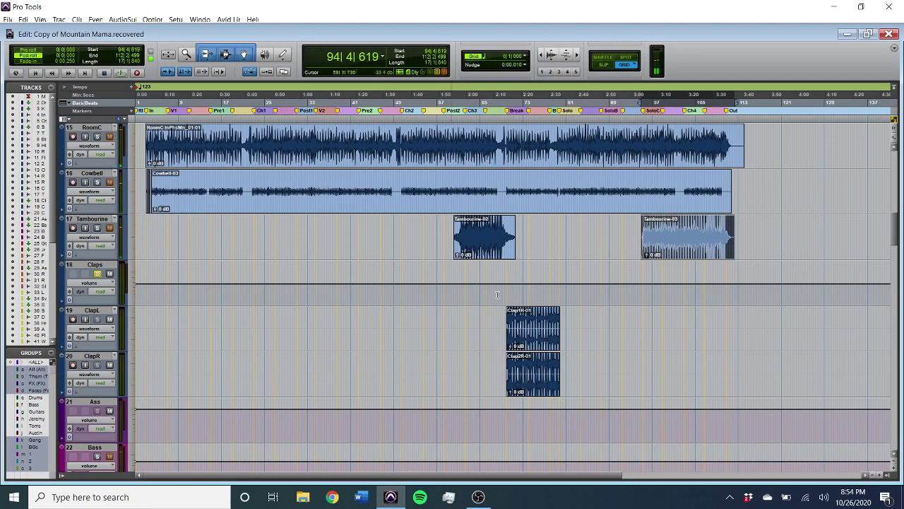
pyautogui.click(526, 349)
pyautogui.hotkey('ctrl', '=')
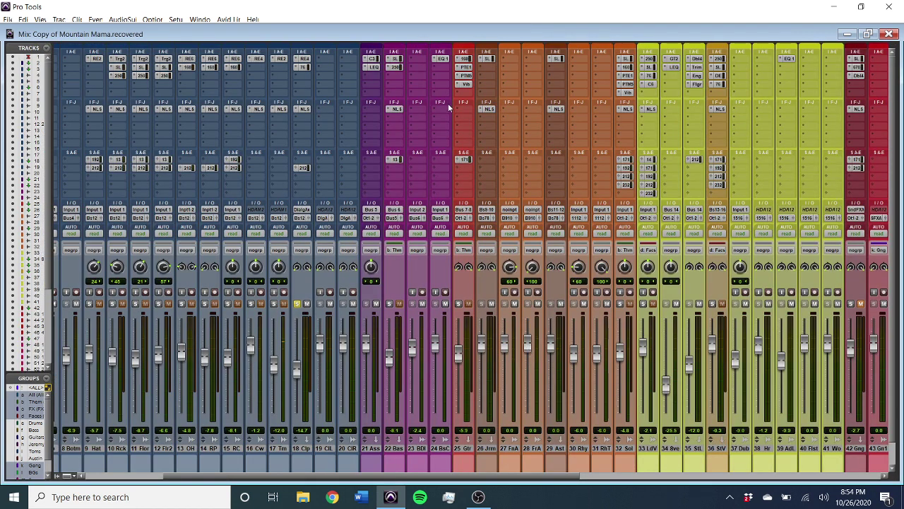
pyautogui.click(302, 58)
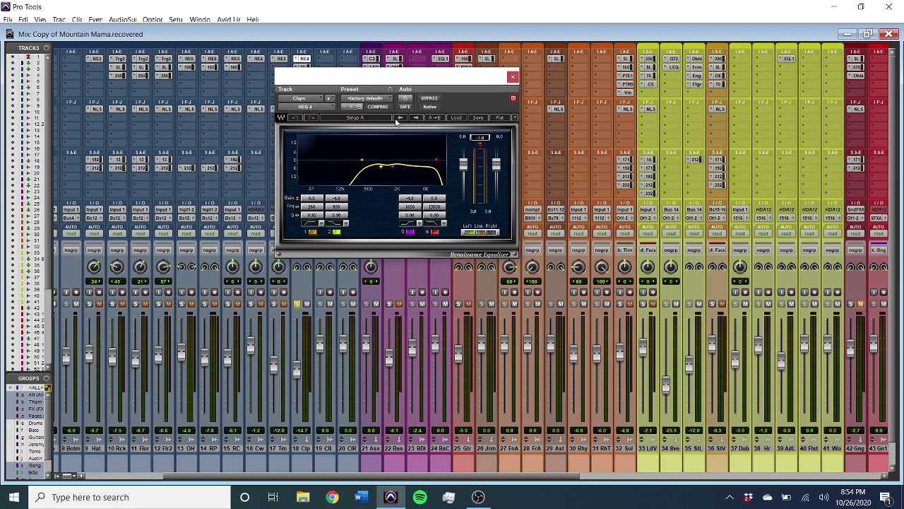
pyautogui.click(430, 98)
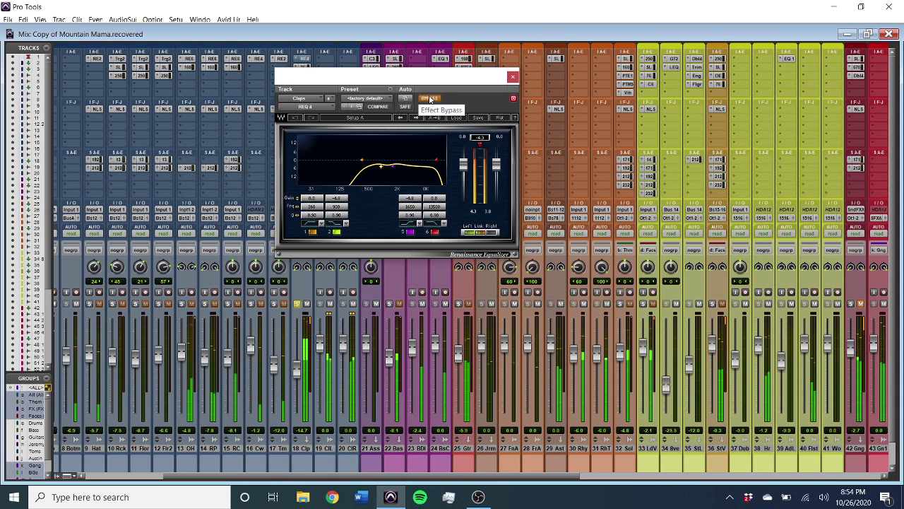
pyautogui.click(429, 98)
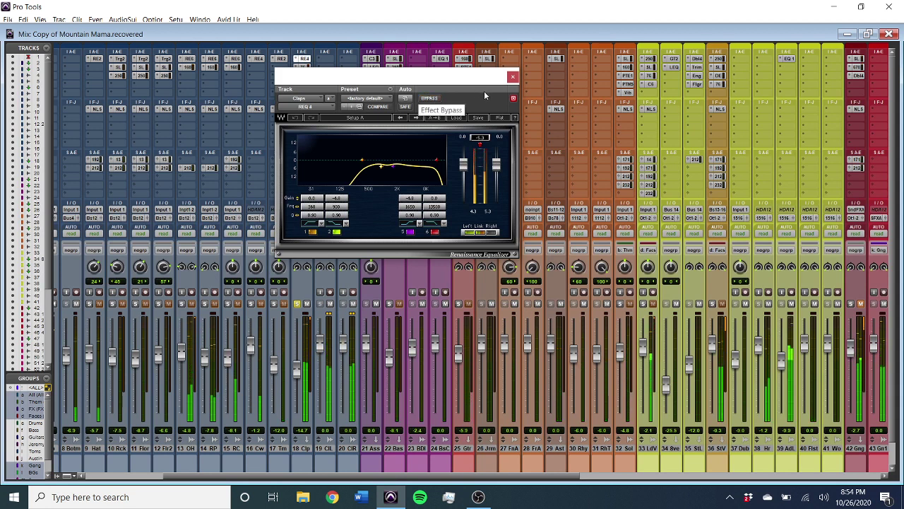
pyautogui.click(513, 77)
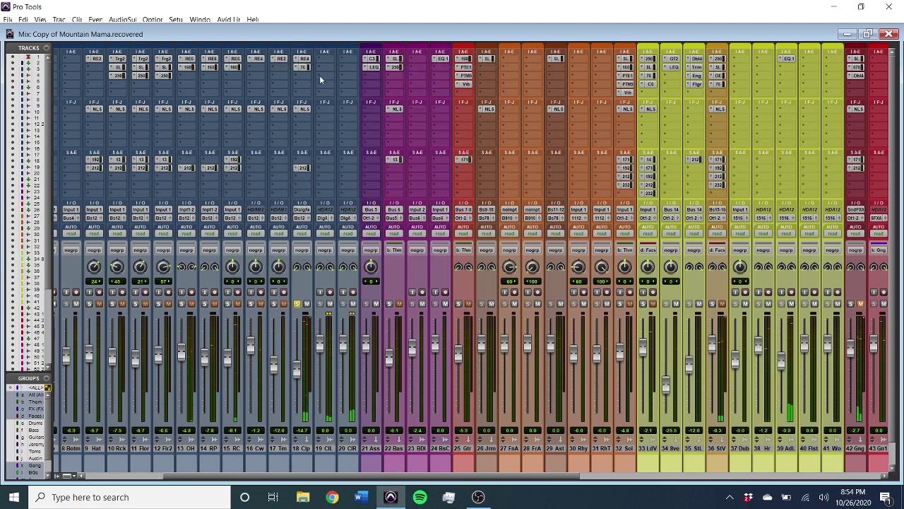
# Compare the soloed Claps track with its CLA-76 compressor bypassed and active, then unsolo it and close the plug-in
pyautogui.click(301, 67)
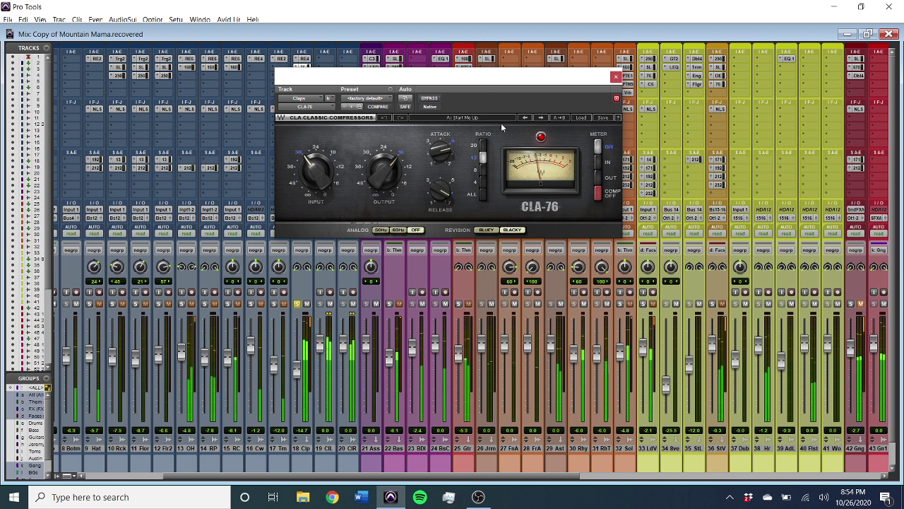
pyautogui.click(435, 99)
pyautogui.click(432, 99)
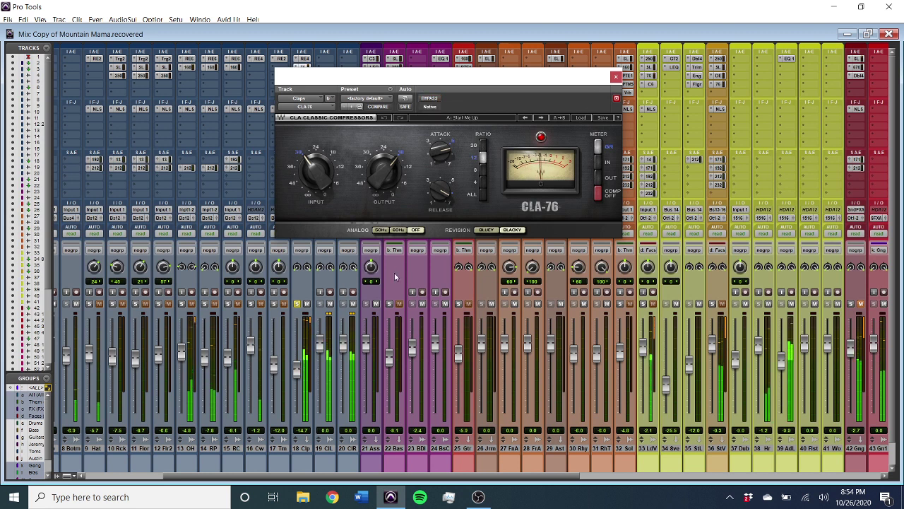
pyautogui.click(298, 304)
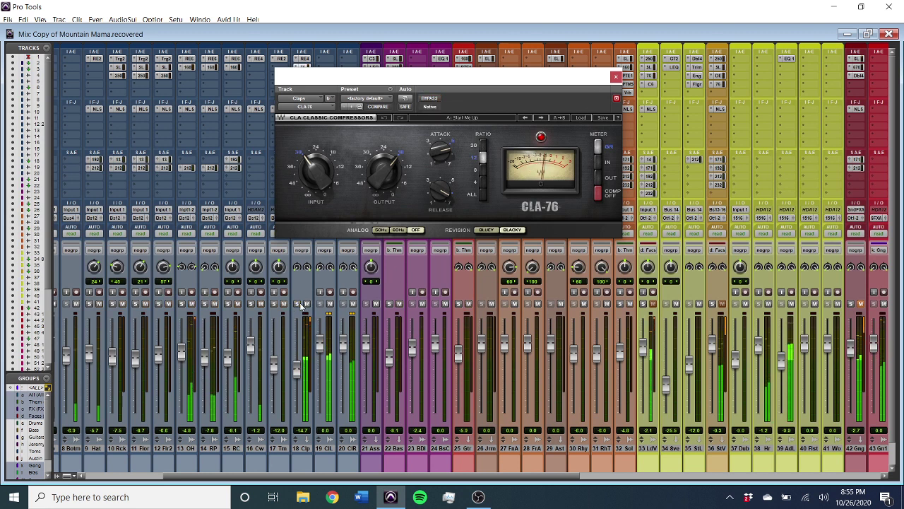
pyautogui.click(616, 78)
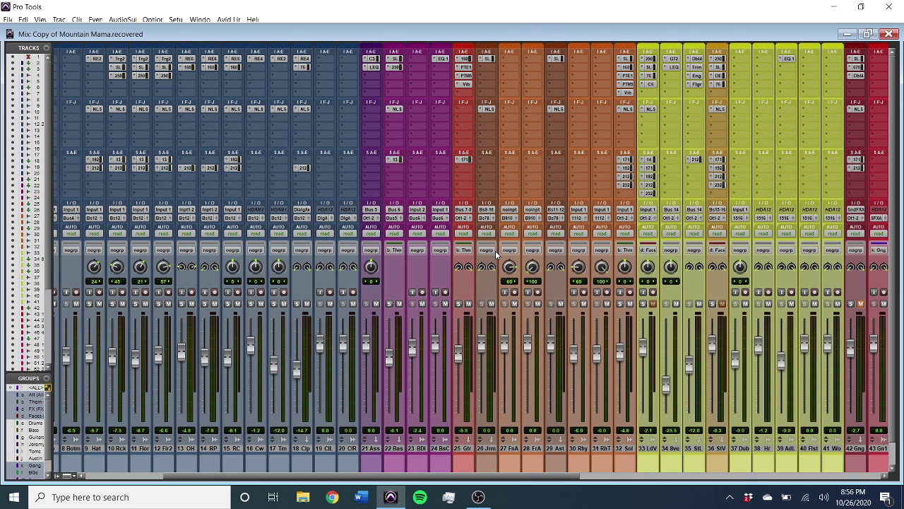
# Switch to OBS Studio and stop the running recording
pyautogui.click(477, 497)
pyautogui.click(778, 388)
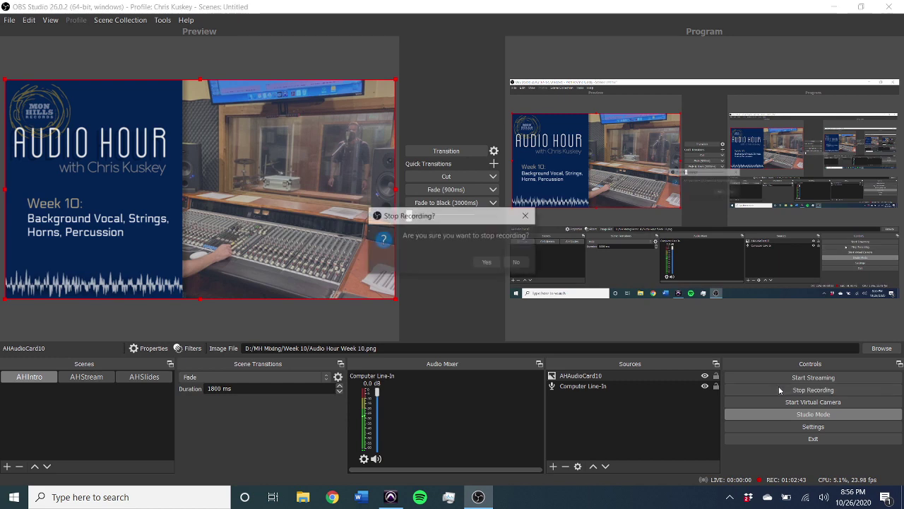